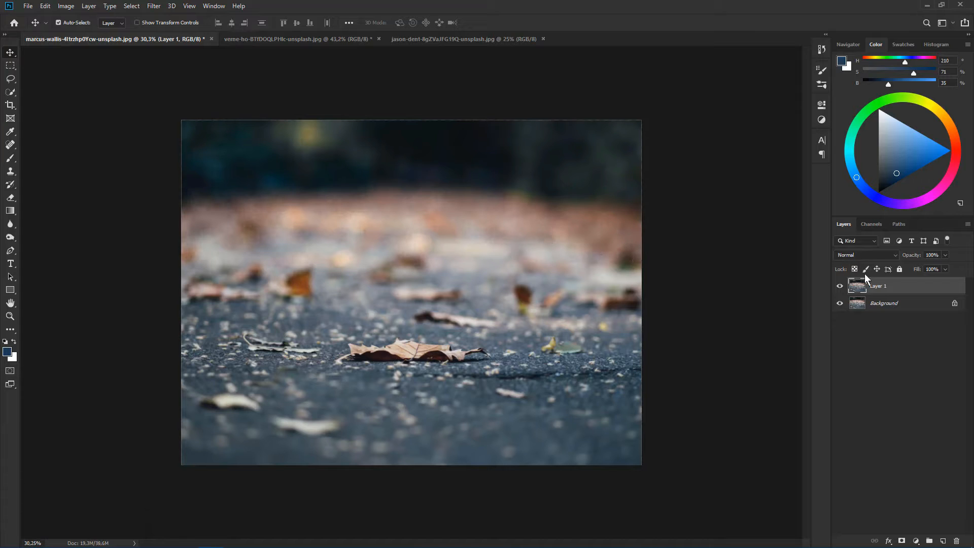
# Add a Brightness/Contrast adjustment layer above the duplicated ground photo, with brightness -150 and contrast 15.
pyautogui.click(917, 540)
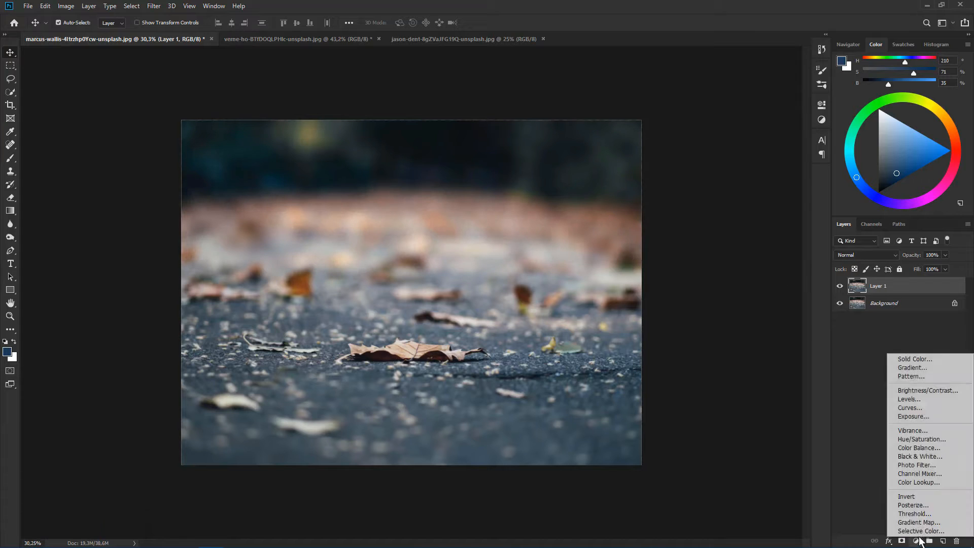
pyautogui.click(924, 390)
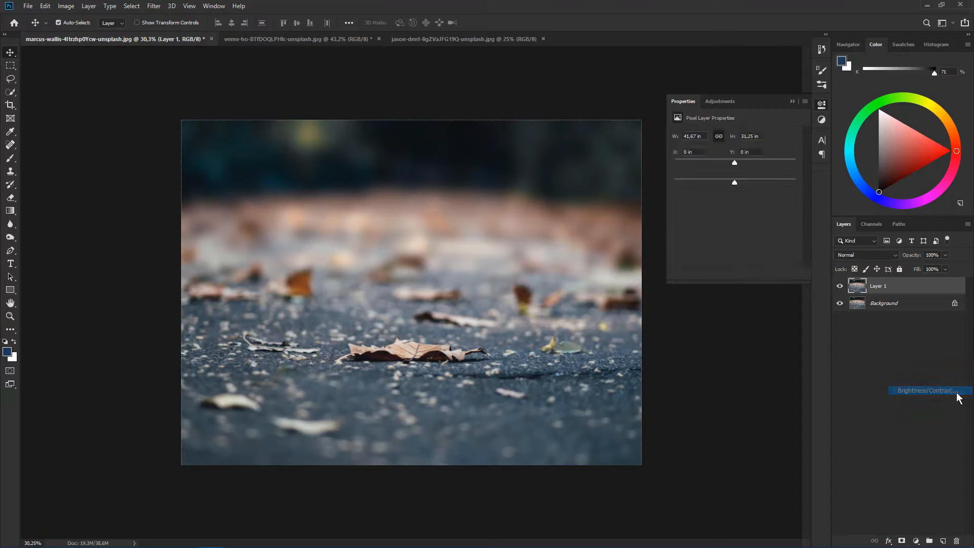
pyautogui.moveTo(735, 162); pyautogui.dragTo(638, 163)
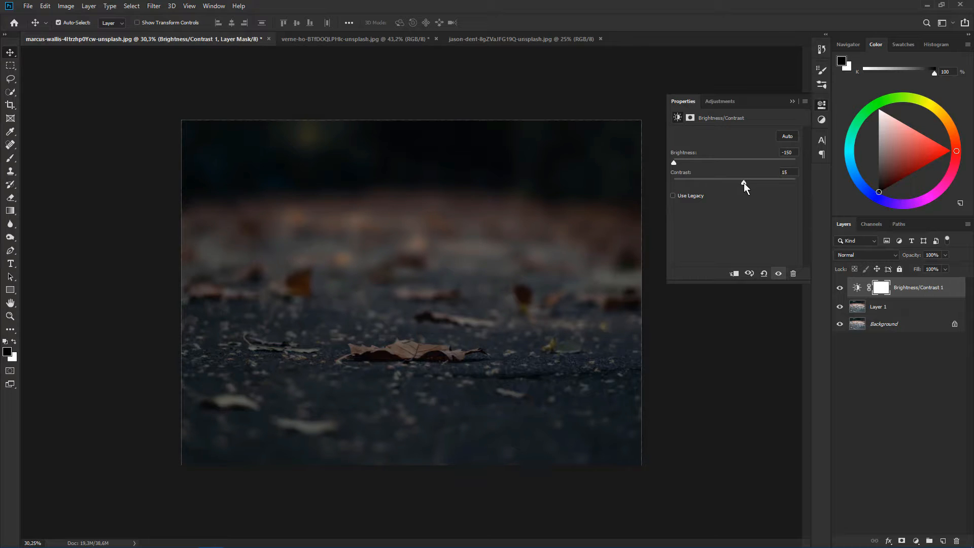
pyautogui.click(792, 102)
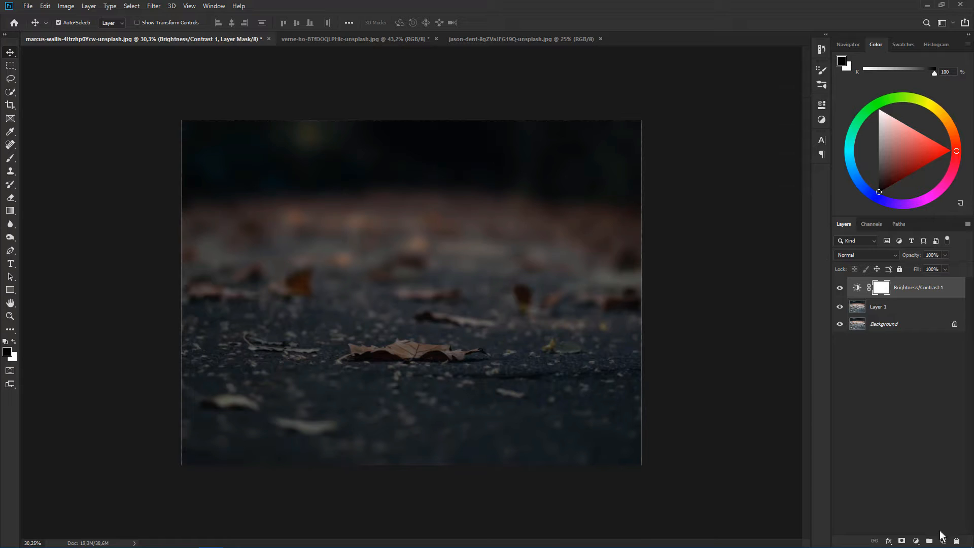
# Create a new layer and draw a dark blue foreground-to-transparent linear gradient on it from the image's upper edge down past the middle.
pyautogui.click(943, 542)
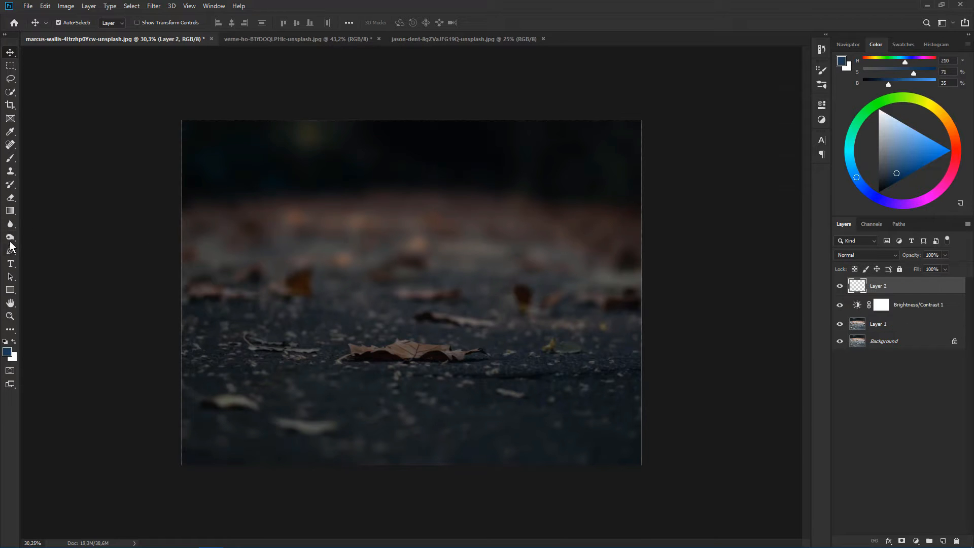
pyautogui.moveTo(10, 211); pyautogui.dragTo(38, 212)
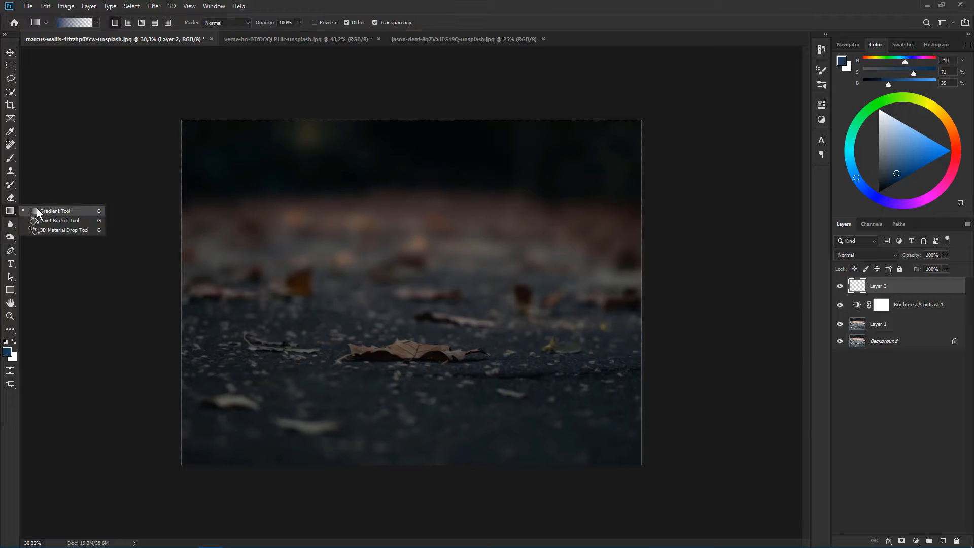
pyautogui.click(68, 212)
pyautogui.click(76, 23)
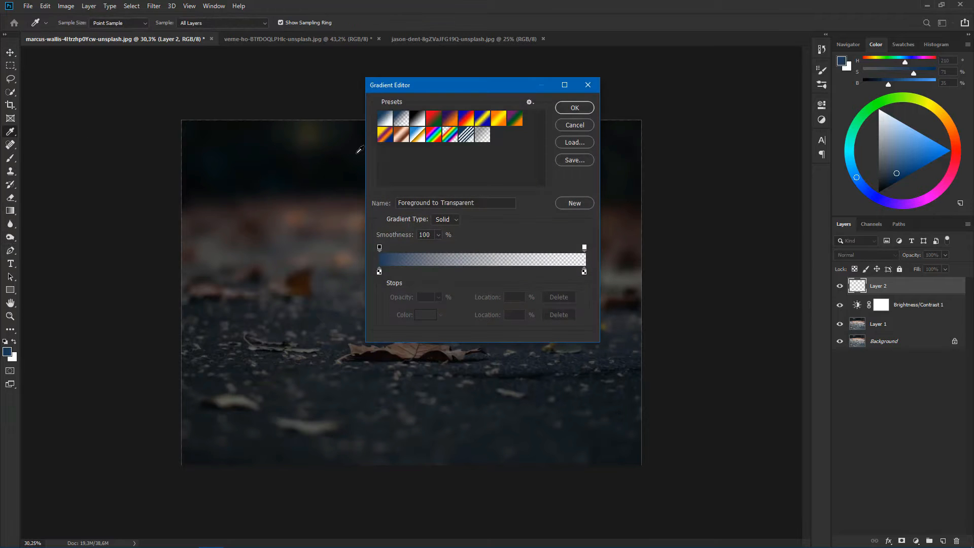
pyautogui.click(575, 107)
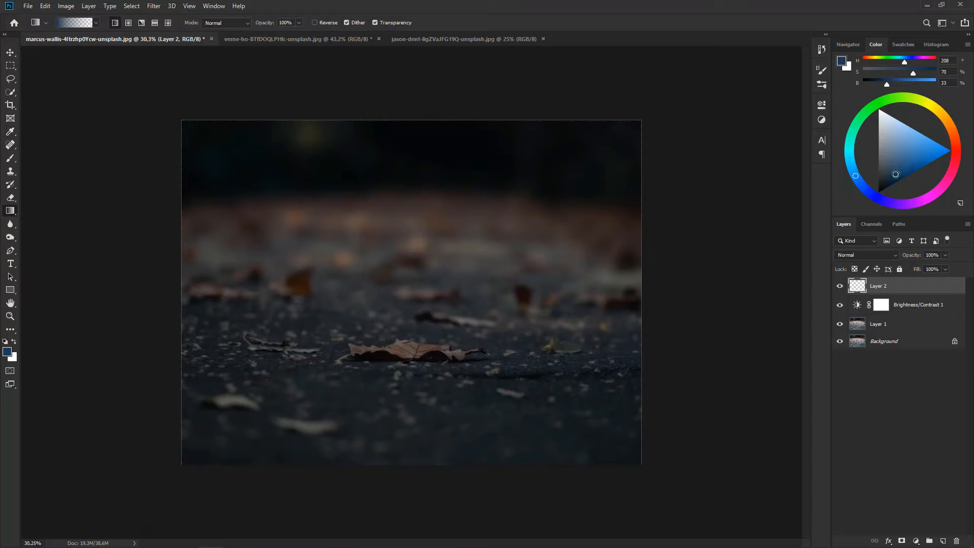
pyautogui.moveTo(404, 106); pyautogui.dragTo(407, 332)
pyautogui.moveTo(427, 129); pyautogui.dragTo(426, 376)
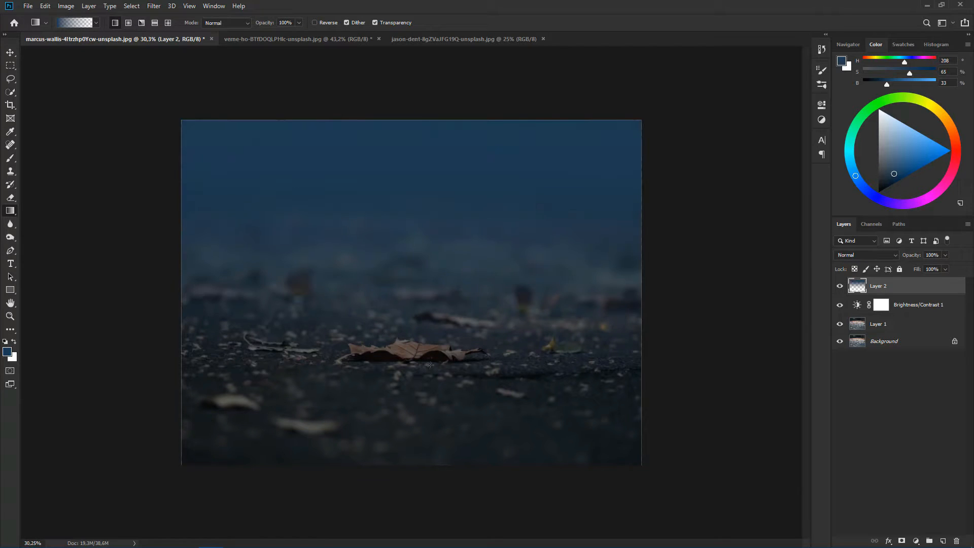
# Set the gradient layer's blend mode to Overlay and shift and resize it slightly with Free Transform.
pyautogui.click(851, 256)
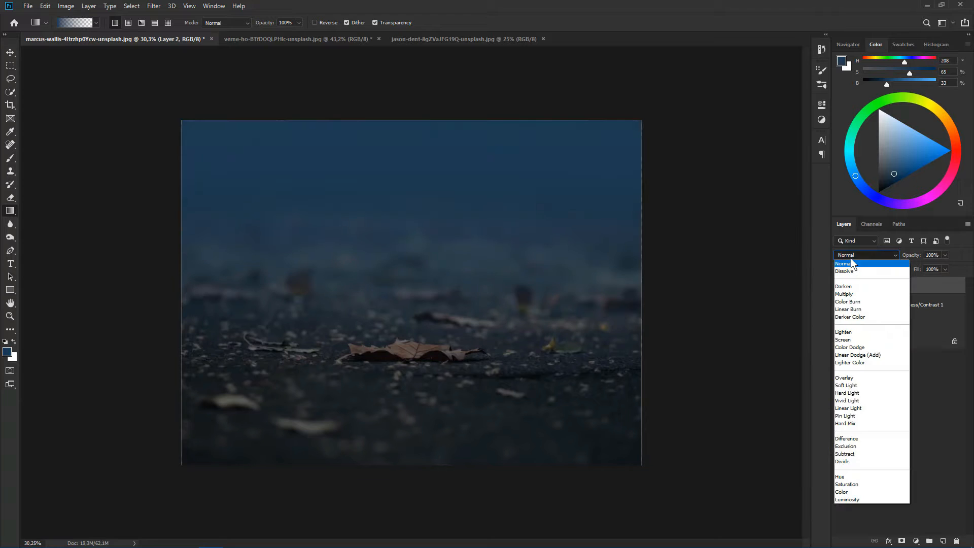
pyautogui.click(855, 378)
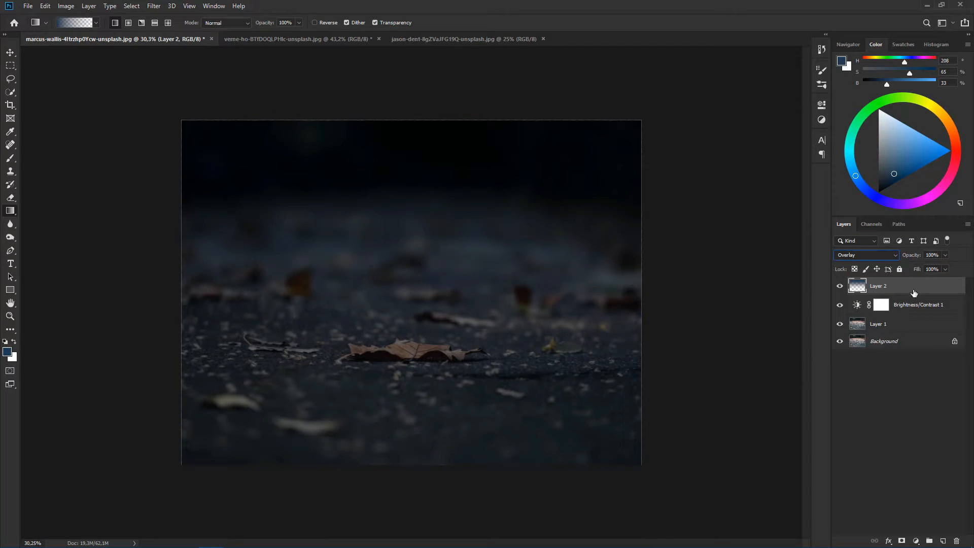
pyautogui.hotkey('ctrl', 't')
pyautogui.moveTo(445, 272); pyautogui.dragTo(444, 245)
pyautogui.moveTo(641, 350); pyautogui.dragTo(651, 355)
pyautogui.moveTo(599, 314)
pyautogui.mouseDown()
pyautogui.moveTo(600, 269)
pyautogui.moveTo(594, 329)
pyautogui.mouseUp()
pyautogui.press('Return')
pyautogui.press('g')
pyautogui.scroll(1, 507, 301)
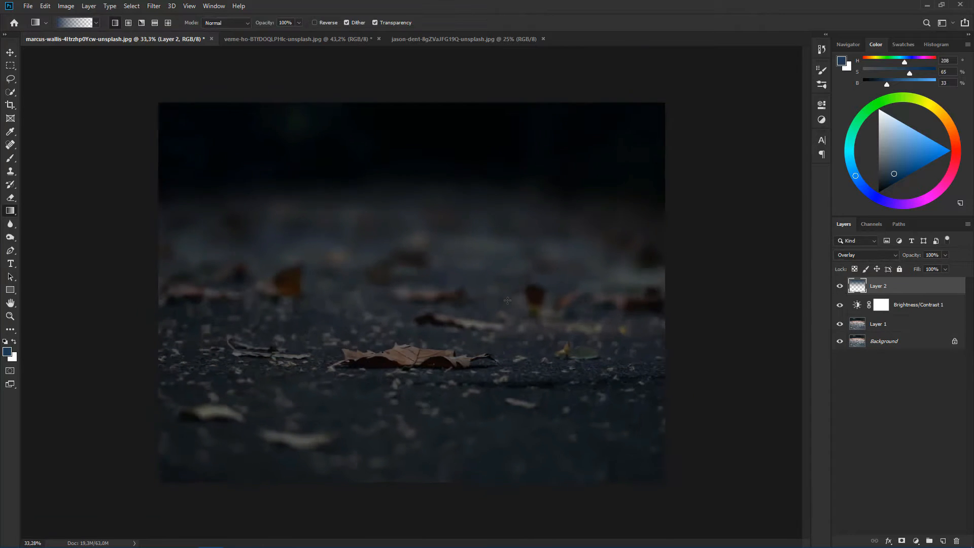
pyautogui.scroll(1, 466, 284)
# Switch to the sofa photo and select the sofa with the man lying on it using the Quick Selection tool.
pyautogui.click(257, 38)
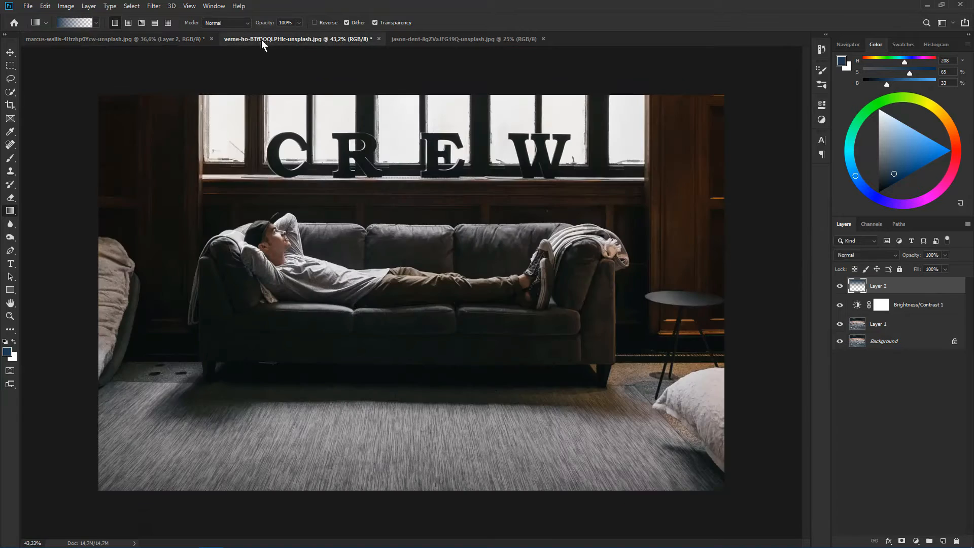
pyautogui.click(10, 92)
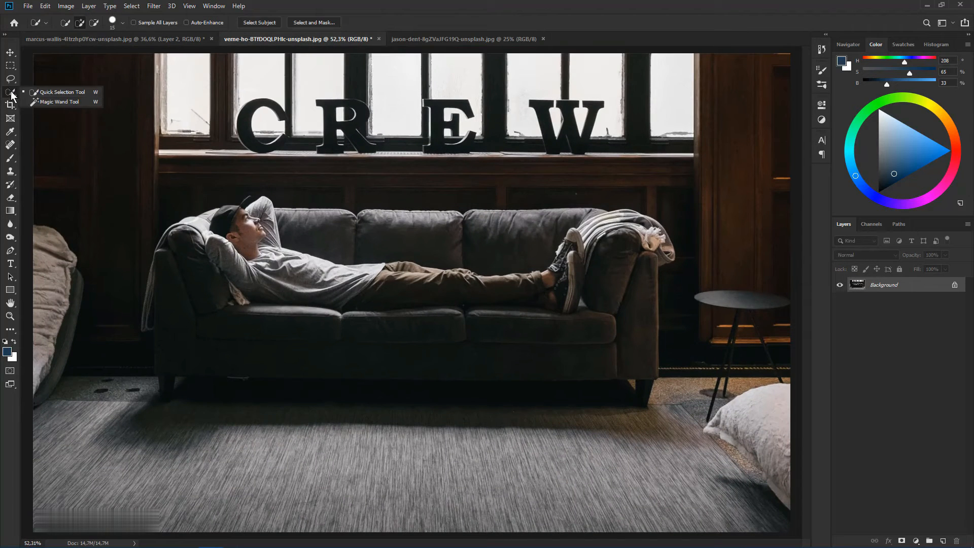
pyautogui.click(50, 99)
pyautogui.scroll(2, 324, 241)
pyautogui.moveTo(261, 218)
pyautogui.mouseDown()
pyautogui.moveTo(314, 234)
pyautogui.moveTo(487, 235)
pyautogui.moveTo(721, 221)
pyautogui.moveTo(692, 268)
pyautogui.moveTo(700, 388)
pyautogui.moveTo(157, 284)
pyautogui.mouseUp()
pyautogui.scroll(3, 183, 198)
pyautogui.scroll(5, 187, 198)
pyautogui.moveTo(269, 198); pyautogui.dragTo(283, 180)
pyautogui.moveTo(330, 330); pyautogui.dragTo(573, 362)
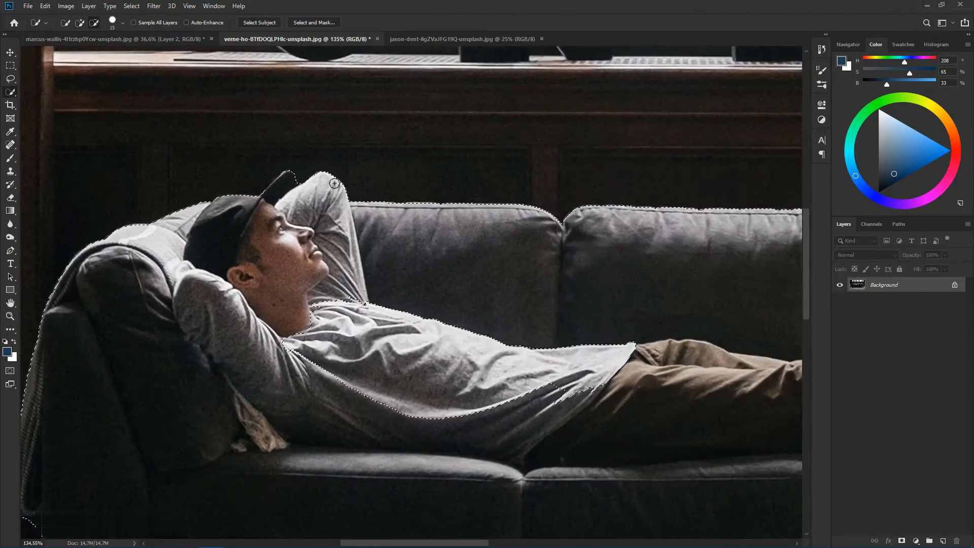
# Add the area around the sofa's left leg to the selection with the Polygonal Lasso.
pyautogui.scroll(-8, 457, 284)
pyautogui.rightClick(10, 78)
pyautogui.click(55, 90)
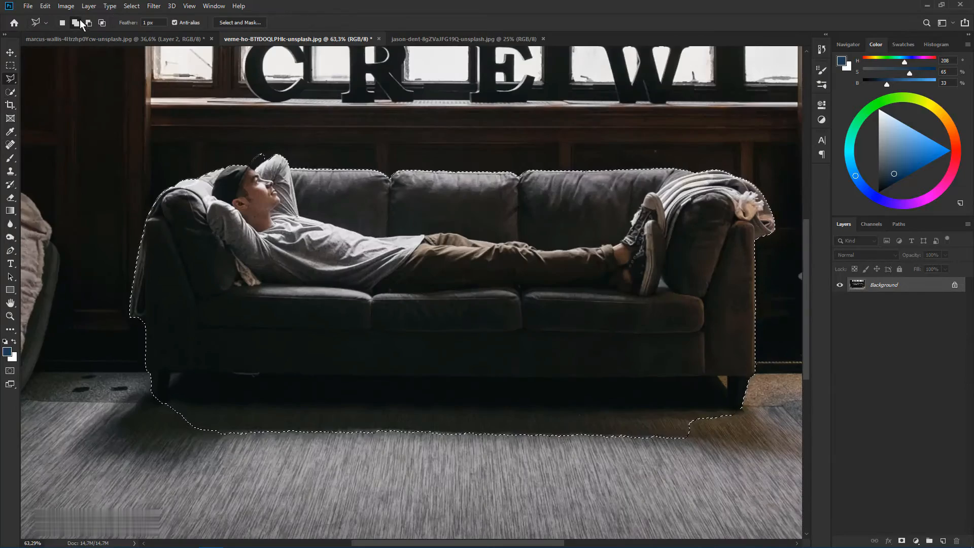
pyautogui.scroll(12, 153, 390)
pyautogui.click(115, 335)
pyautogui.click(118, 394)
pyautogui.click(153, 395)
pyautogui.click(157, 372)
pyautogui.click(116, 335)
# Subtract the floor and shadow between the sofa legs from the selection with the Polygonal Lasso.
pyautogui.scroll(-13, 282, 347)
pyautogui.scroll(5, 356, 339)
pyautogui.click(89, 23)
pyautogui.scroll(5, 46, 264)
pyautogui.click(99, 399)
pyautogui.click(109, 330)
pyautogui.click(692, 330)
pyautogui.moveTo(713, 285); pyautogui.dragTo(1, 276)
pyautogui.click(701, 324)
pyautogui.click(704, 397)
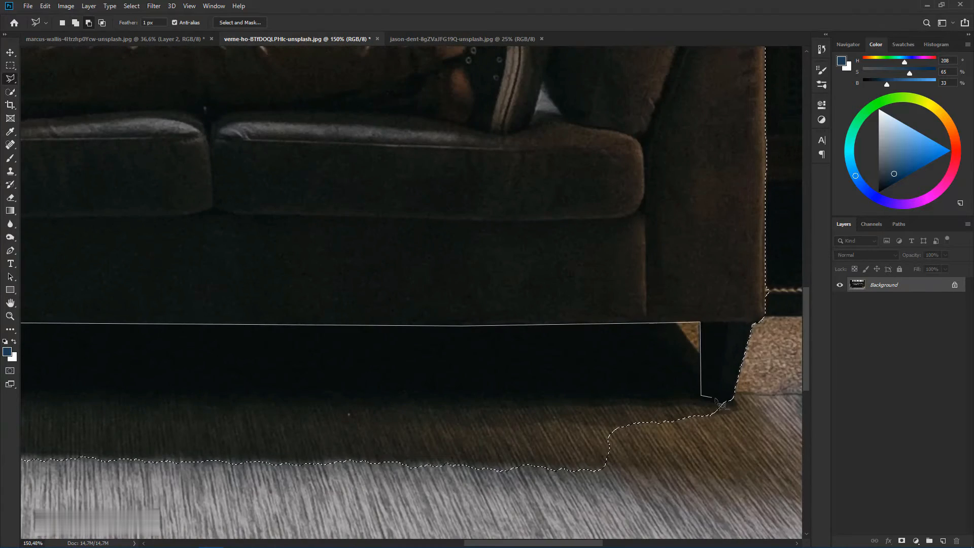
pyautogui.click(730, 405)
pyautogui.moveTo(660, 472); pyautogui.dragTo(796, 361)
pyautogui.moveTo(96, 447); pyautogui.dragTo(753, 429)
pyautogui.click(510, 424)
pyautogui.click(197, 425)
pyautogui.doubleClick(147, 420)
pyautogui.scroll(-5, 147, 420)
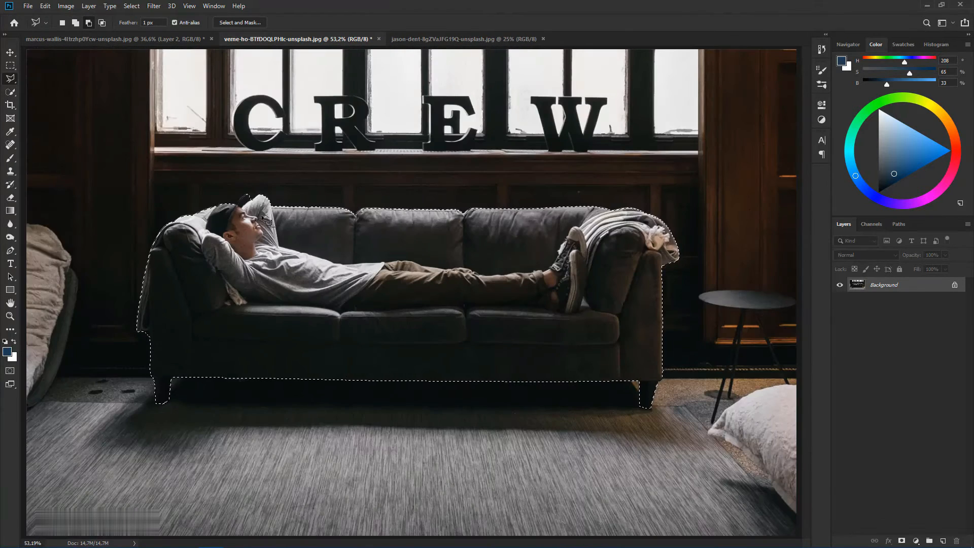
# Mask out everything except the selected sofa and man, and move the cut-out into the leaf-covered ground document.
pyautogui.click(902, 540)
pyautogui.scroll(-1, 505, 375)
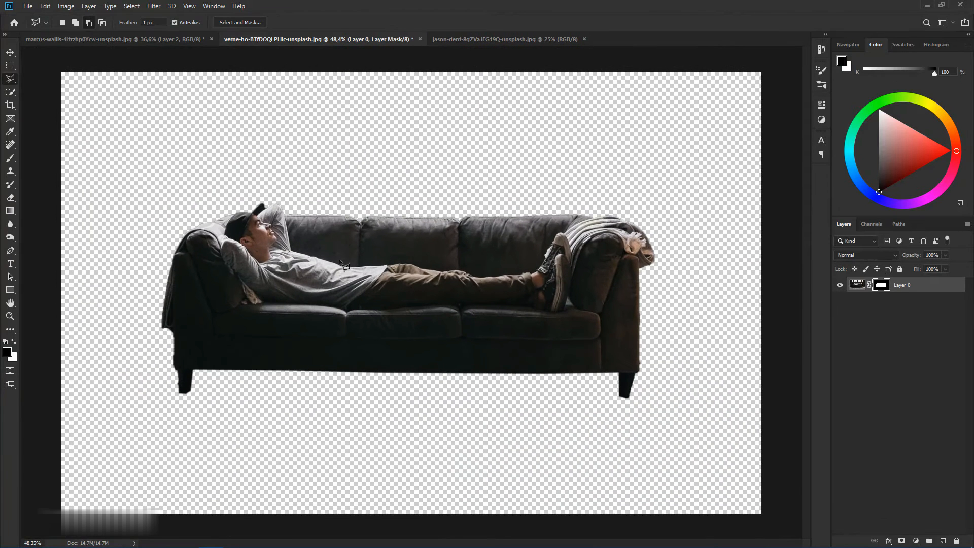
pyautogui.press('v')
pyautogui.moveTo(330, 224)
pyautogui.mouseDown()
pyautogui.moveTo(163, 41)
pyautogui.moveTo(221, 161)
pyautogui.moveTo(404, 344)
pyautogui.mouseUp()
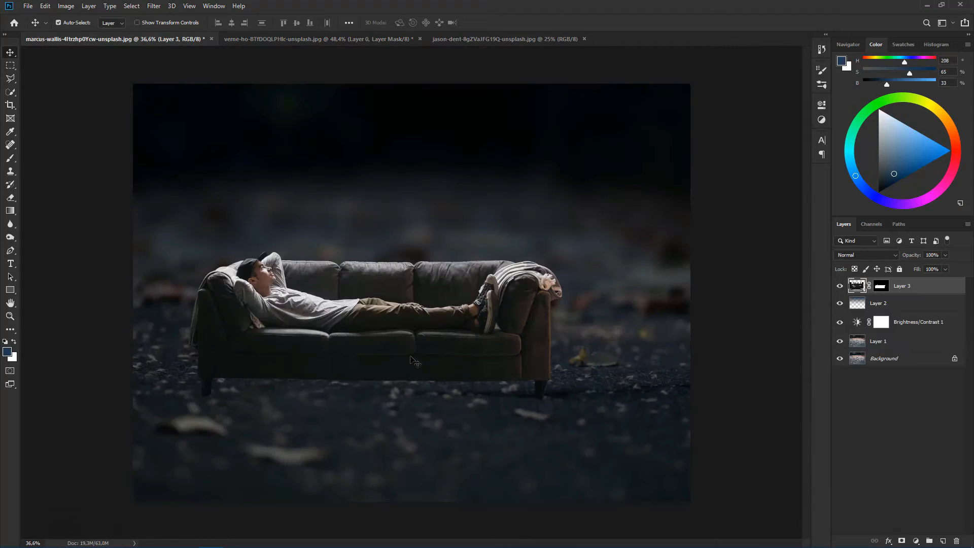
# Scale the sofa cut-out to about 70% and position it on the ground over the large dry leaf.
pyautogui.hotkey('ctrl', 't')
pyautogui.moveTo(647, 488); pyautogui.dragTo(560, 447)
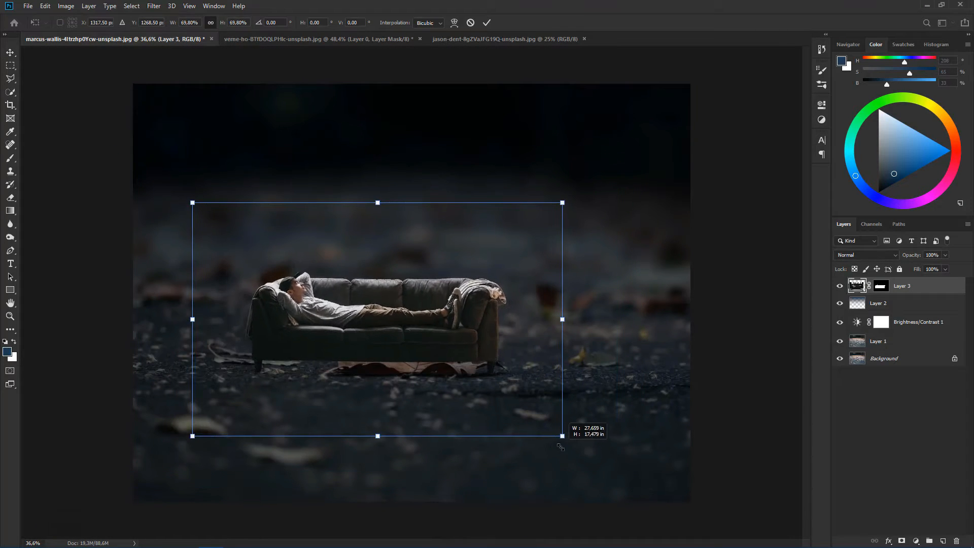
pyautogui.moveTo(494, 405); pyautogui.dragTo(548, 407)
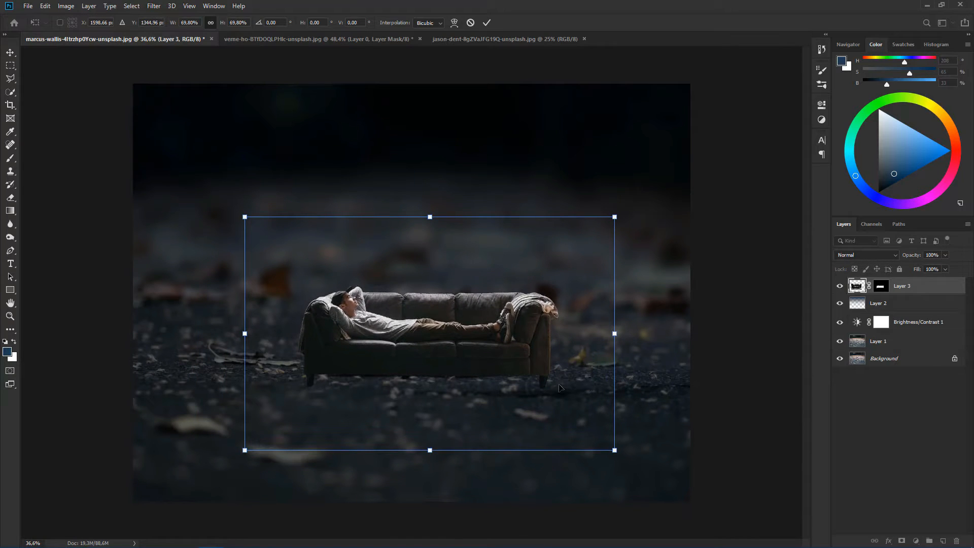
pyautogui.moveTo(614, 218); pyautogui.dragTo(553, 247)
pyautogui.press('Return')
pyautogui.hotkey('ctrl', '-')
pyautogui.hotkey('ctrl', '-')
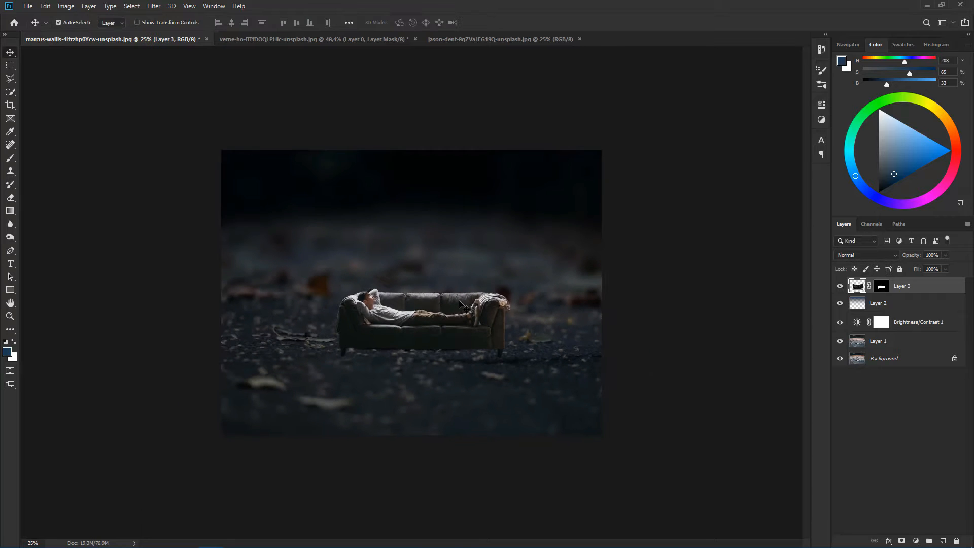
pyautogui.scroll(3, 432, 306)
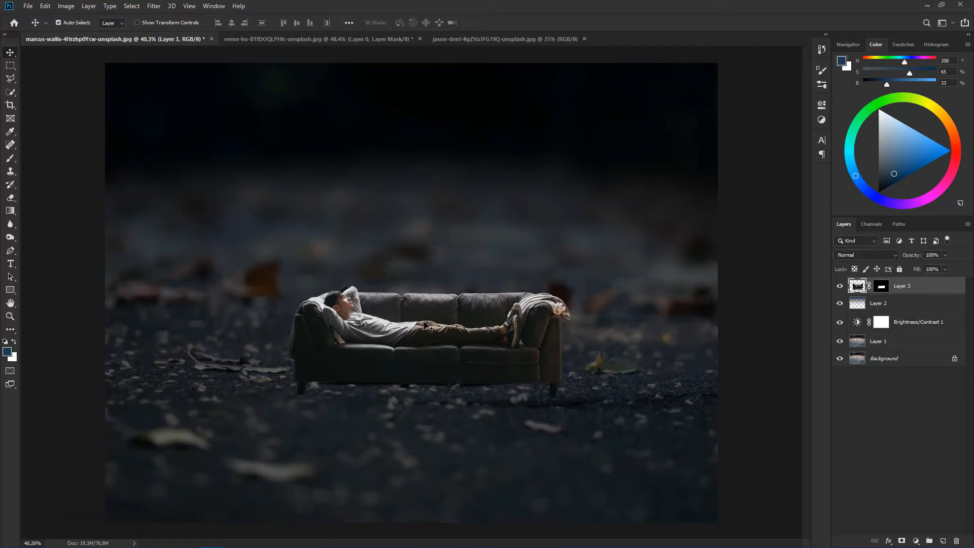
pyautogui.scroll(-1, 416, 288)
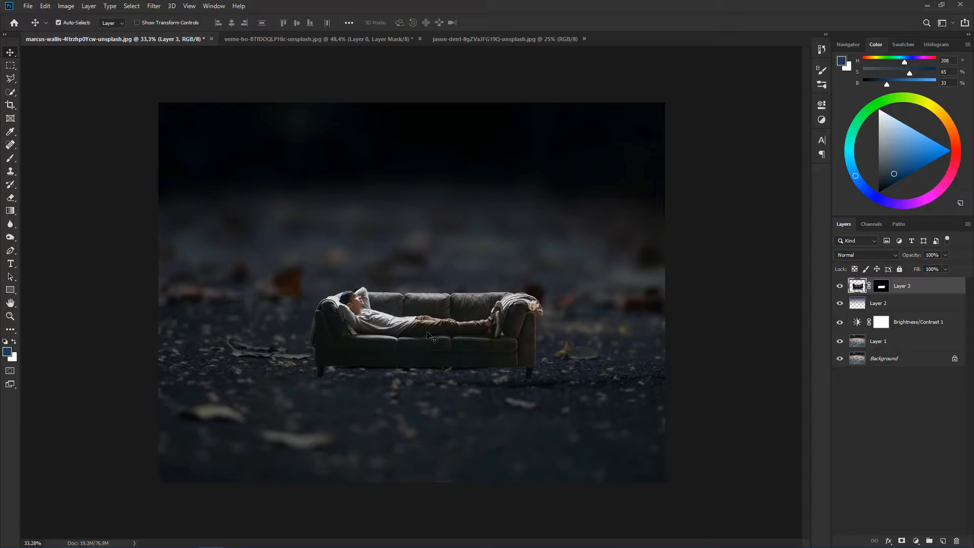
# Move the duplicated ground photo layer slightly downward with Free Transform.
pyautogui.click(879, 350)
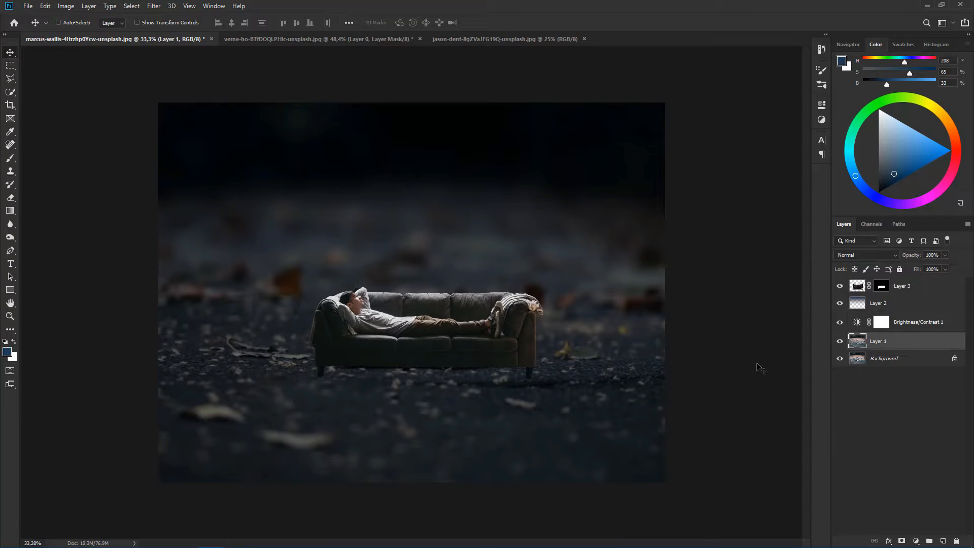
pyautogui.hotkey('ctrl', 't')
pyautogui.moveTo(411, 434); pyautogui.dragTo(409, 456)
pyautogui.press('Return')
pyautogui.scroll(1, 512, 403)
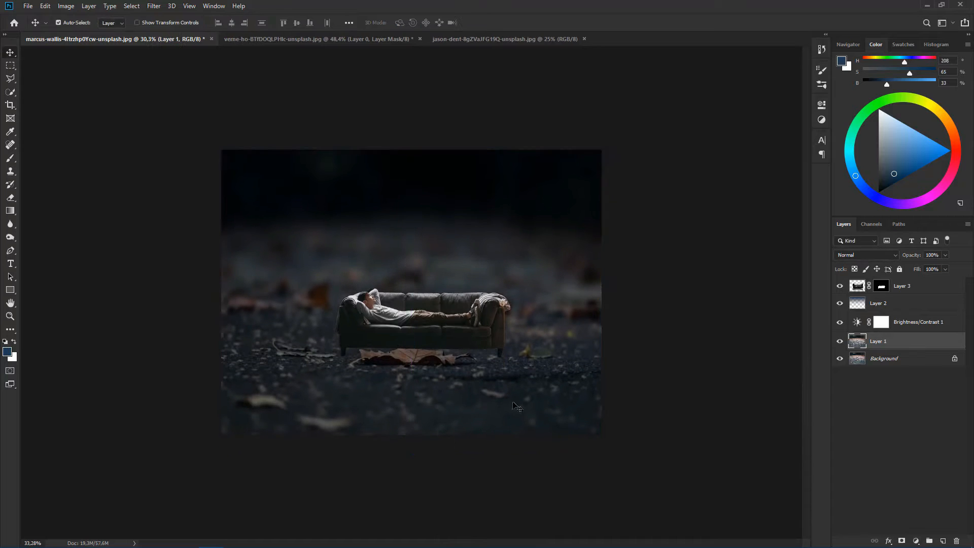
# Move the sofa layer down with Free Transform so that it covers the large dry leaf on the ground.
pyautogui.click(906, 287)
pyautogui.hotkey('ctrl', 't')
pyautogui.moveTo(477, 325); pyautogui.dragTo(476, 334)
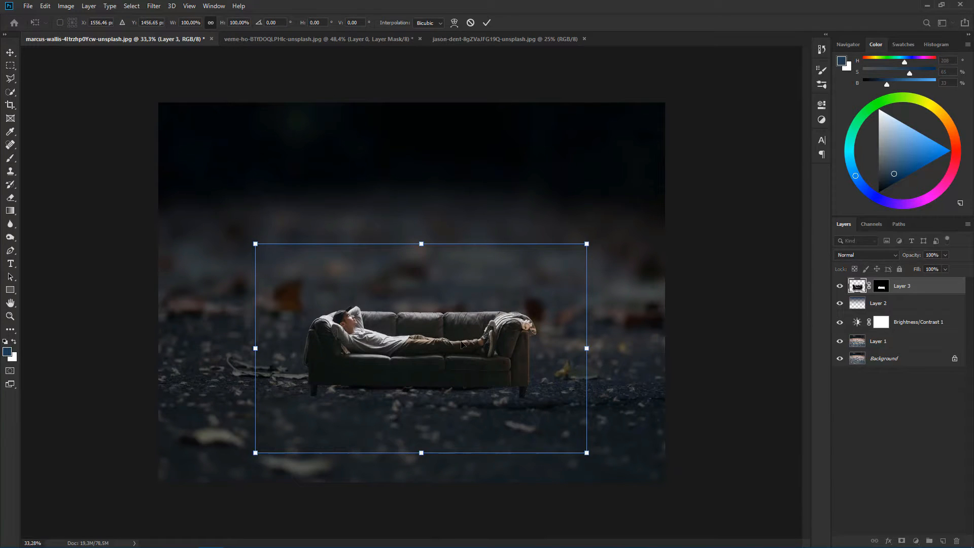
pyautogui.press('Return')
pyautogui.scroll(2, 460, 361)
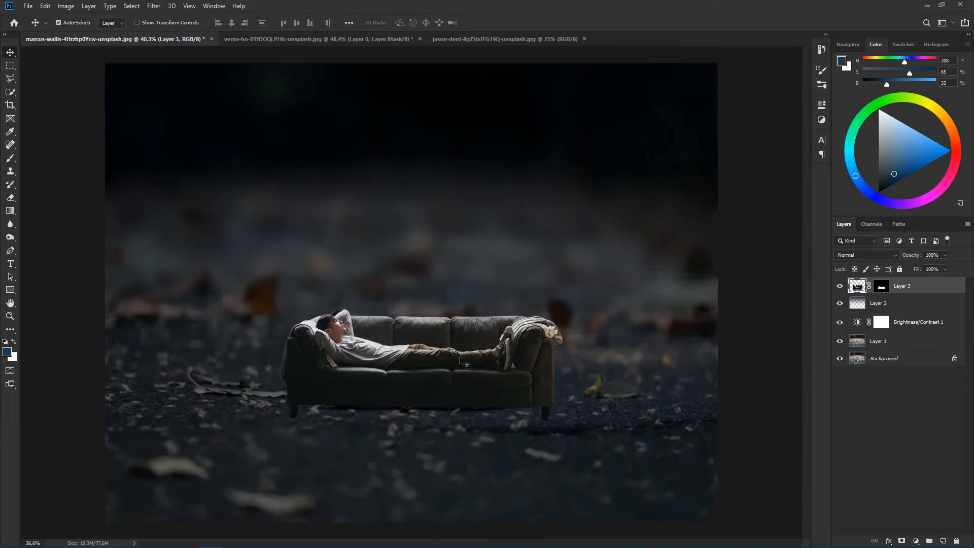
pyautogui.scroll(-1, 461, 357)
pyautogui.scroll(1, 421, 393)
pyautogui.scroll(-1, 426, 392)
# Add a second Brightness/Contrast adjustment layer above the gradient layer, with brightness 81 and contrast 7.
pyautogui.click(913, 310)
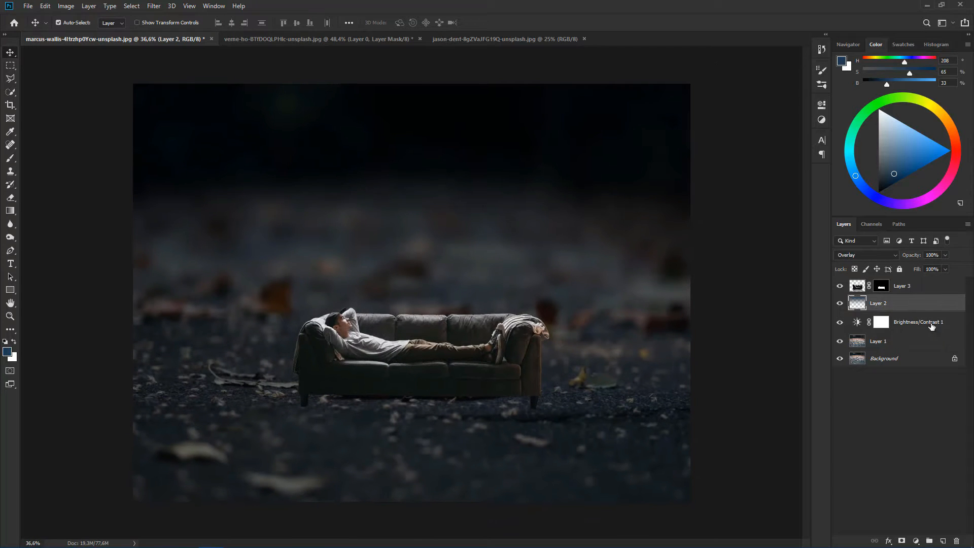
pyautogui.click(916, 541)
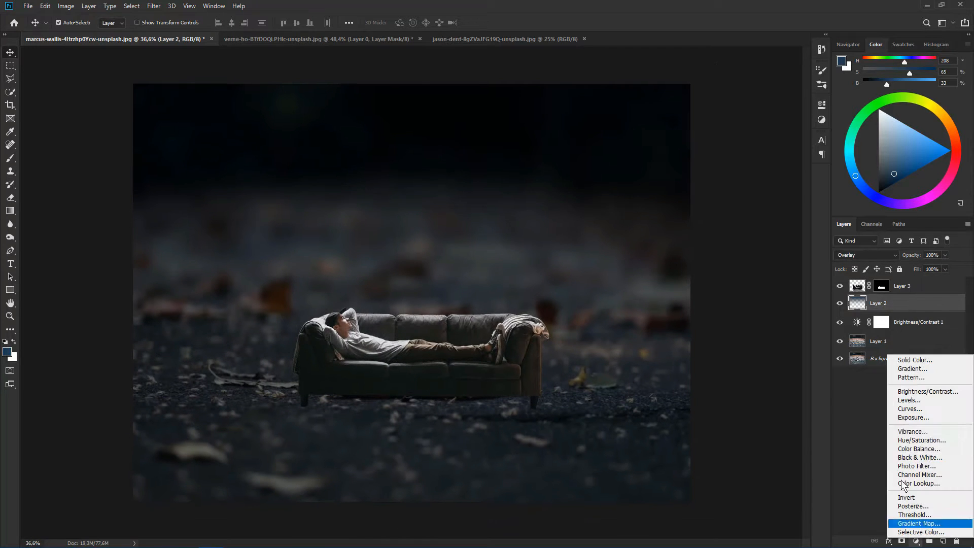
pyautogui.click(932, 391)
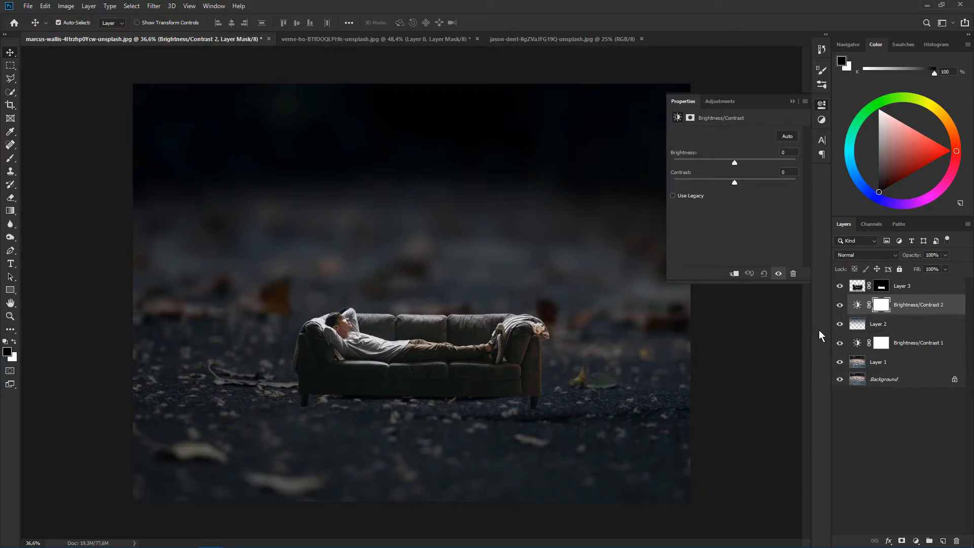
pyautogui.moveTo(734, 163); pyautogui.dragTo(768, 163)
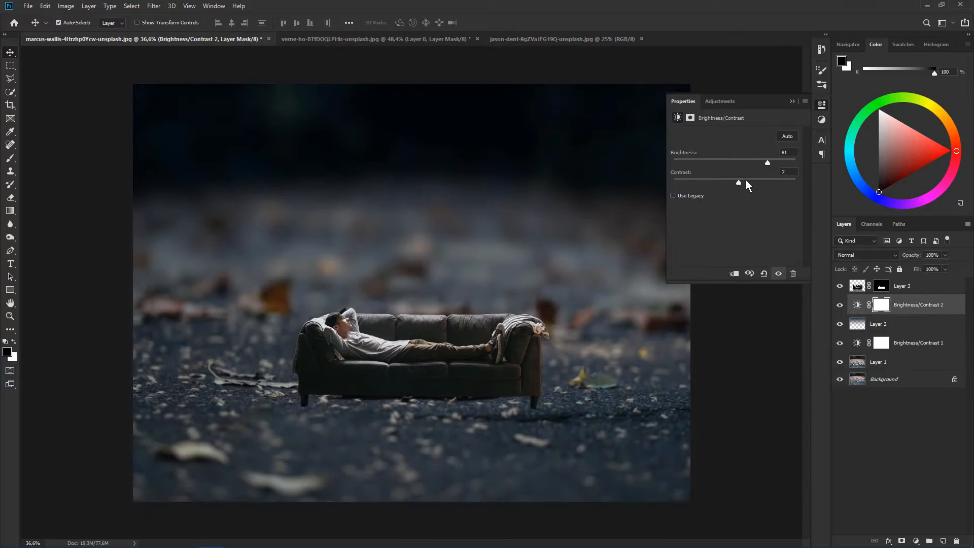
pyautogui.click(793, 101)
# Invert the Brightness/Contrast 2 mask to black and prepare a white Soft Round brush with a flattened elliptical tip.
pyautogui.hotkey('ctrl', 'i')
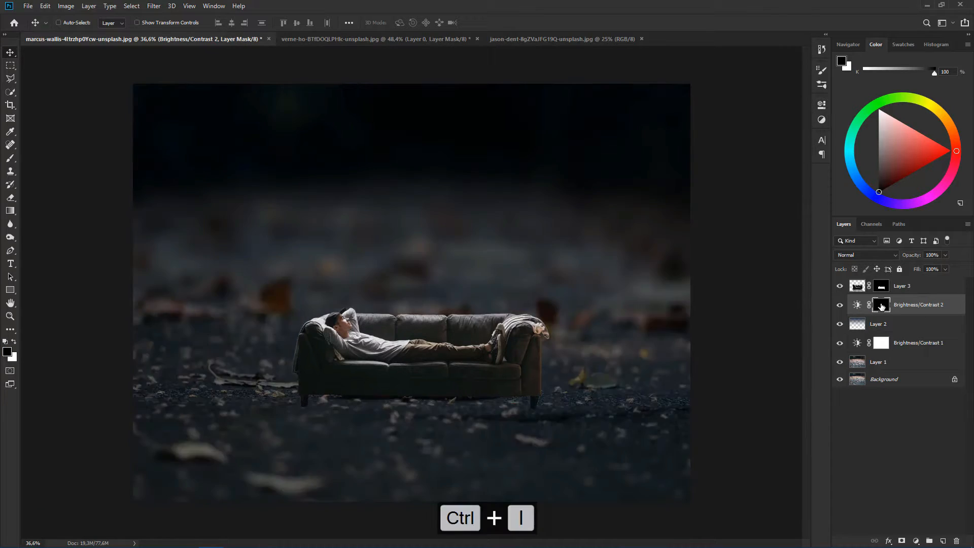
pyautogui.rightClick(16, 161)
pyautogui.click(58, 157)
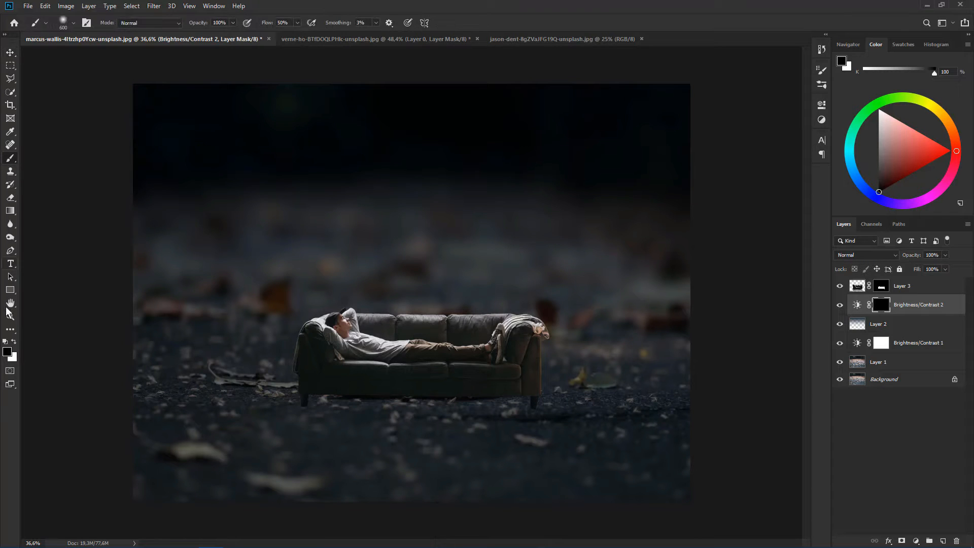
pyautogui.click(14, 343)
pyautogui.rightClick(477, 289)
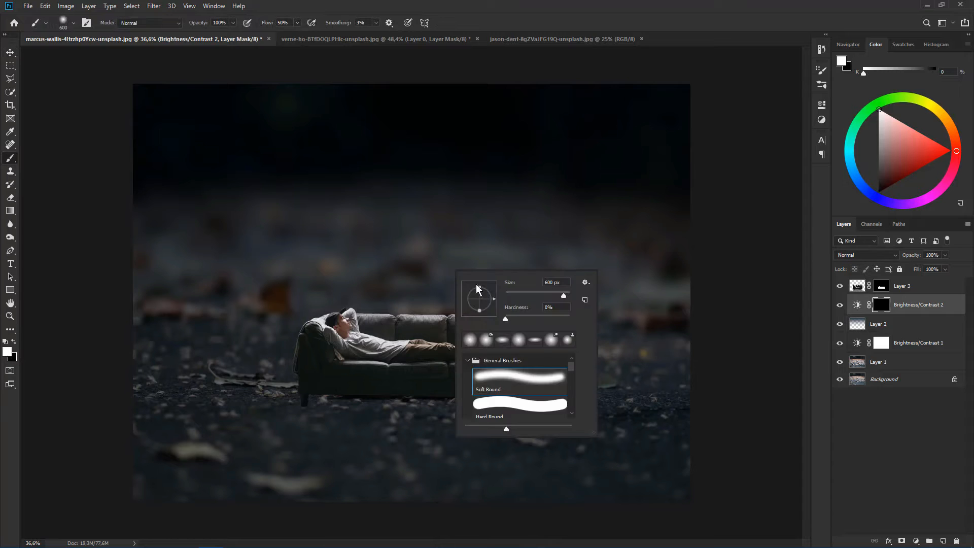
pyautogui.moveTo(480, 288); pyautogui.dragTo(479, 294)
pyautogui.click(528, 18)
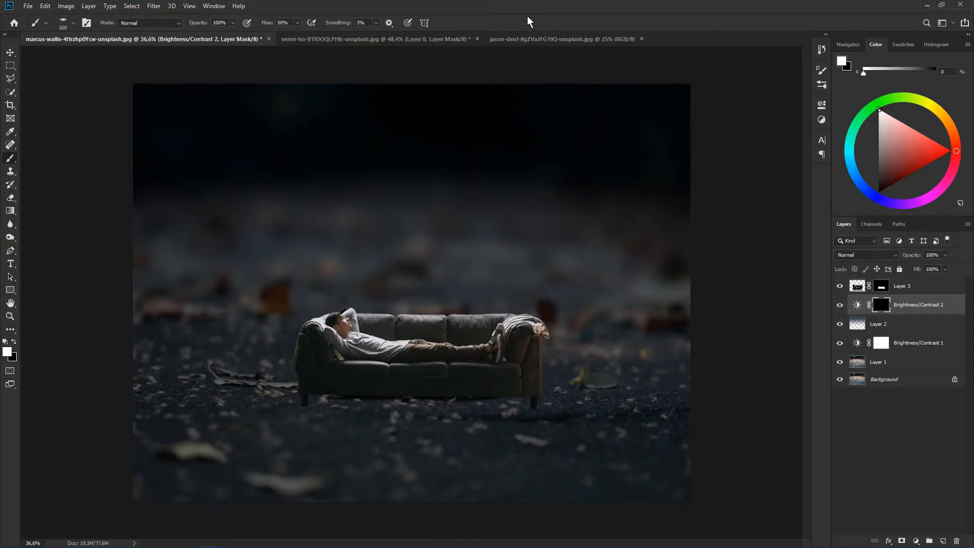
# Enlarge the brush to 1200 px and paint white on the mask to brighten the ground around the sofa's base.
pyautogui.press(']')
pyautogui.press(']')
pyautogui.press(']')
pyautogui.press(']')
pyautogui.press(']')
pyautogui.press(']')
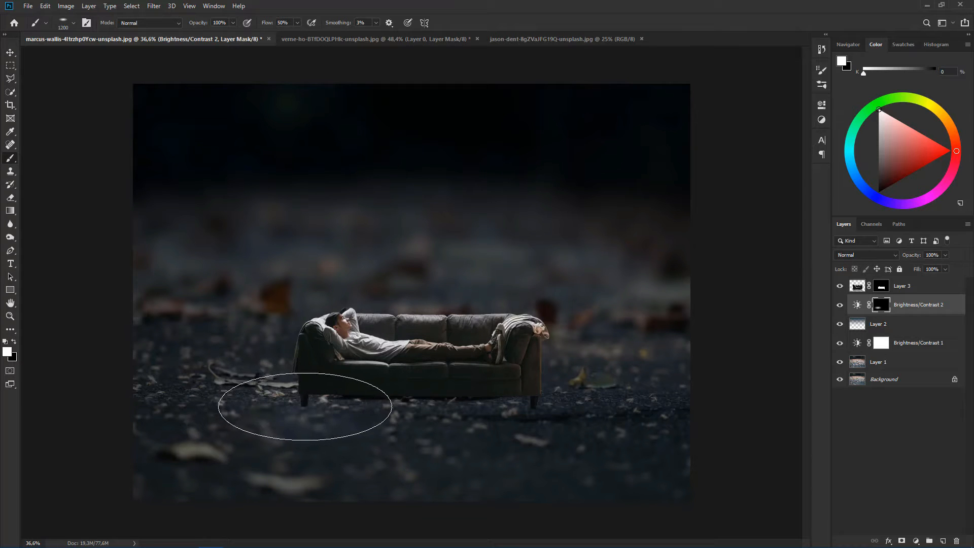
pyautogui.hotkey('ctrl', 'z')
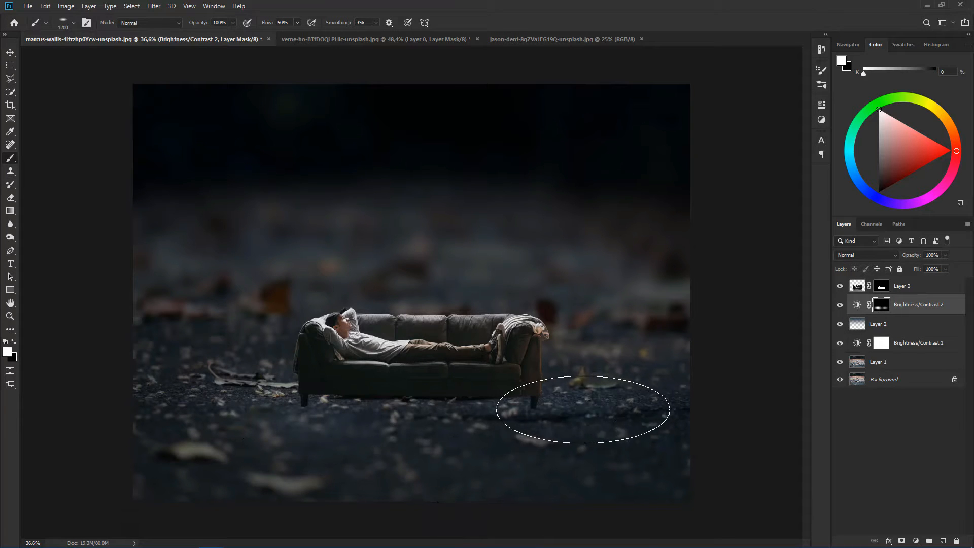
pyautogui.click(549, 395)
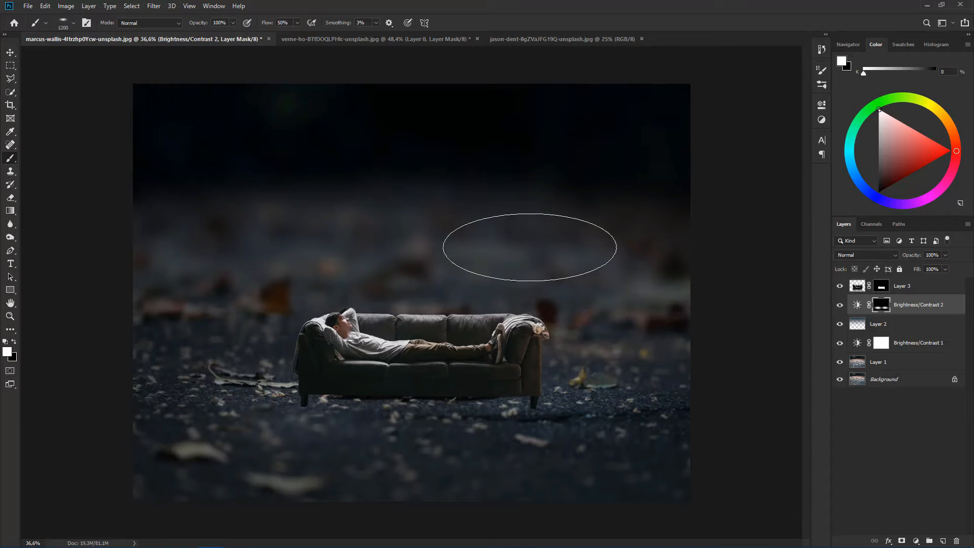
pyautogui.scroll(-4, 530, 247)
pyautogui.scroll(3, 446, 309)
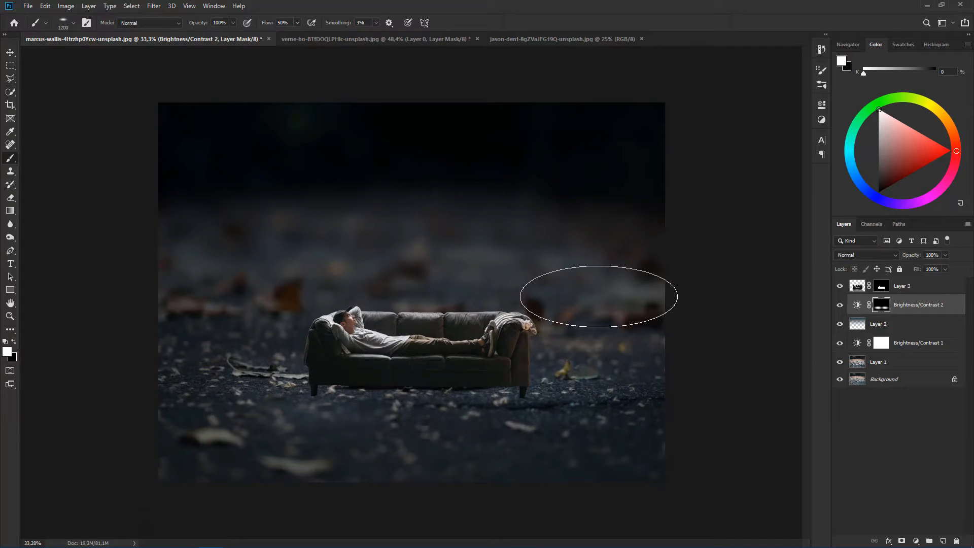
pyautogui.scroll(1, 554, 282)
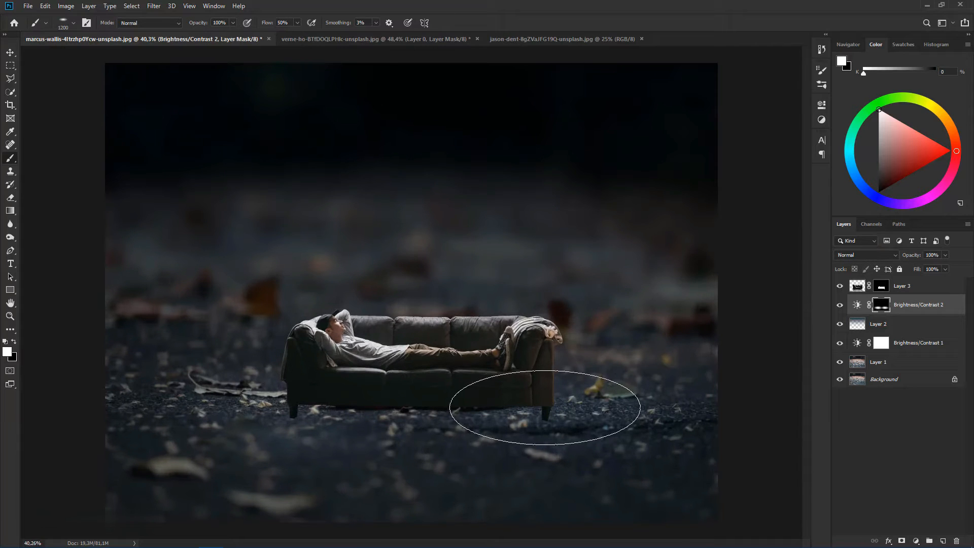
pyautogui.scroll(-1, 594, 310)
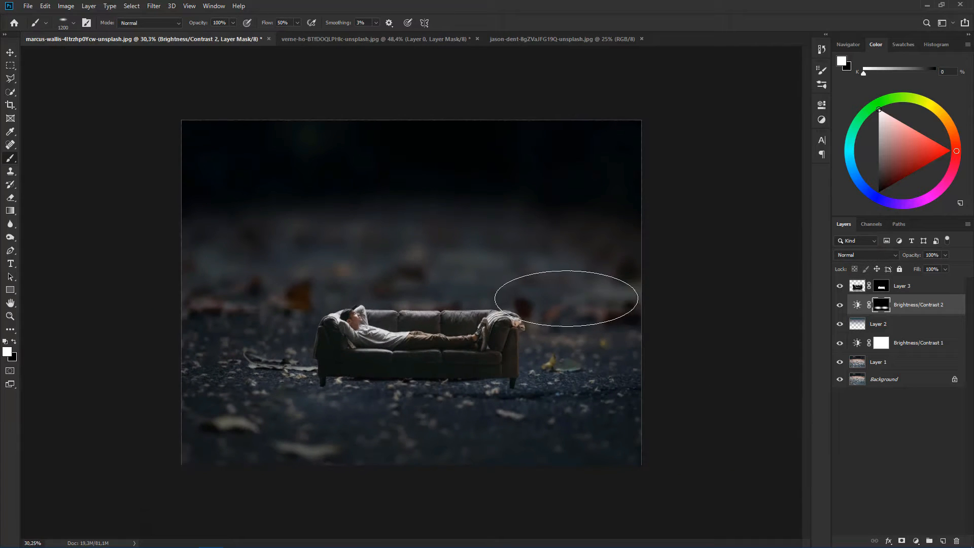
pyautogui.scroll(1, 566, 299)
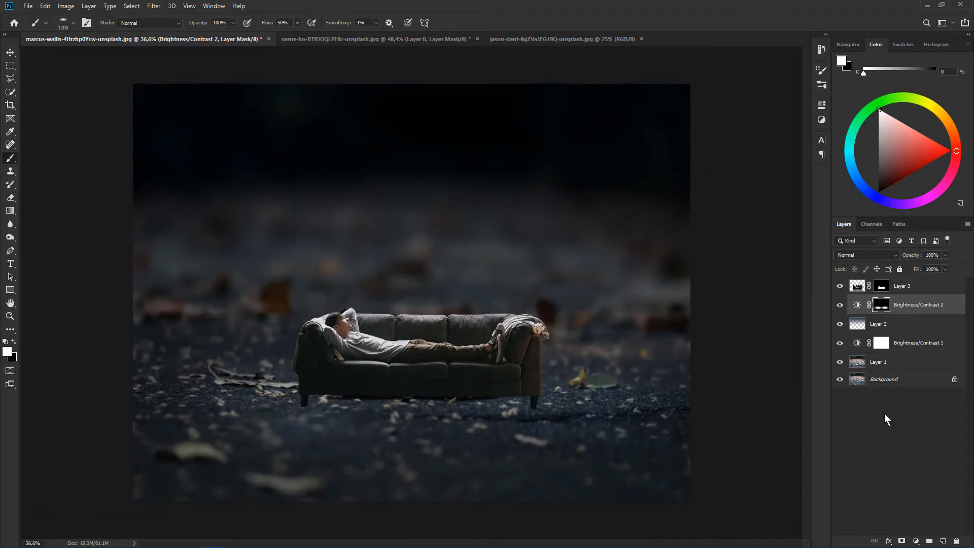
# Add a Levels adjustment layer above Brightness/Contrast 1, lowering the output white level to 220 and darkening the midtones.
pyautogui.click(840, 343)
pyautogui.click(840, 344)
pyautogui.click(907, 344)
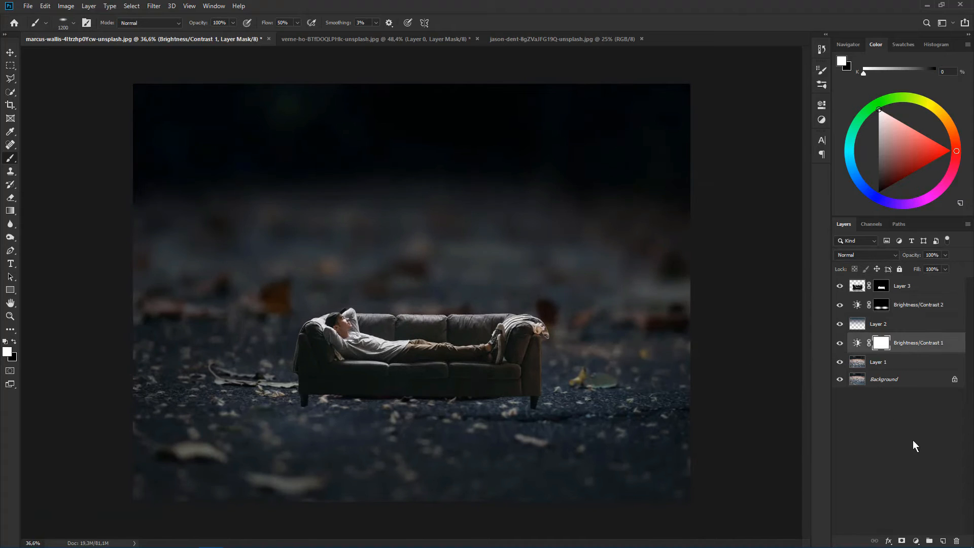
pyautogui.click(916, 542)
pyautogui.click(926, 405)
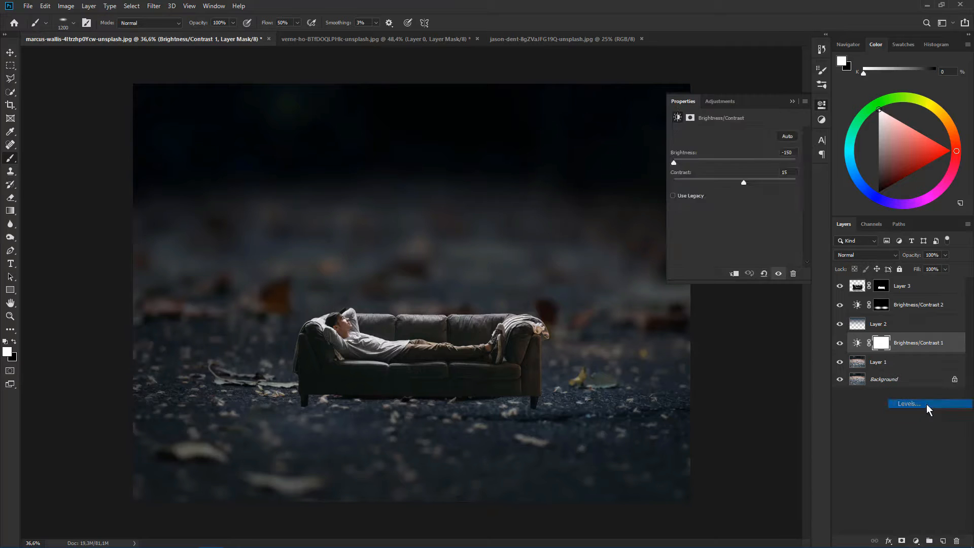
pyautogui.moveTo(798, 238); pyautogui.dragTo(781, 237)
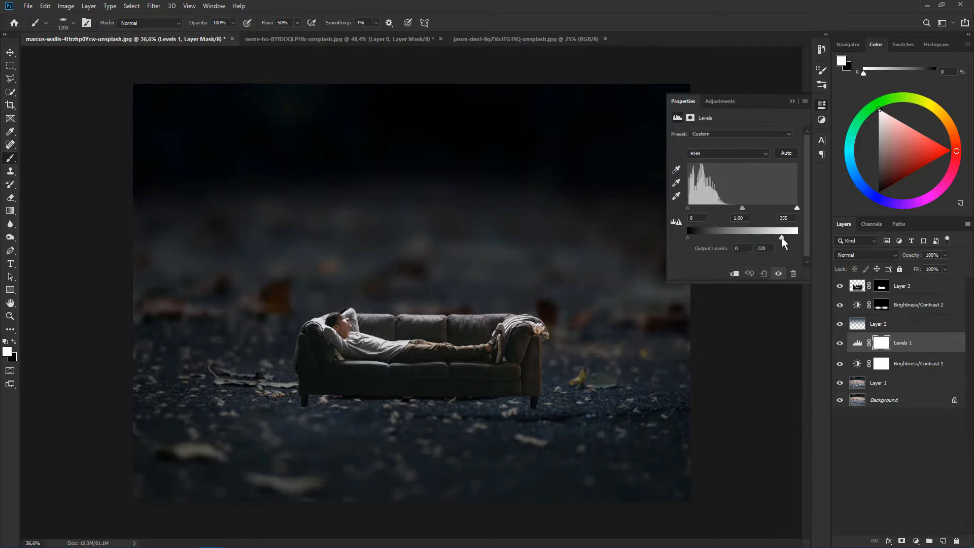
pyautogui.moveTo(742, 208); pyautogui.dragTo(747, 209)
pyautogui.click(789, 99)
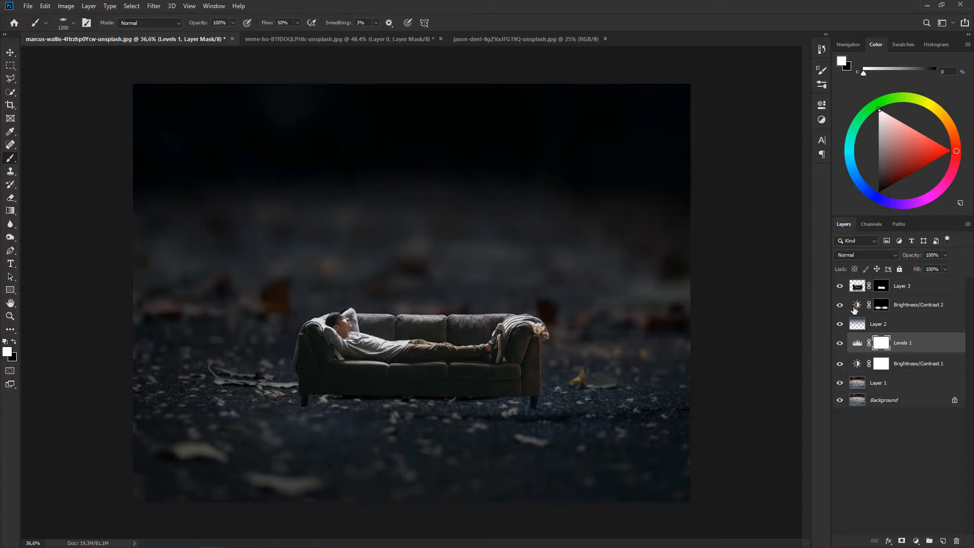
# Raise the Brightness/Contrast 2 adjustment to brightness 106 and increase its contrast.
pyautogui.click(840, 305)
pyautogui.doubleClick(858, 305)
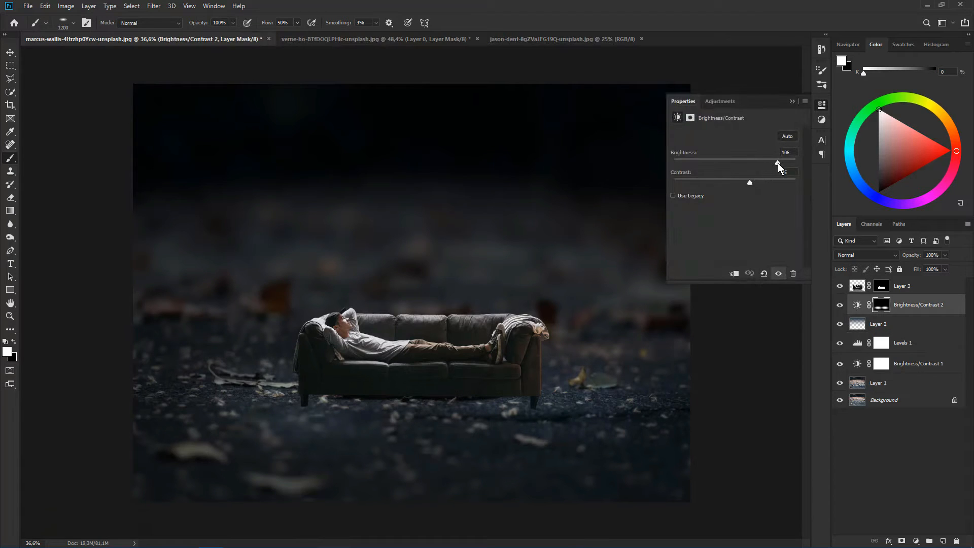
pyautogui.click(793, 104)
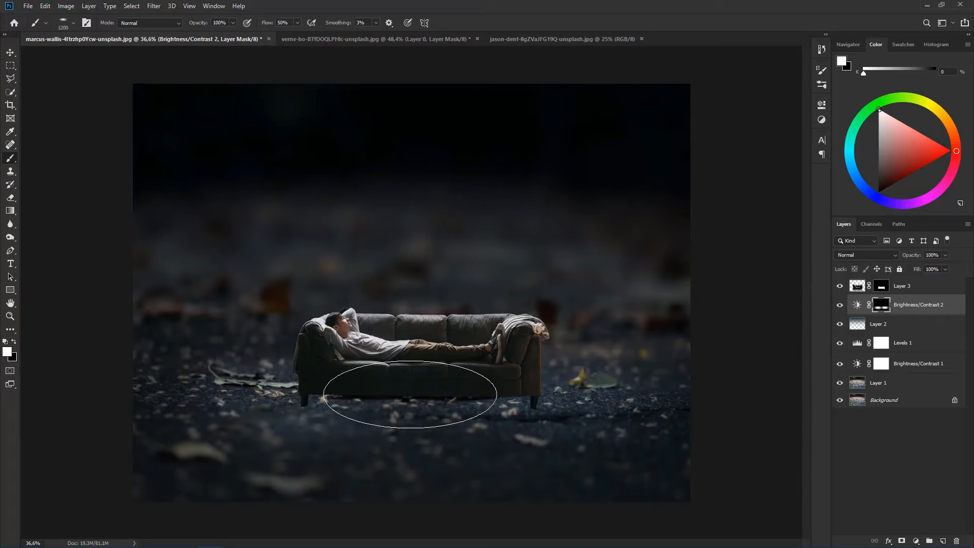
# Rename the man-on-sofa layer to "sofa" and add a new empty layer directly beneath it.
pyautogui.scroll(5, 410, 394)
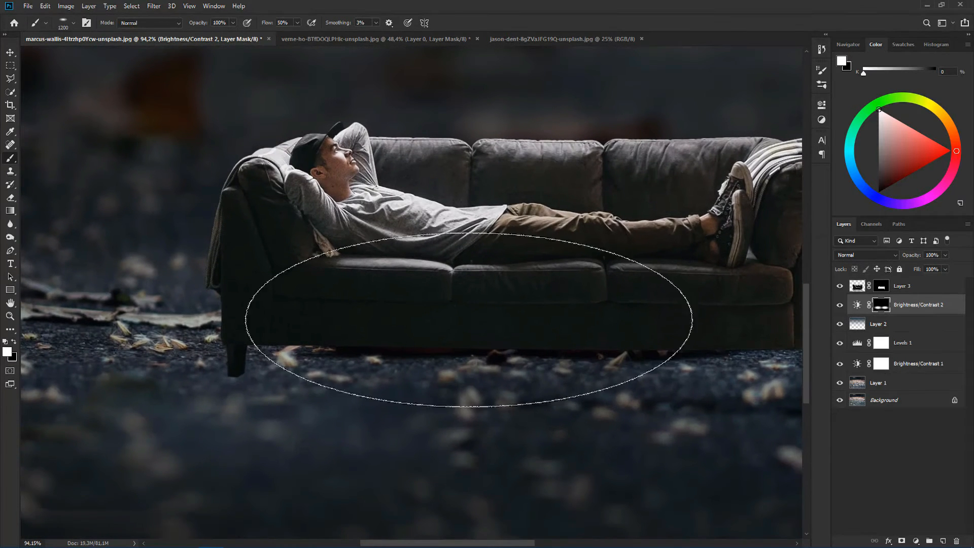
pyautogui.doubleClick(902, 287)
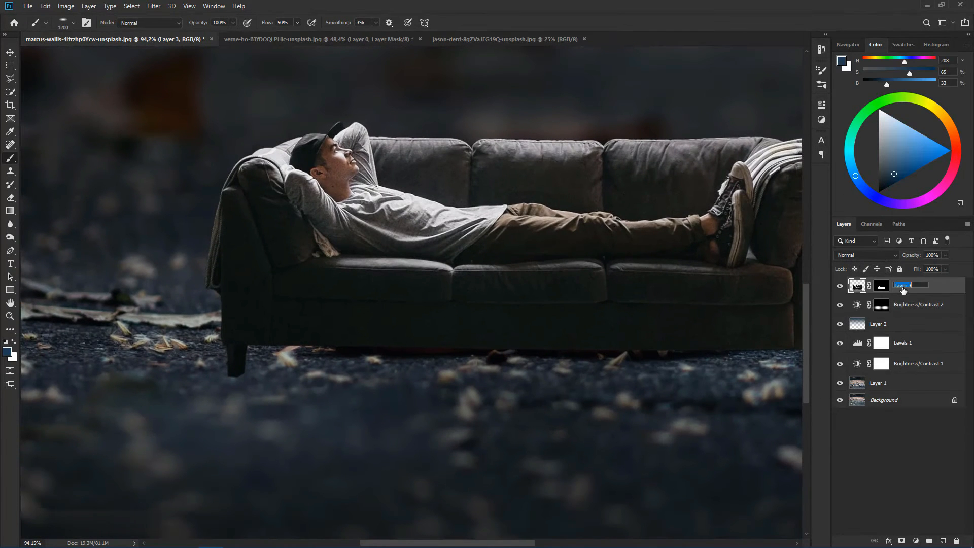
pyautogui.write('sofa')
pyautogui.press('Return')
pyautogui.click(904, 304)
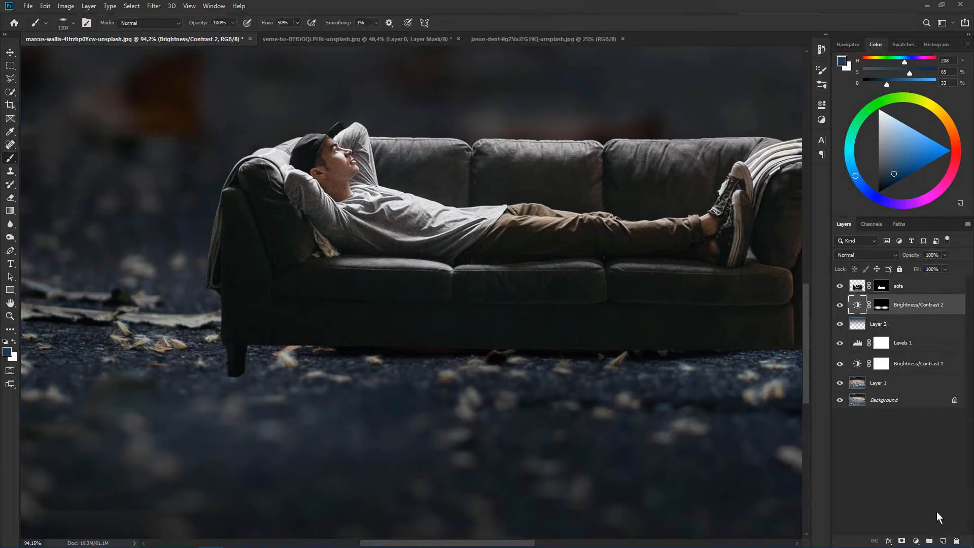
pyautogui.click(943, 541)
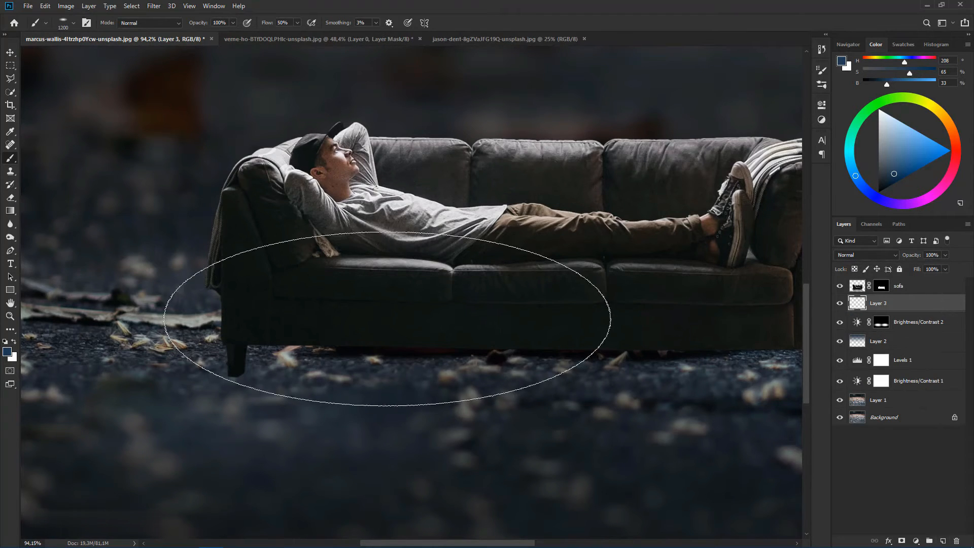
# On the new layer, paint a black shadow under the middle and left part of the sofa with a reduced soft brush.
pyautogui.scroll(2, 226, 308)
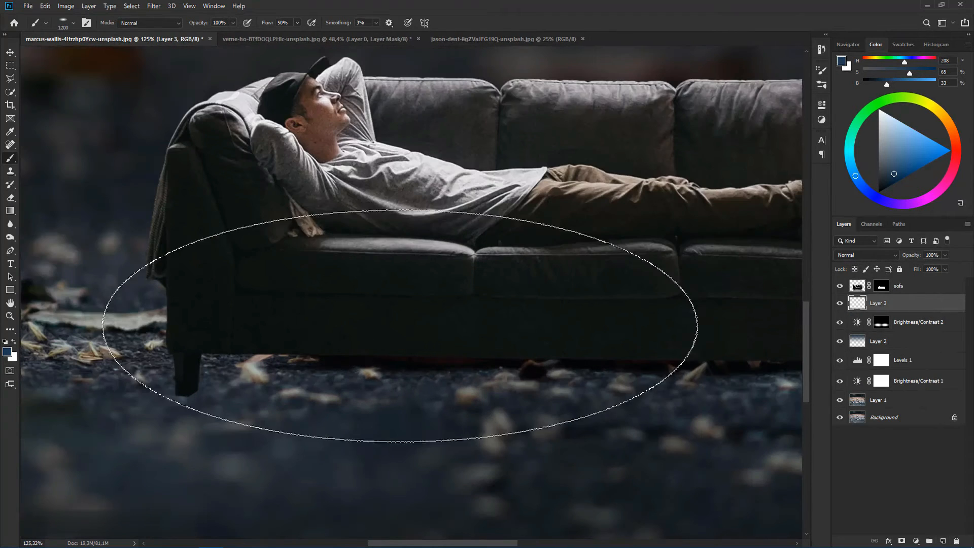
pyautogui.press('[')
pyautogui.press('[')
pyautogui.press('[')
pyautogui.press('[')
pyautogui.press('[')
pyautogui.press('[')
pyautogui.press('[')
pyautogui.press('[')
pyautogui.press('[')
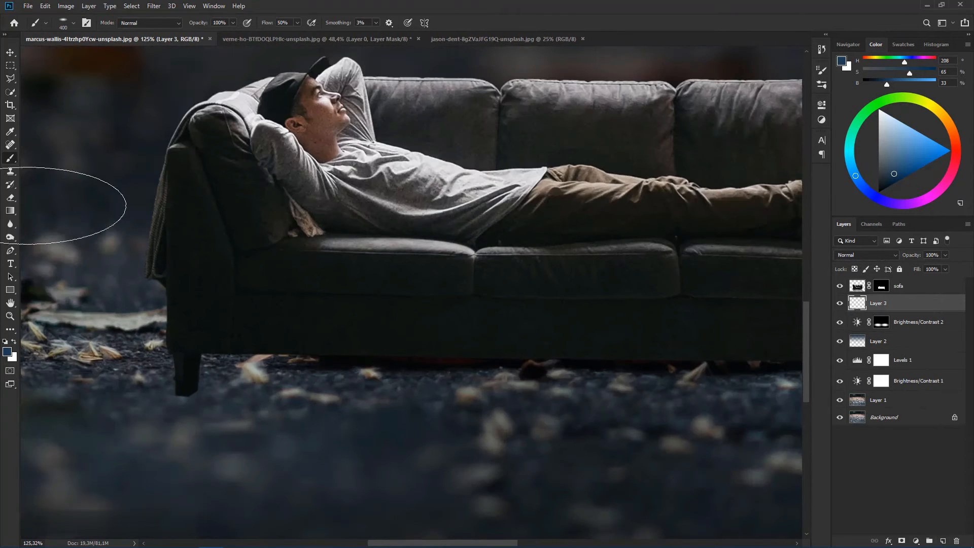
pyautogui.click(7, 343)
pyautogui.scroll(2, 377, 363)
pyautogui.press('[')
pyautogui.moveTo(285, 363)
pyautogui.mouseDown()
pyautogui.moveTo(613, 368)
pyautogui.moveTo(604, 371)
pyautogui.mouseUp()
pyautogui.press('[')
pyautogui.press('[')
pyautogui.scroll(-3, 343, 356)
pyautogui.press(']')
pyautogui.press(']')
pyautogui.press(']')
pyautogui.moveTo(392, 361)
pyautogui.mouseDown()
pyautogui.moveTo(633, 375)
pyautogui.moveTo(489, 380)
pyautogui.moveTo(322, 366)
pyautogui.moveTo(295, 371)
pyautogui.moveTo(310, 378)
pyautogui.moveTo(251, 380)
pyautogui.mouseUp()
pyautogui.press('[')
pyautogui.press('[')
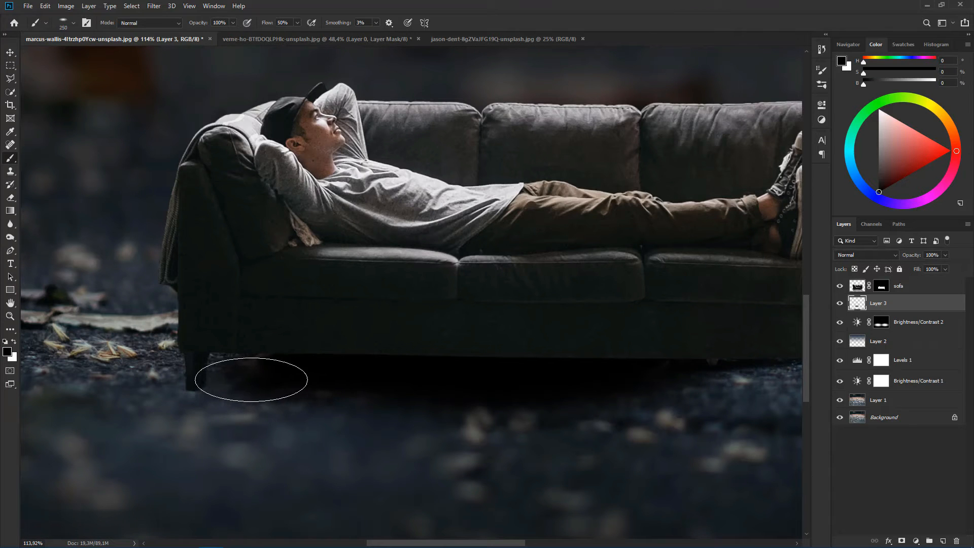
# Extend the black shadow under the sofa toward its right leg and even it out with a 400 px brush.
pyautogui.scroll(-4, 469, 365)
pyautogui.press(']')
pyautogui.press(']')
pyautogui.moveTo(493, 362)
pyautogui.mouseDown()
pyautogui.moveTo(650, 360)
pyautogui.moveTo(631, 365)
pyautogui.moveTo(668, 374)
pyautogui.moveTo(567, 370)
pyautogui.moveTo(626, 374)
pyautogui.mouseUp()
pyautogui.press('[')
pyautogui.press('[')
pyautogui.press(']')
pyautogui.press(']')
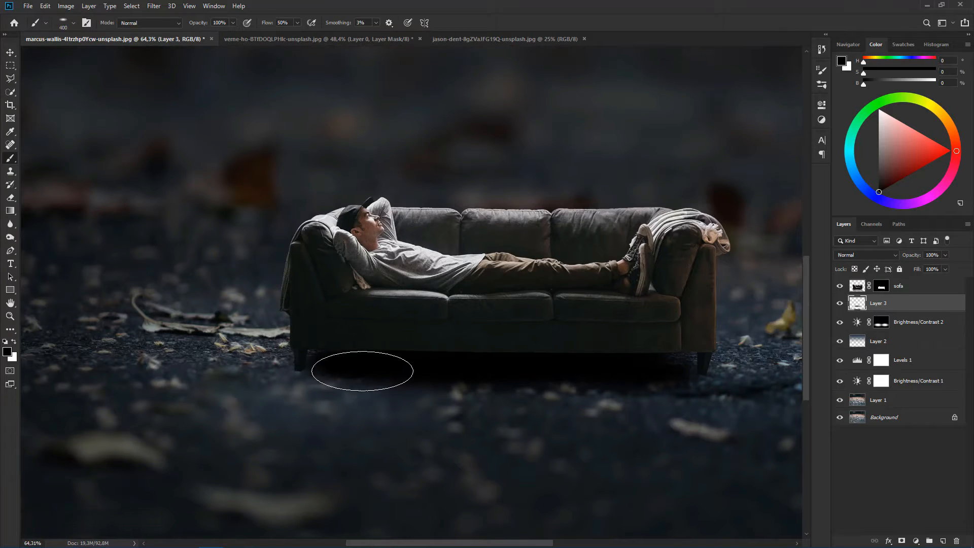
pyautogui.moveTo(361, 371); pyautogui.dragTo(416, 376)
# Paint a softer shadow on the ground in front of the sofa with a 600 px brush at 23% opacity.
pyautogui.press(']')
pyautogui.press(']')
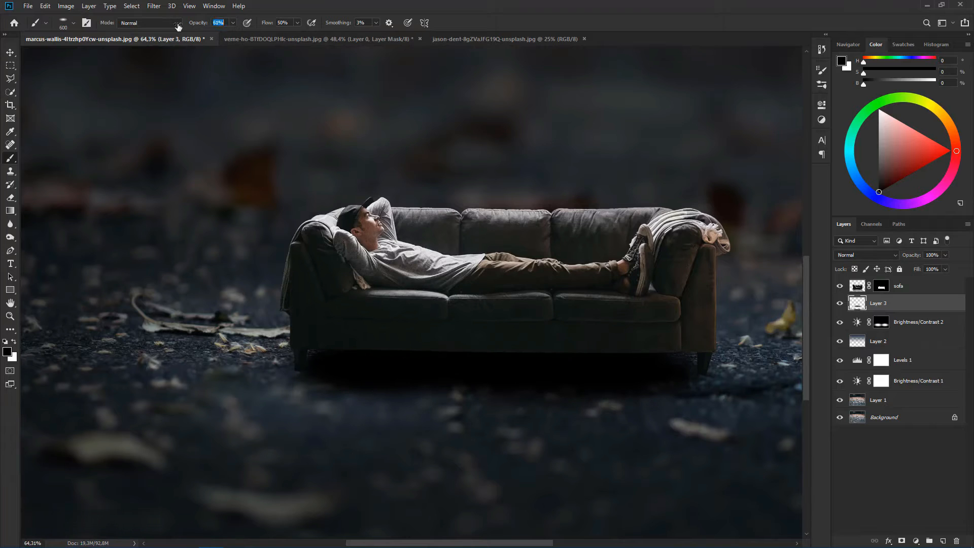
pyautogui.press('[')
pyautogui.press(']')
pyautogui.moveTo(301, 381)
pyautogui.mouseDown()
pyautogui.moveTo(352, 391)
pyautogui.moveTo(394, 382)
pyautogui.mouseUp()
pyautogui.moveTo(295, 400)
pyautogui.mouseDown()
pyautogui.moveTo(455, 405)
pyautogui.moveTo(355, 383)
pyautogui.moveTo(474, 389)
pyautogui.moveTo(496, 403)
pyautogui.moveTo(471, 405)
pyautogui.moveTo(614, 411)
pyautogui.moveTo(562, 401)
pyautogui.moveTo(681, 397)
pyautogui.moveTo(694, 413)
pyautogui.mouseUp()
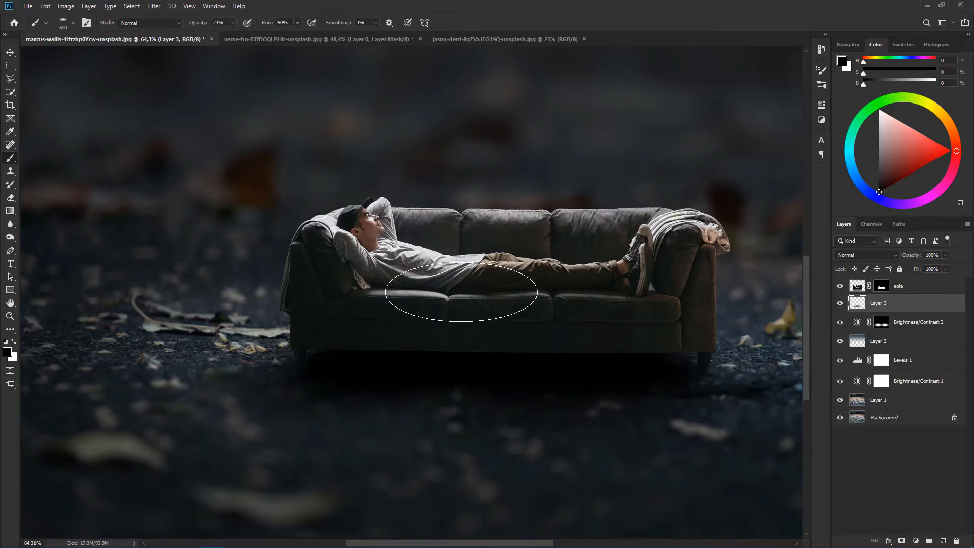
# Set the shadow layer's opacity to 94% and add soft shadow near the sofa's right leg with an 800 px brush.
pyautogui.scroll(-2, 457, 292)
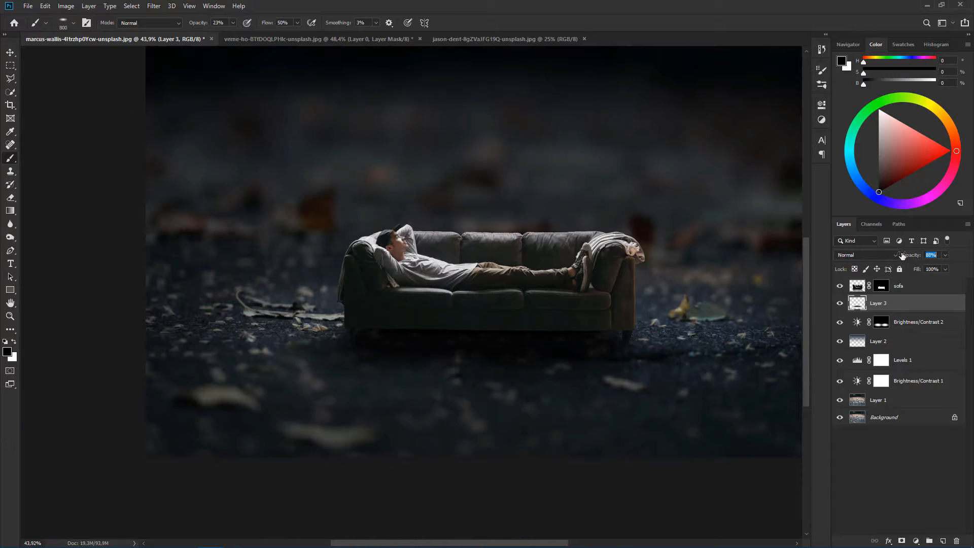
pyautogui.scroll(-7, 552, 260)
pyautogui.scroll(3, 558, 310)
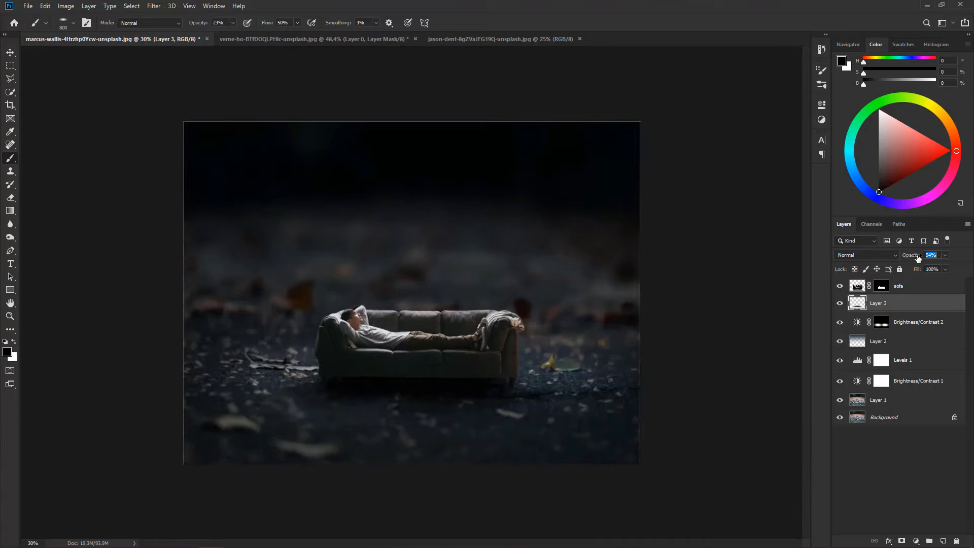
pyautogui.moveTo(509, 393)
pyautogui.mouseDown()
pyautogui.moveTo(484, 382)
pyautogui.moveTo(521, 399)
pyautogui.mouseUp()
pyautogui.scroll(-1, 508, 284)
pyautogui.scroll(3, 454, 340)
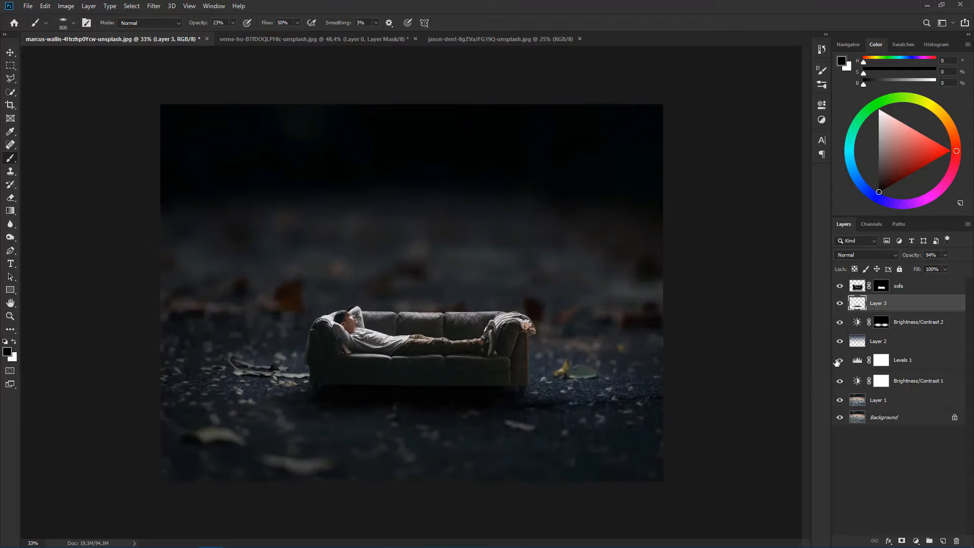
# Add a Color Balance adjustment clipped to the sofa layer, with midtones Cyan–Red at -6 and Yellow–Blue at +8.
pyautogui.click(918, 290)
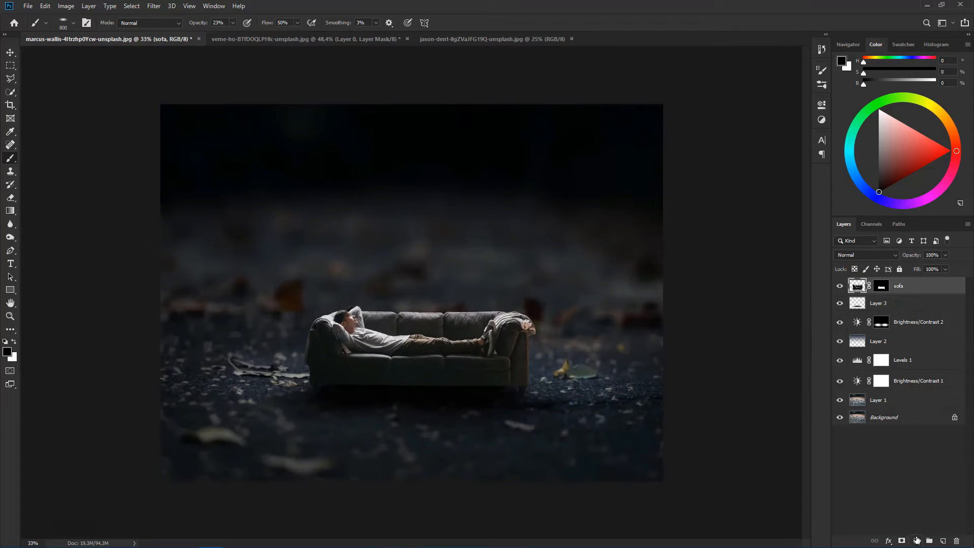
pyautogui.click(917, 540)
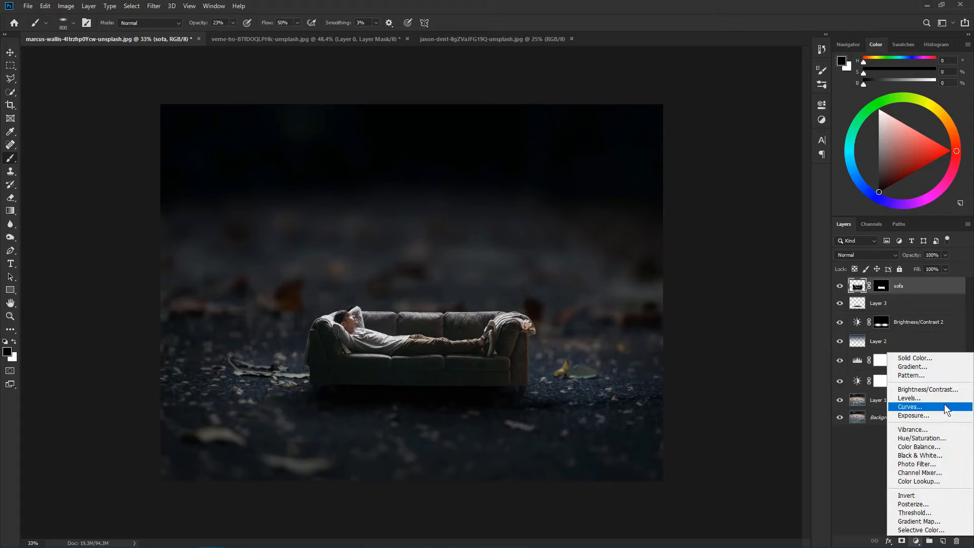
pyautogui.click(936, 446)
pyautogui.click(731, 273)
pyautogui.moveTo(718, 190); pyautogui.dragTo(721, 190)
pyautogui.moveTo(732, 157); pyautogui.dragTo(716, 157)
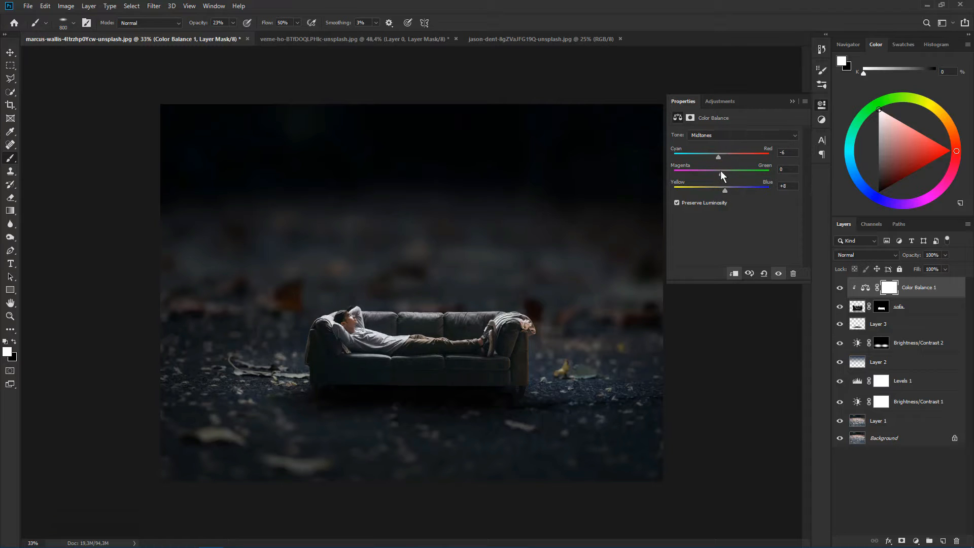
pyautogui.click(792, 102)
pyautogui.scroll(-2, 487, 215)
pyautogui.scroll(1, 474, 220)
pyautogui.scroll(1, 423, 310)
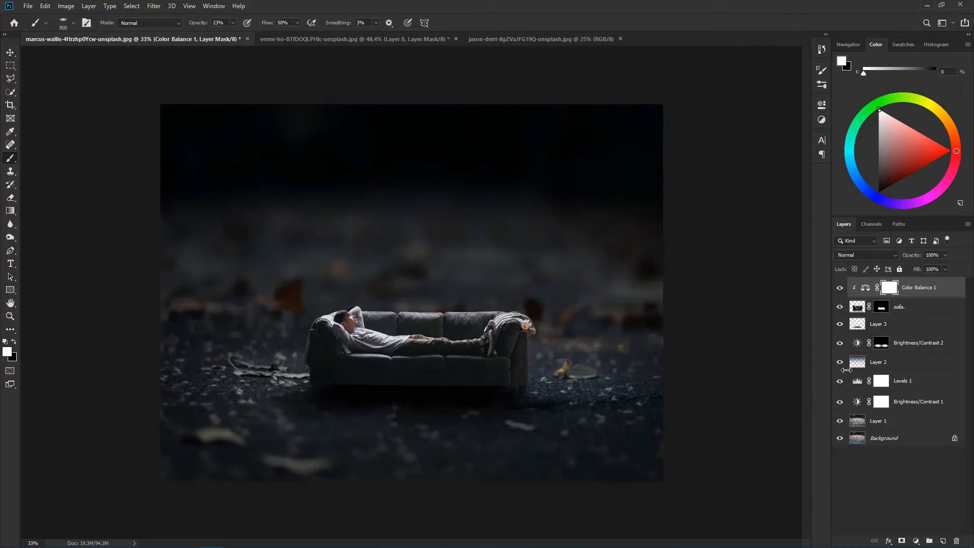
# Soften the shadow on Layer 3 around the sofa's right leg with the black brush at 9% opacity.
pyautogui.click(904, 328)
pyautogui.moveTo(202, 24); pyautogui.dragTo(195, 24)
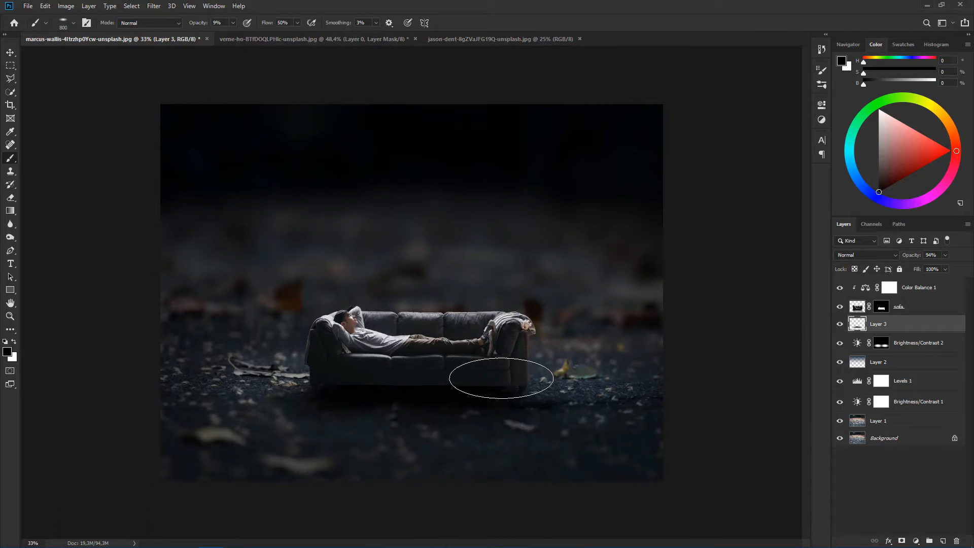
pyautogui.scroll(-1, 512, 305)
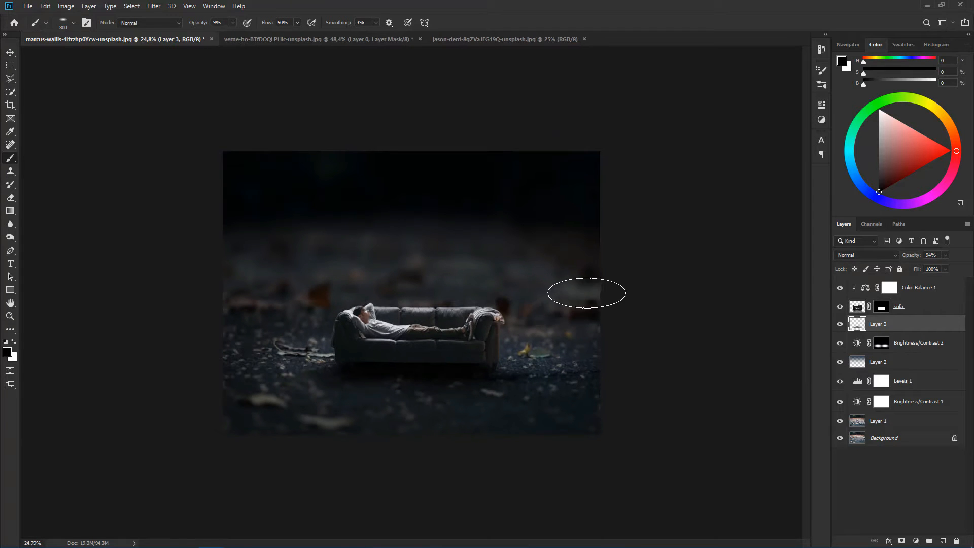
pyautogui.scroll(1, 479, 327)
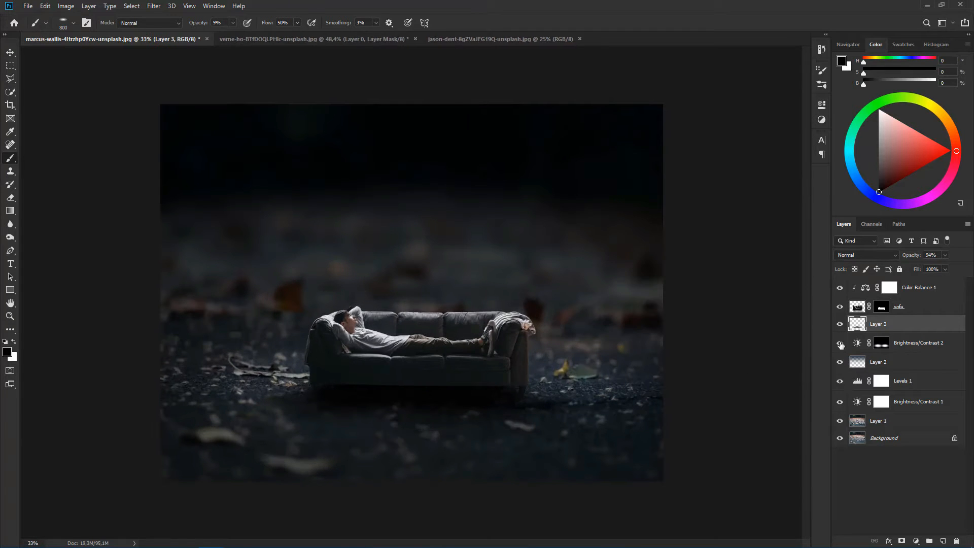
# Paint white on the Brightness/Contrast 2 mask over the ground in front of the sofa with an 1100 px brush.
pyautogui.click(839, 344)
pyautogui.click(839, 344)
pyautogui.click(881, 343)
pyautogui.press('x')
pyautogui.scroll(1, 411, 295)
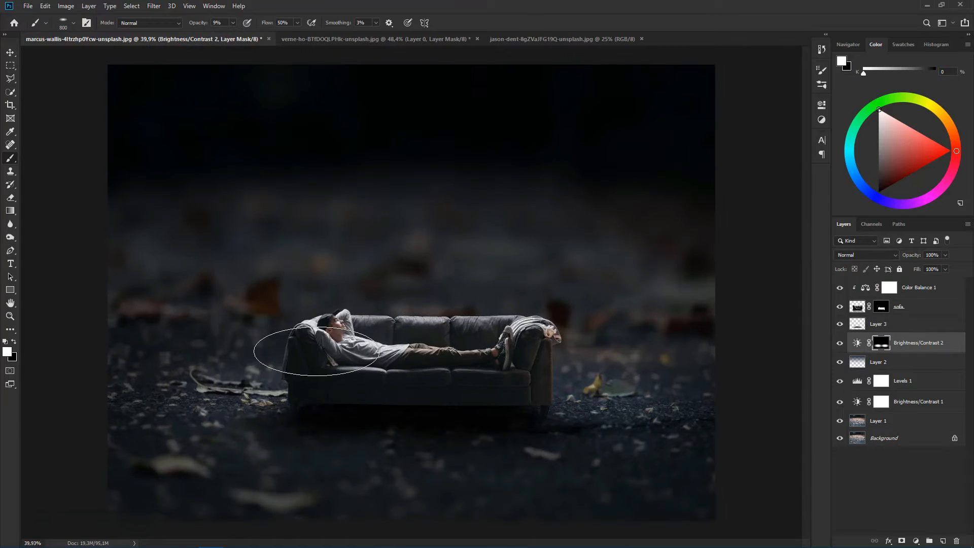
pyautogui.press(']')
pyautogui.press(']')
pyautogui.press(']')
pyautogui.moveTo(395, 449)
pyautogui.mouseDown()
pyautogui.moveTo(372, 442)
pyautogui.moveTo(443, 447)
pyautogui.moveTo(395, 451)
pyautogui.mouseUp()
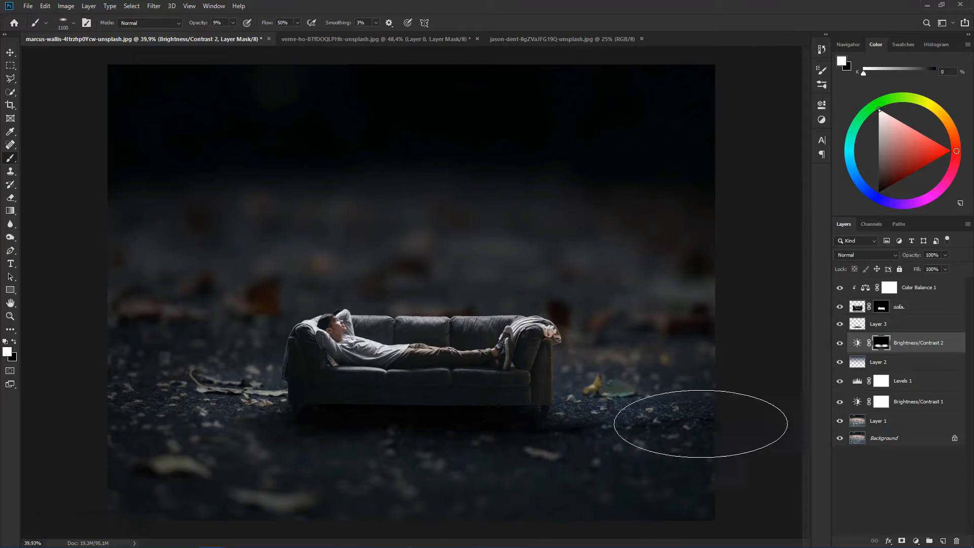
# Add a new layer above Layer 3, brush soft white over the ground before the sofa, and set it to Overlay.
pyautogui.click(913, 325)
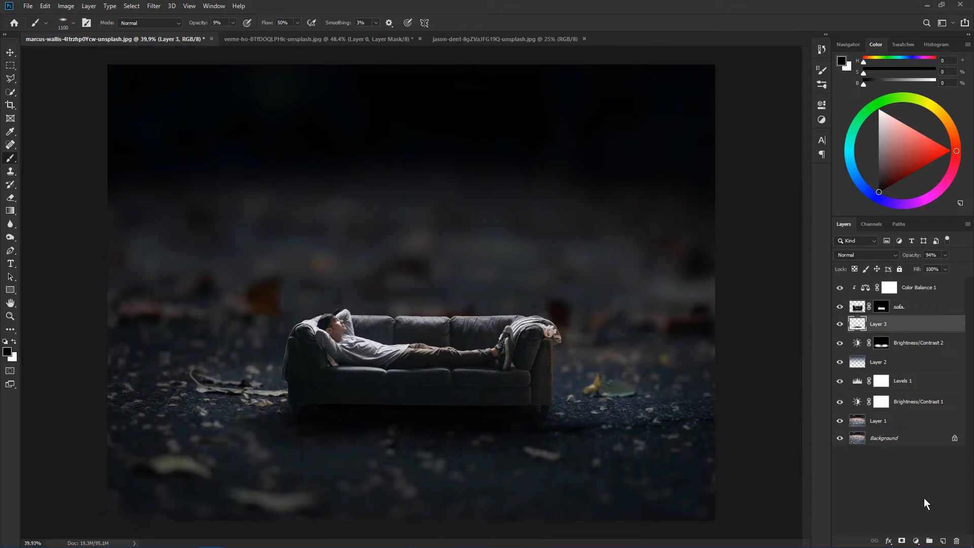
pyautogui.click(942, 541)
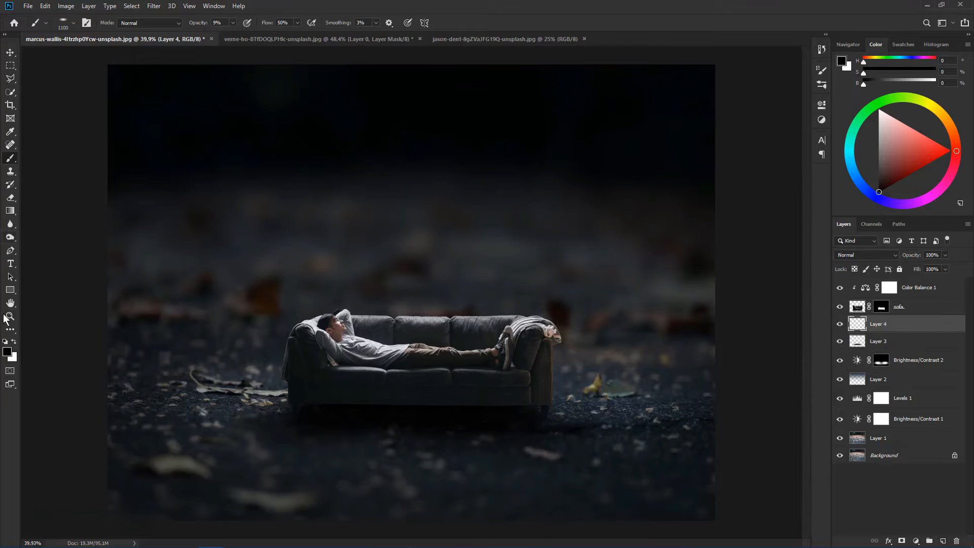
pyautogui.click(14, 342)
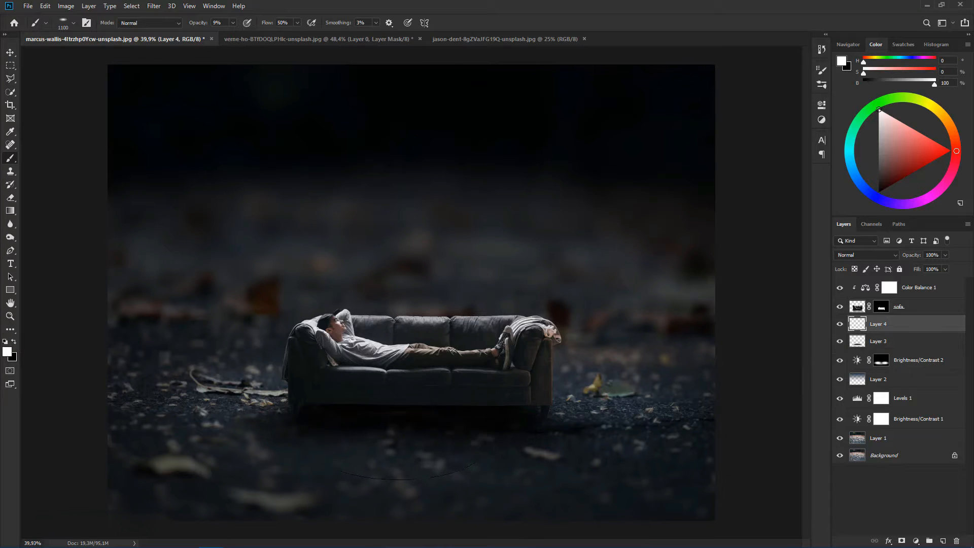
pyautogui.moveTo(410, 445); pyautogui.dragTo(599, 446)
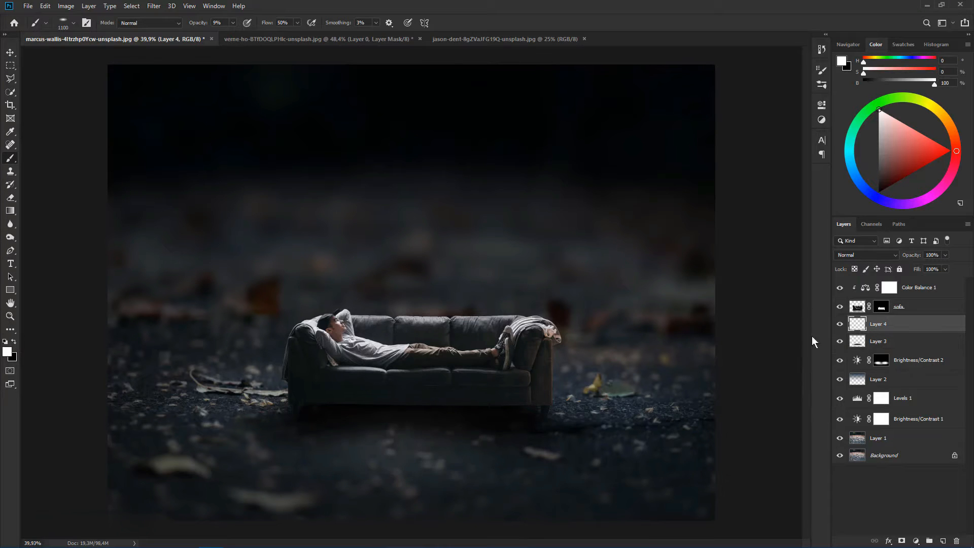
pyautogui.click(880, 253)
pyautogui.click(860, 381)
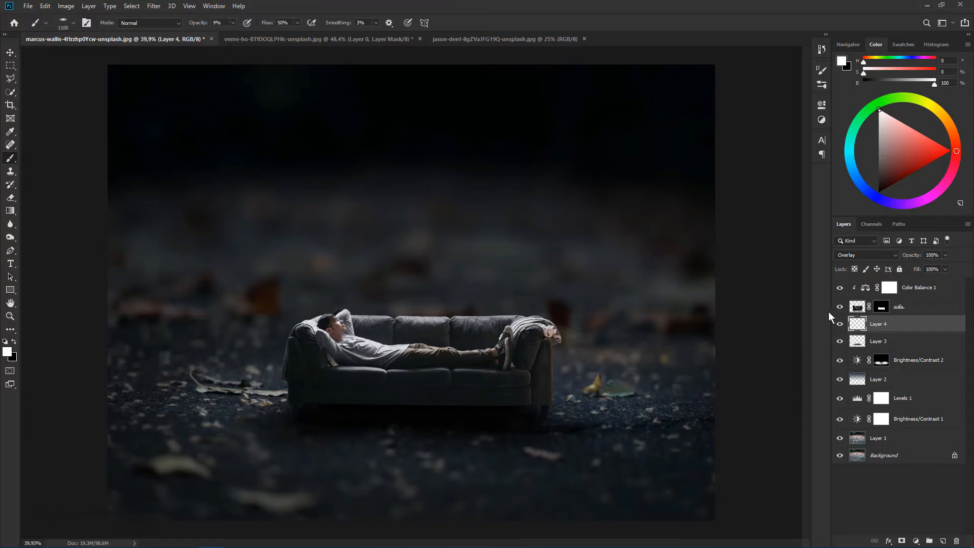
pyautogui.scroll(-3, 606, 325)
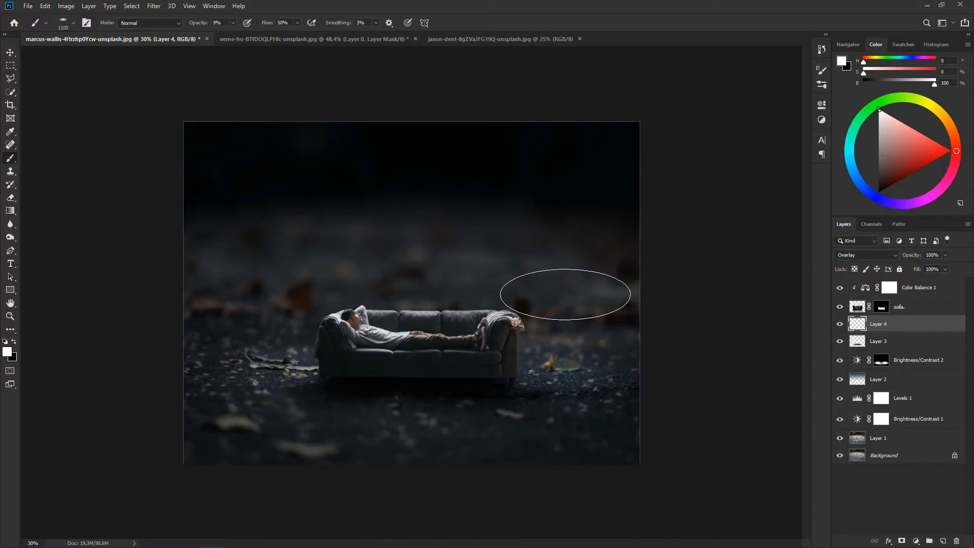
pyautogui.scroll(3, 523, 279)
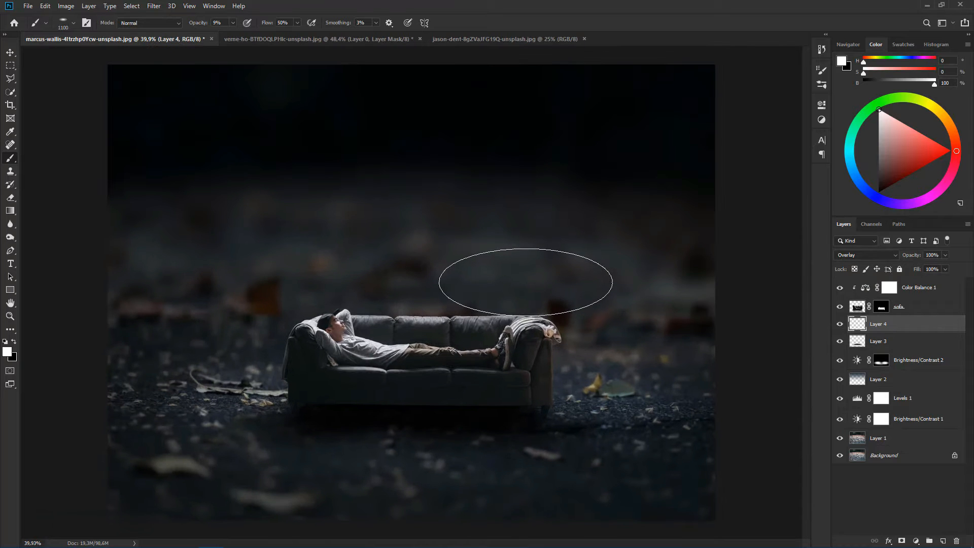
pyautogui.scroll(-1, 501, 279)
# Select the lower part of the bokeh lights photo with the Rectangular Marquee and bring it into mini.psd as a new layer.
pyautogui.click(932, 294)
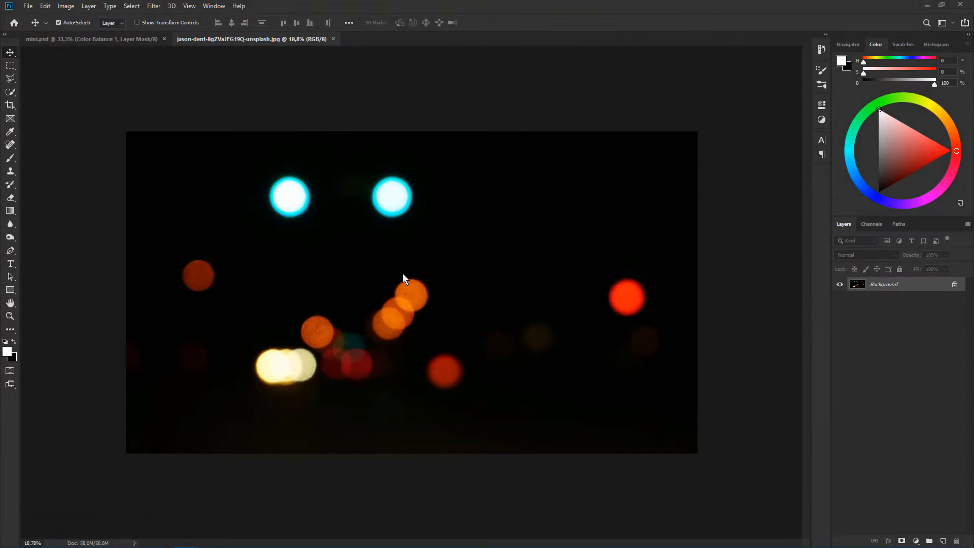
pyautogui.rightClick(10, 66)
pyautogui.click(51, 68)
pyautogui.moveTo(126, 238); pyautogui.dragTo(748, 441)
pyautogui.hotkey('ctrl', ';')
pyautogui.press('v')
pyautogui.moveTo(344, 303); pyautogui.dragTo(491, 234)
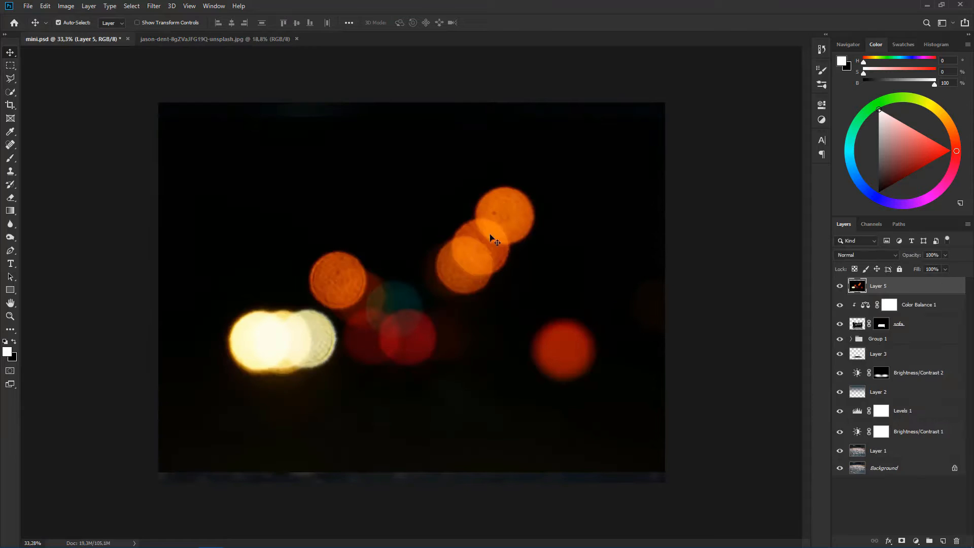
# Place the bokeh layer below Brightness/Contrast 2 and scale it down to span the dark upper part of the scene.
pyautogui.moveTo(885, 287); pyautogui.dragTo(899, 383)
pyautogui.hotkey('ctrl', 't')
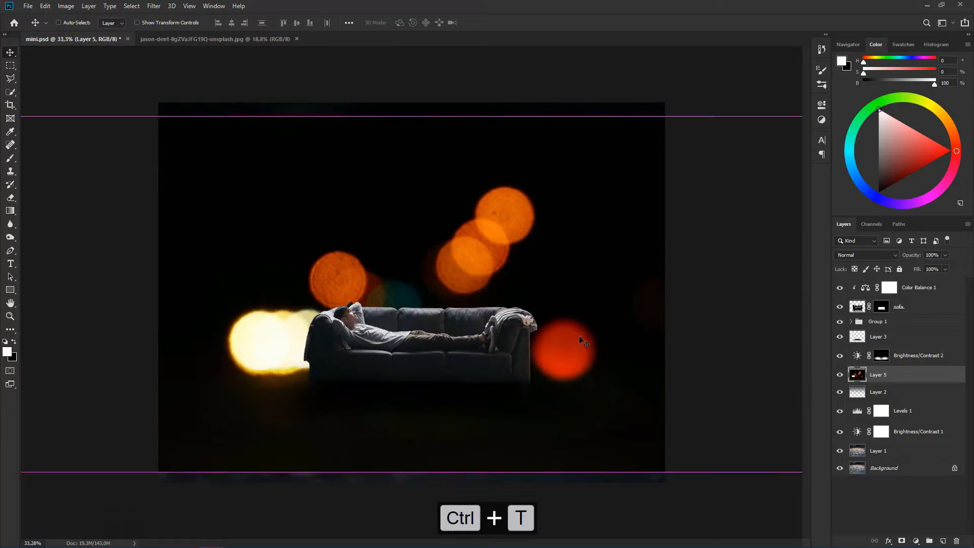
pyautogui.keyDown('alt'); pyautogui.scroll(-3, 705, 415); pyautogui.keyUp('alt')
pyautogui.moveTo(720, 385); pyautogui.dragTo(474, 236)
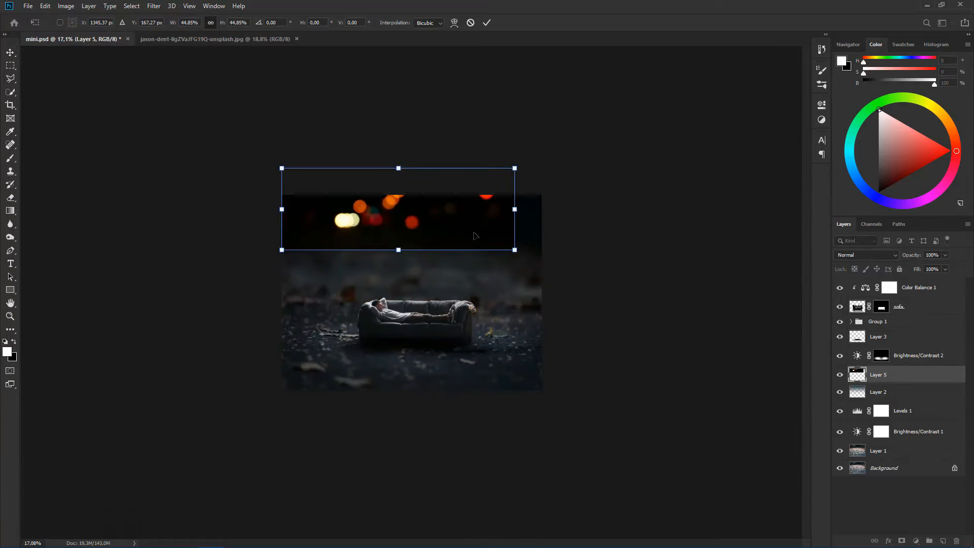
pyautogui.keyDown('alt'); pyautogui.scroll(3, 474, 236); pyautogui.keyUp('alt')
pyautogui.moveTo(577, 225); pyautogui.dragTo(630, 264)
pyautogui.moveTo(550, 212); pyautogui.dragTo(582, 243)
pyautogui.press('Return')
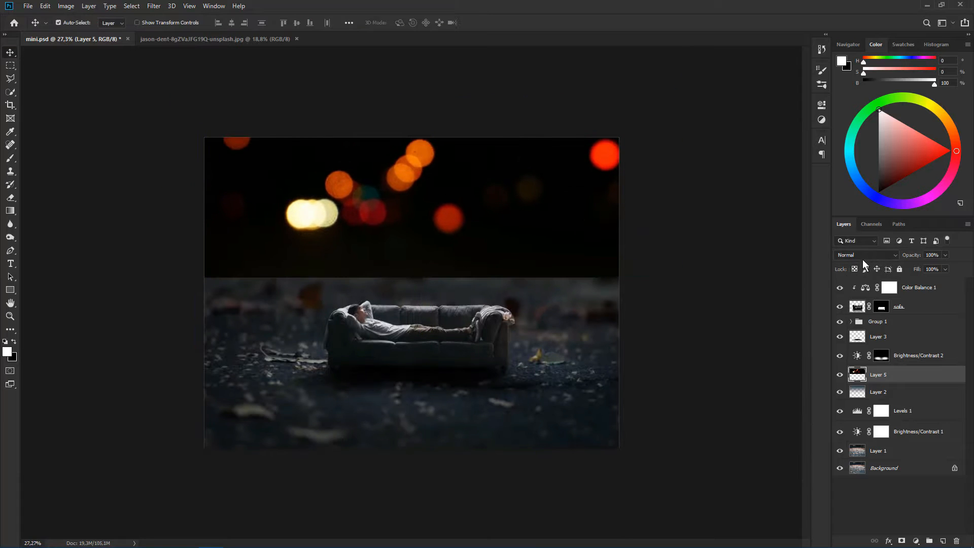
# Blend the bokeh layer with Screen and darken it using Levels with midtones 0.57 and a reduced output white level.
pyautogui.click(861, 256)
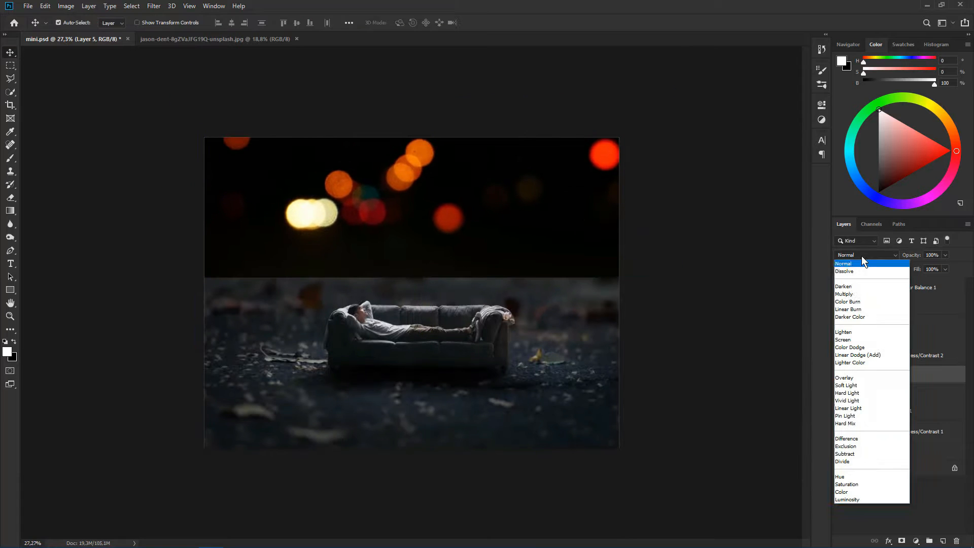
pyautogui.click(856, 340)
pyautogui.hotkey('ctrl', 'l')
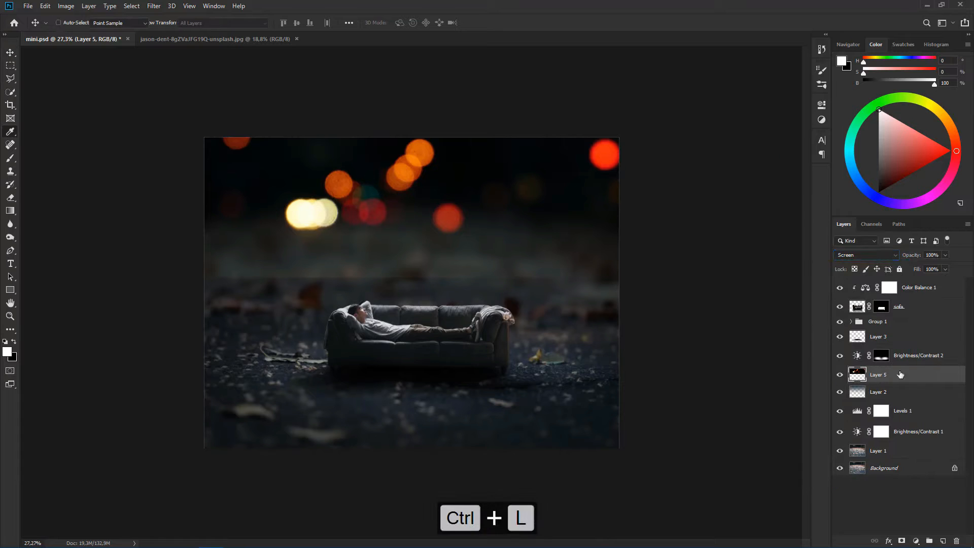
pyautogui.moveTo(641, 269); pyautogui.dragTo(662, 266)
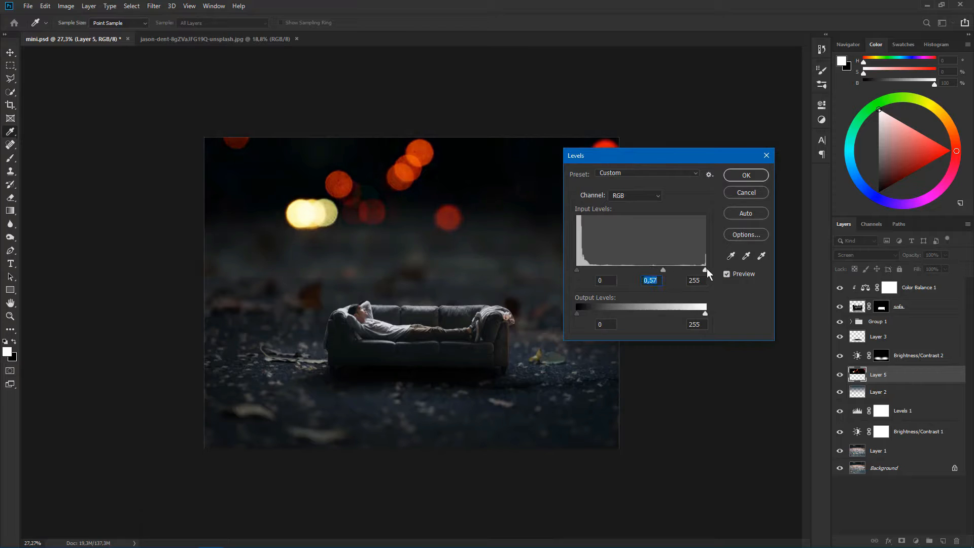
pyautogui.moveTo(705, 312); pyautogui.dragTo(661, 313)
pyautogui.click(744, 174)
pyautogui.press('v')
pyautogui.hotkey('ctrl', '0')
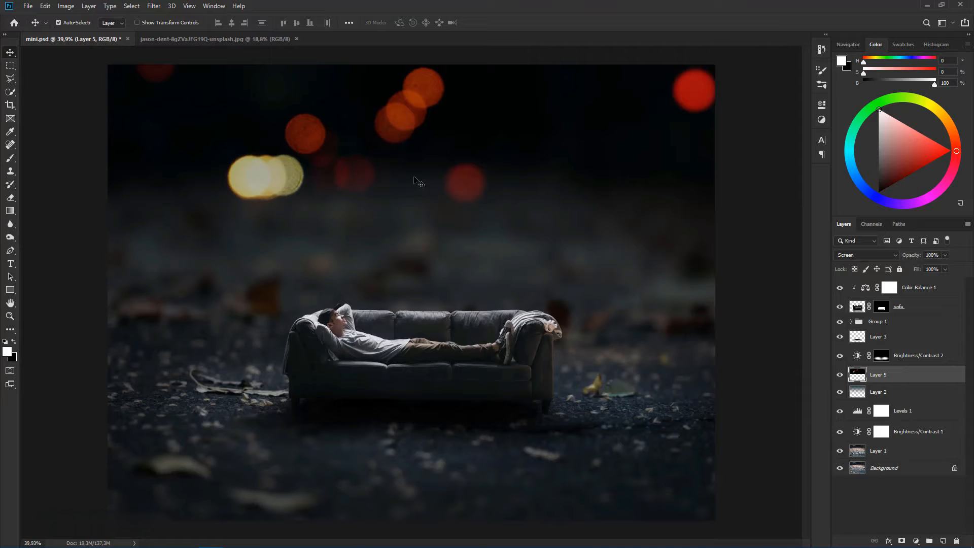
# Shift the bokeh layer's colours with Hue/Saturation, using Hue +37 and Saturation -54.
pyautogui.hotkey('ctrl', 'u')
pyautogui.moveTo(806, 248); pyautogui.dragTo(604, 145)
pyautogui.moveTo(603, 222); pyautogui.dragTo(584, 247)
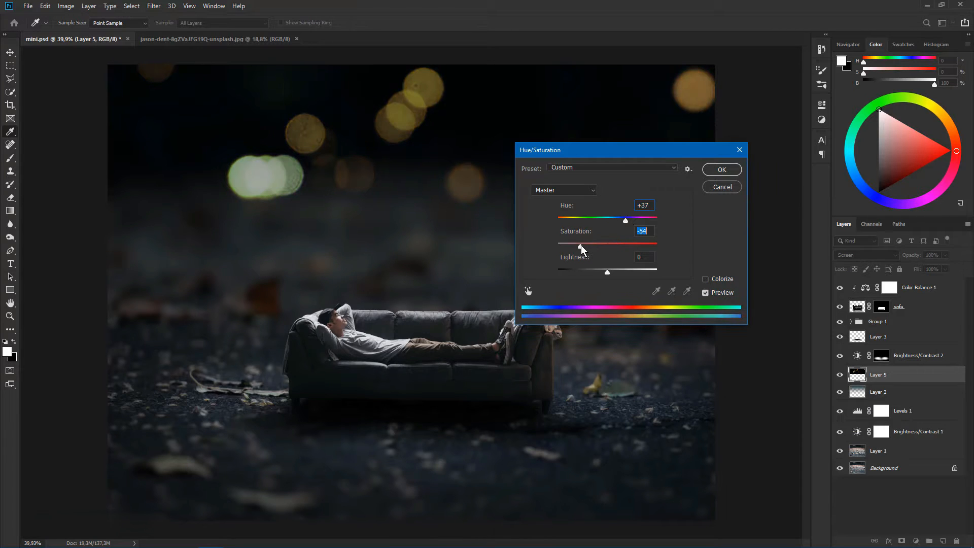
pyautogui.click(724, 171)
pyautogui.scroll(-2, 477, 197)
pyautogui.scroll(1, 432, 193)
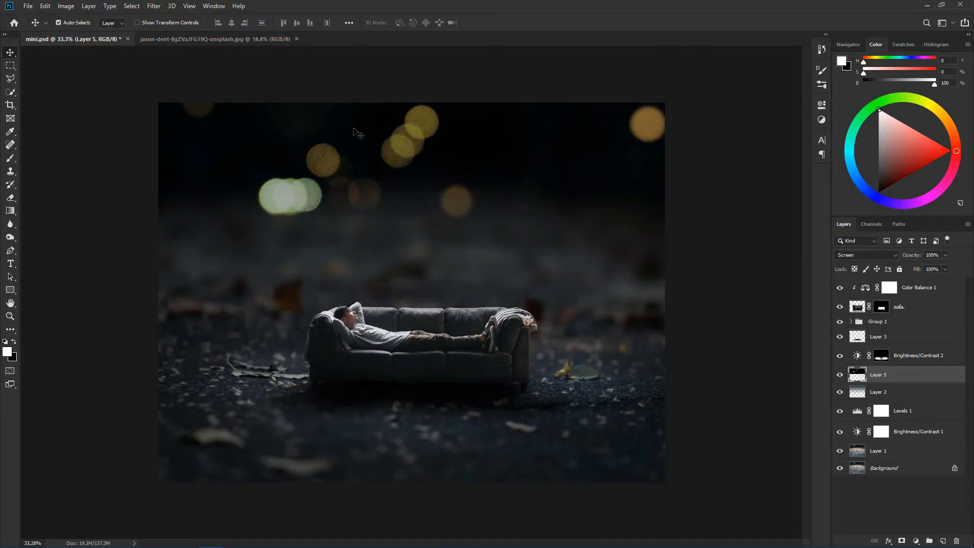
# Apply a 22 px Field Blur to the bokeh layer.
pyautogui.click(153, 6)
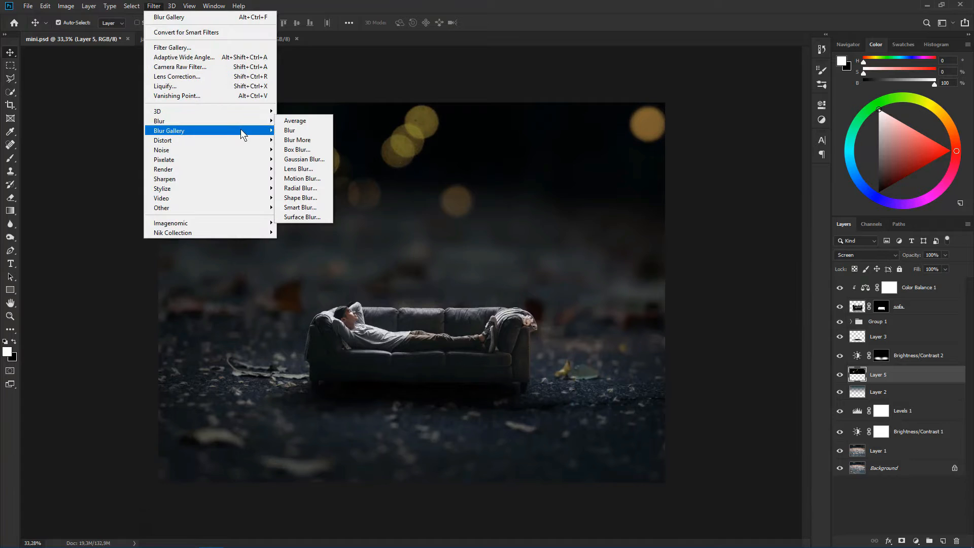
pyautogui.moveTo(242, 131)
pyautogui.click(305, 130)
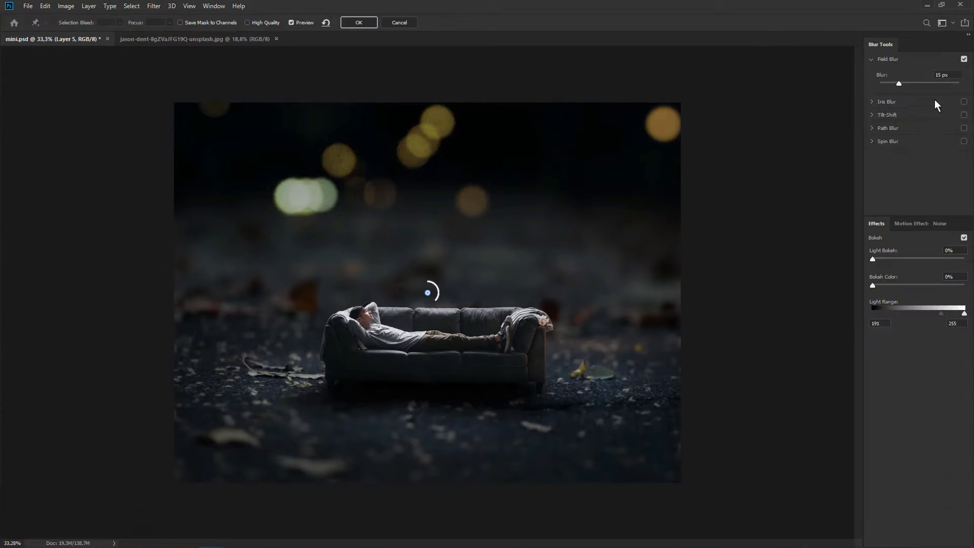
pyautogui.moveTo(896, 82); pyautogui.dragTo(899, 83)
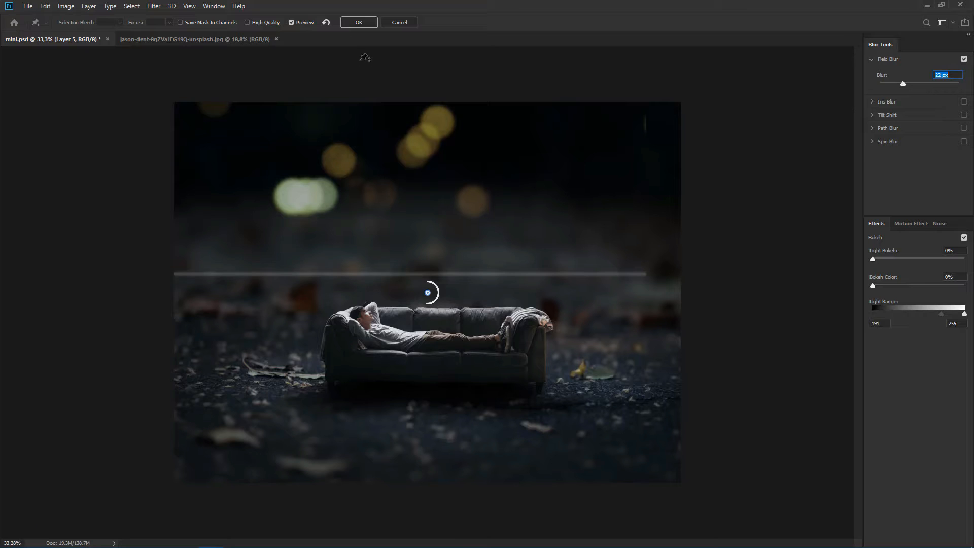
pyautogui.click(362, 25)
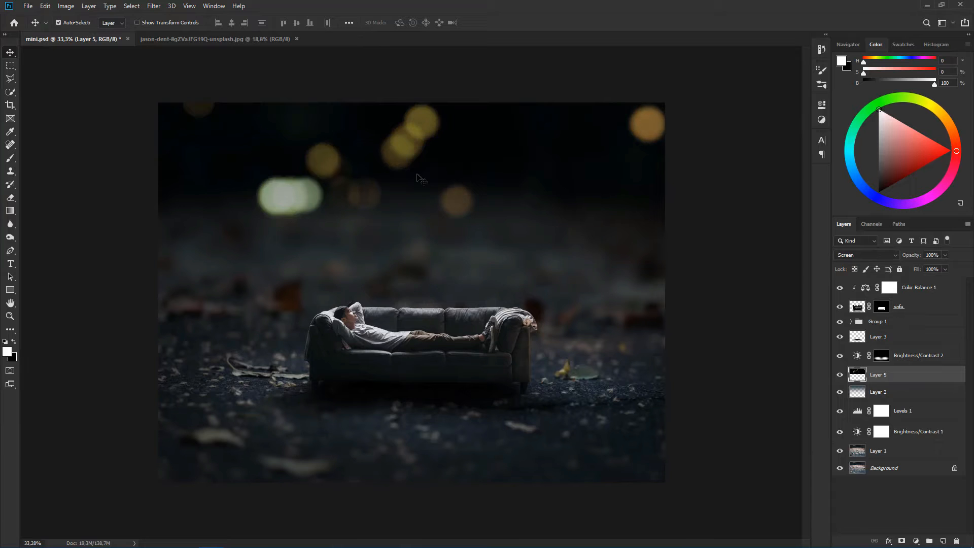
# Nudge the bokeh layer slightly up and left, and set its opacity to 65%.
pyautogui.hotkey('ctrl', 't')
pyautogui.moveTo(395, 196)
pyautogui.mouseDown()
pyautogui.moveTo(387, 178)
pyautogui.moveTo(390, 188)
pyautogui.mouseUp()
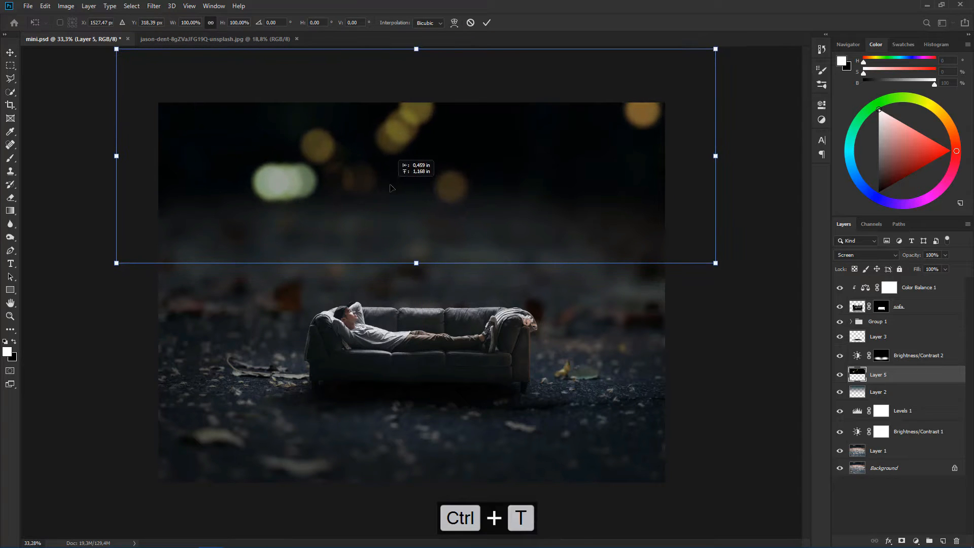
pyautogui.press('Return')
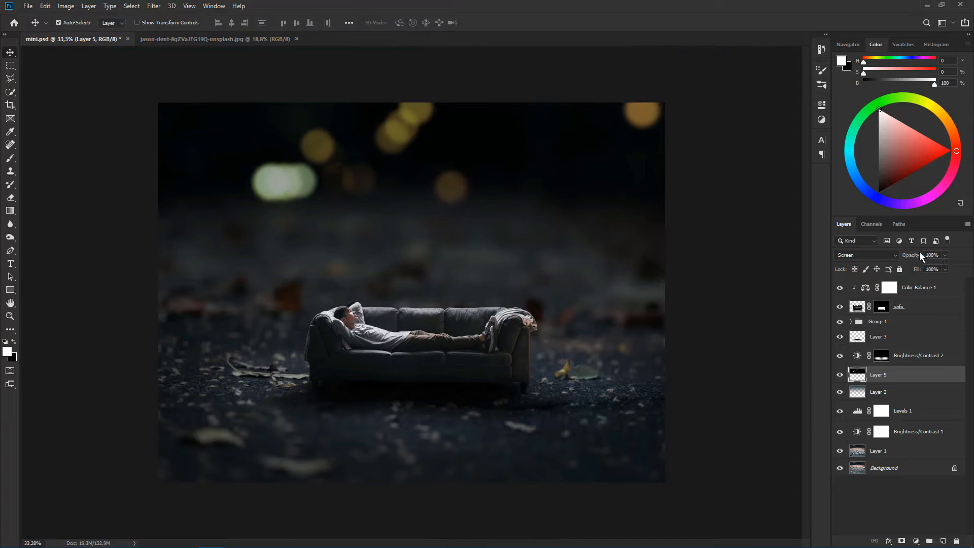
pyautogui.moveTo(913, 256); pyautogui.dragTo(894, 257)
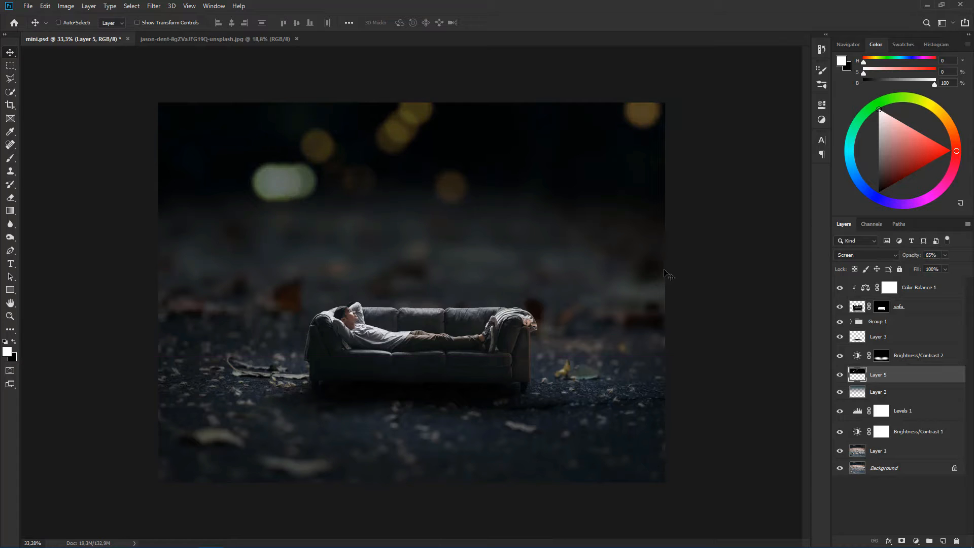
# Duplicate the bokeh layer, flip the copy horizontally and vertically, and move it to the scene's upper right.
pyautogui.hotkey('ctrl', 'j')
pyautogui.hotkey('ctrl', 't')
pyautogui.moveTo(748, 255); pyautogui.dragTo(265, 83)
pyautogui.moveTo(562, 223); pyautogui.dragTo(746, 202)
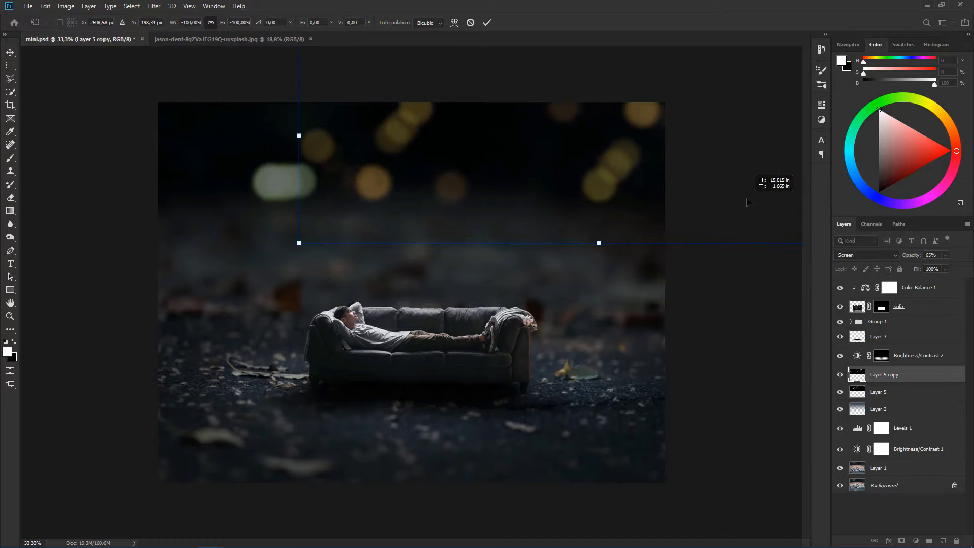
pyautogui.press('Return')
pyautogui.hotkey('ctrl', '-')
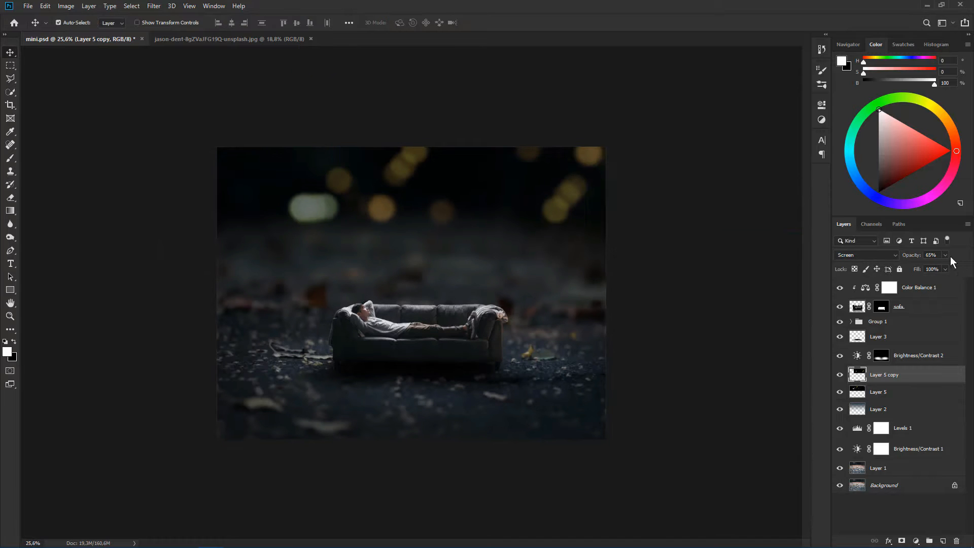
# Set the flipped bokeh copy's opacity to 16% and make Color Balance 1 the active layer.
pyautogui.moveTo(915, 259); pyautogui.dragTo(890, 258)
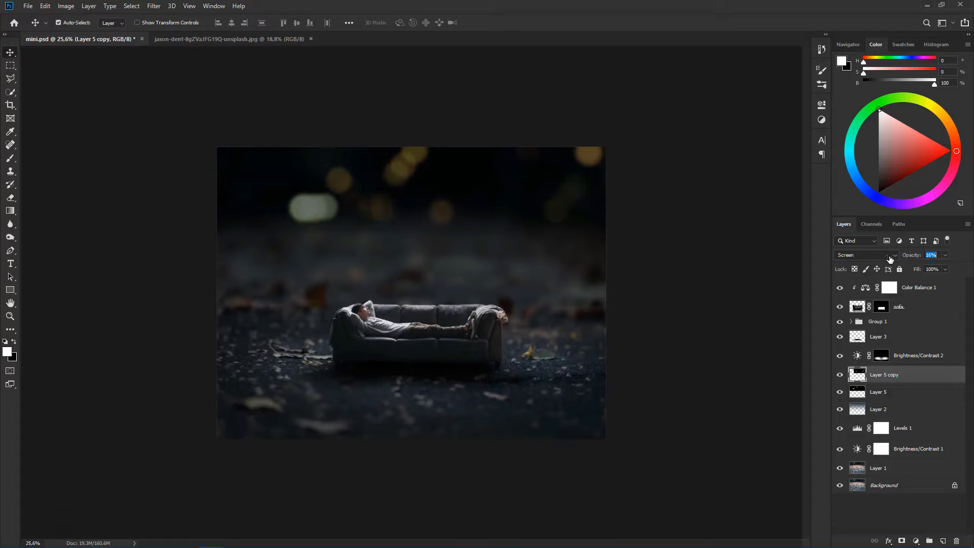
pyautogui.hotkey('ctrl', '+')
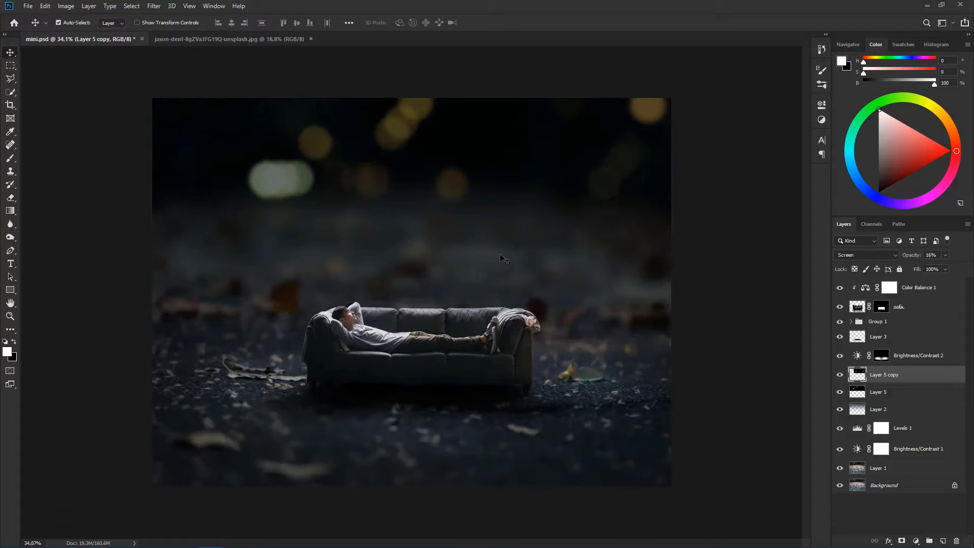
pyautogui.click(913, 286)
pyautogui.hotkey('ctrl', '-')
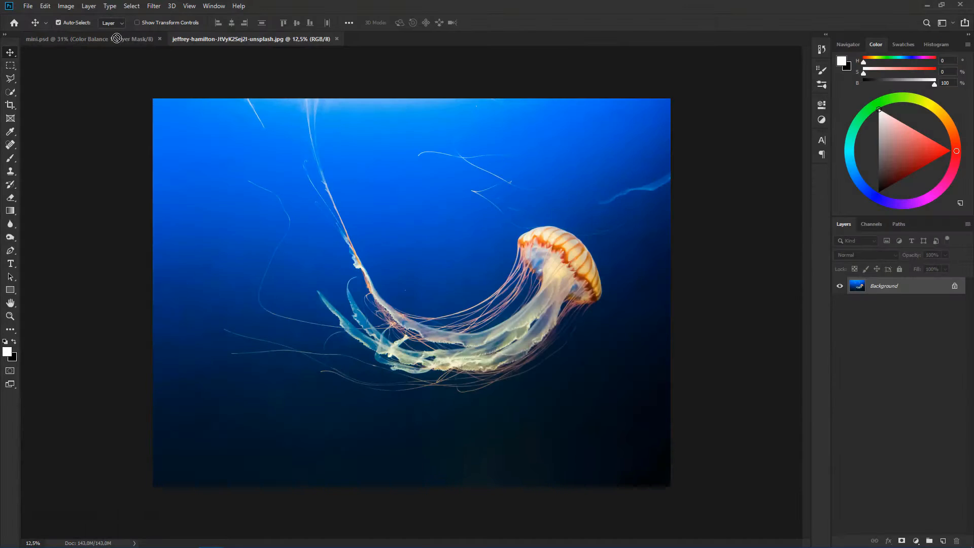
# Bring the jellyfish image into mini.psd as a new layer, scale it to about 20%, and flip it horizontally.
pyautogui.moveTo(116, 38); pyautogui.dragTo(442, 294)
pyautogui.hotkey('ctrl', 't')
pyautogui.scroll(-5, 402, 279)
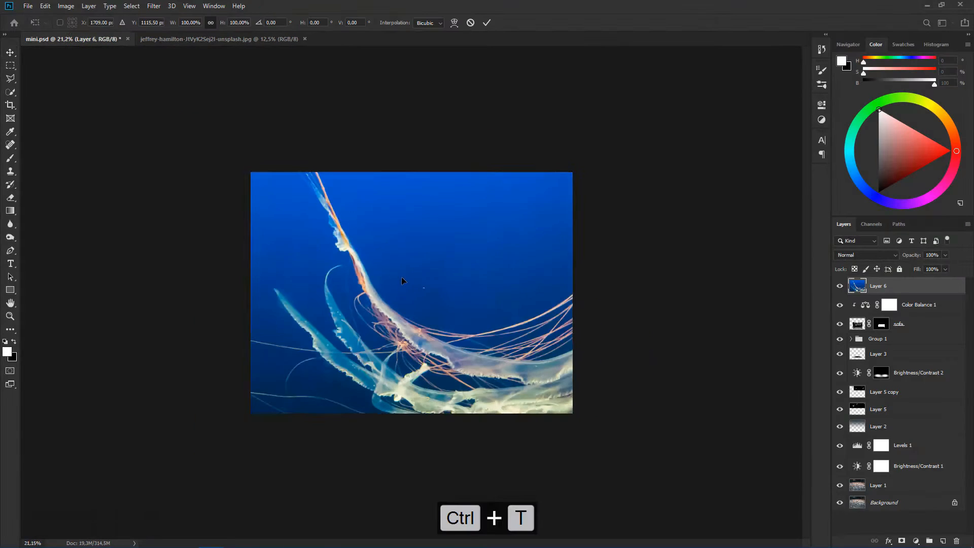
pyautogui.moveTo(648, 123); pyautogui.dragTo(463, 256)
pyautogui.scroll(3, 453, 272)
pyautogui.rightClick(453, 272)
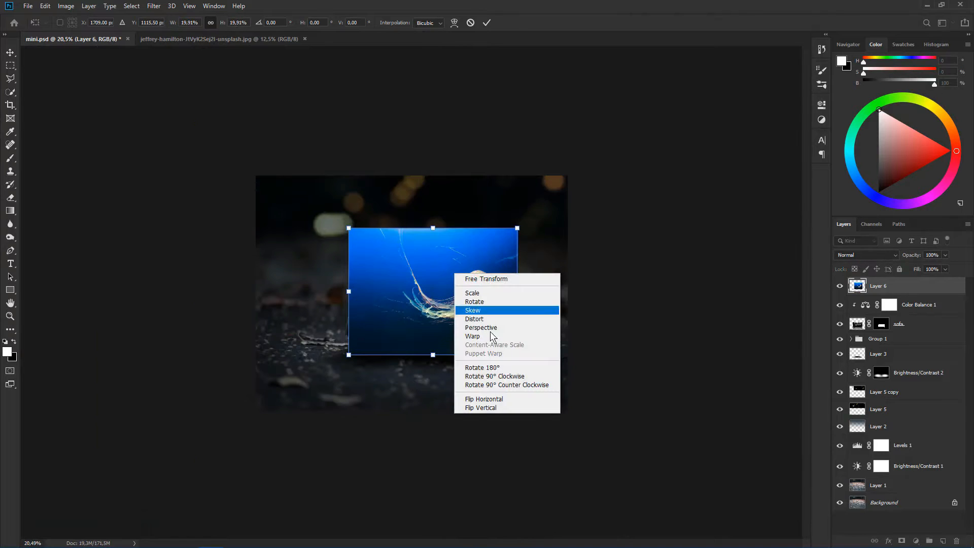
pyautogui.click(497, 400)
# Rotate the jellyfish layer to about -32°, scale it to about 21.6%, and place it over the sofa.
pyautogui.scroll(2, 541, 382)
pyautogui.moveTo(541, 382); pyautogui.dragTo(576, 284)
pyautogui.moveTo(481, 306); pyautogui.dragTo(486, 221)
pyautogui.moveTo(586, 210); pyautogui.dragTo(586, 242)
pyautogui.moveTo(522, 213); pyautogui.dragTo(529, 230)
pyautogui.moveTo(591, 236); pyautogui.dragTo(557, 235)
pyautogui.moveTo(498, 211); pyautogui.dragTo(473, 260)
pyautogui.press('Return')
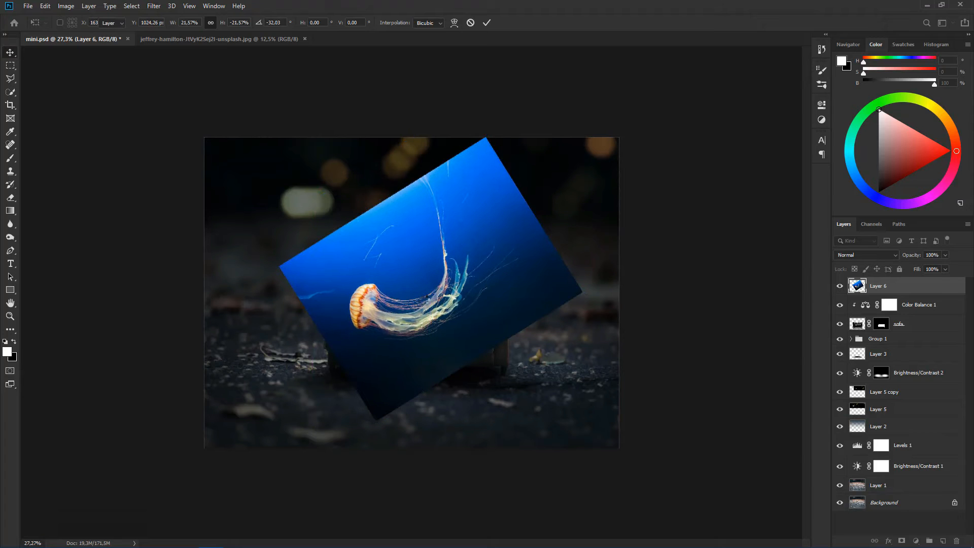
# Apply Hue/Saturation to the jellyfish layer's Blues with Saturation -100 and Lightness -100.
pyautogui.scroll(3, 429, 300)
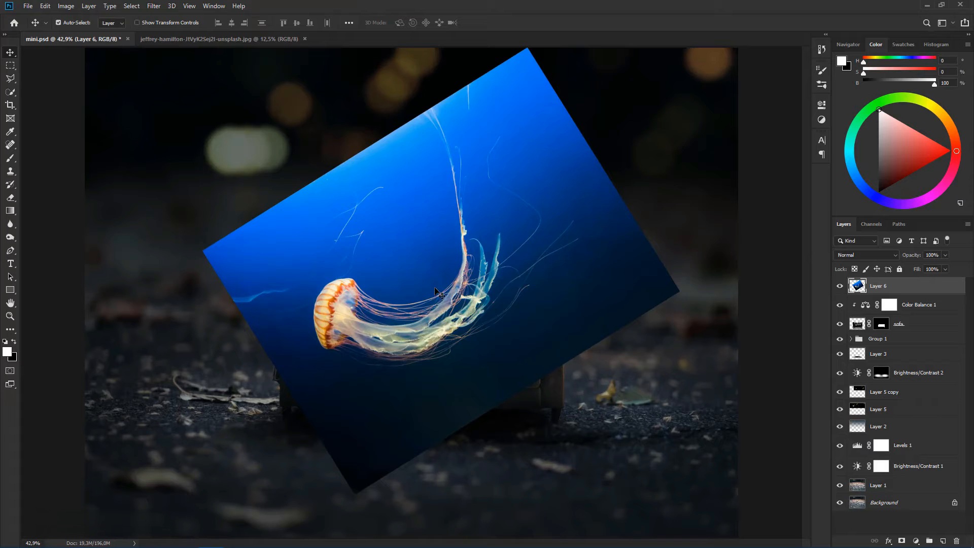
pyautogui.hotkey('ctrl', 'u')
pyautogui.click(574, 192)
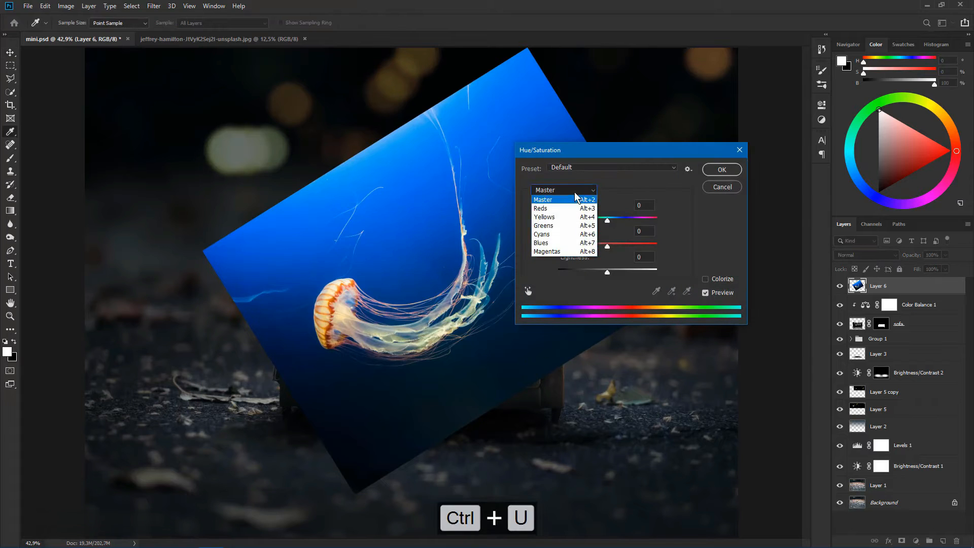
pyautogui.click(564, 247)
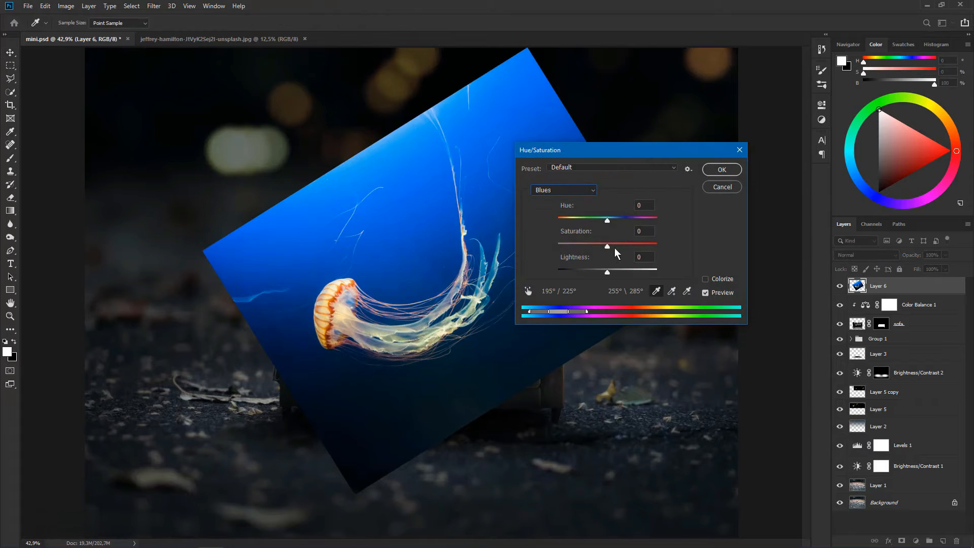
pyautogui.moveTo(562, 245); pyautogui.dragTo(536, 246)
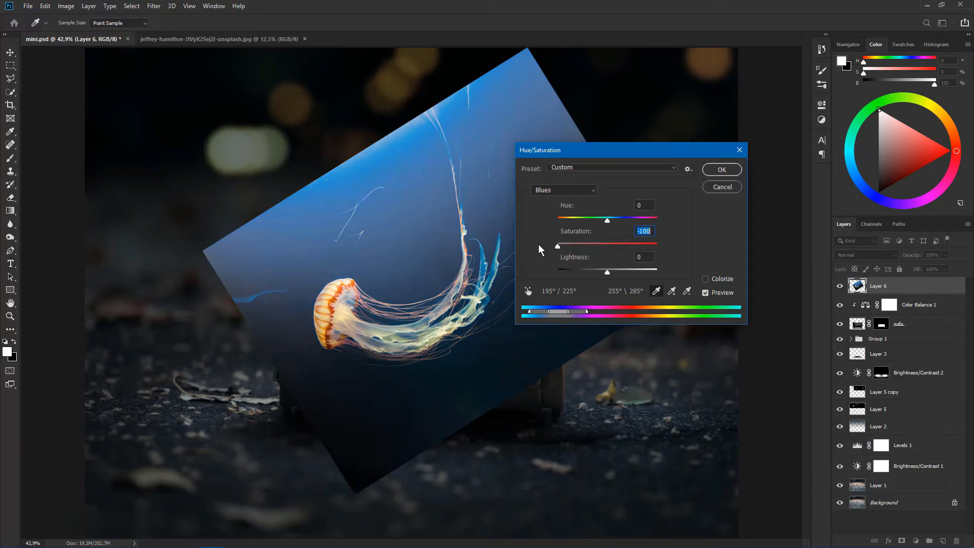
pyautogui.moveTo(605, 271); pyautogui.dragTo(555, 267)
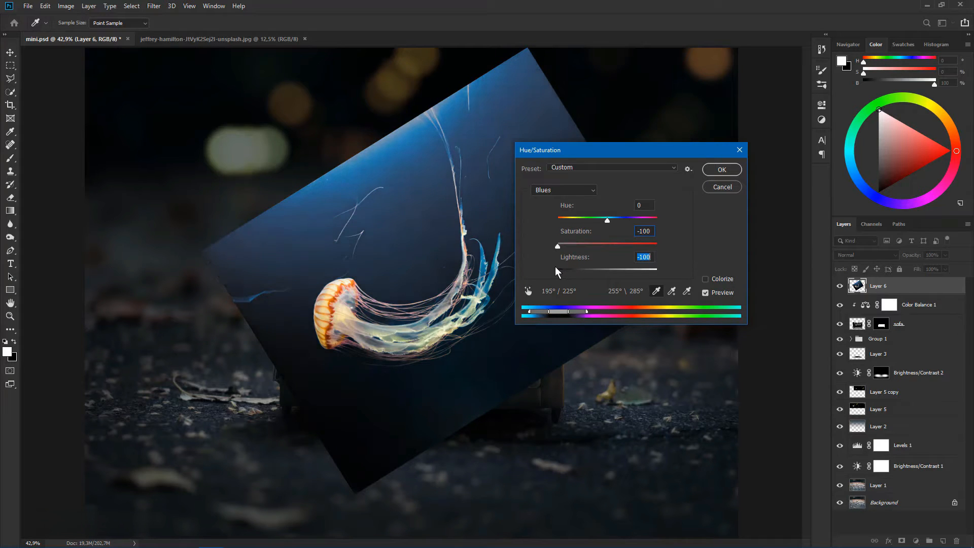
pyautogui.click(735, 172)
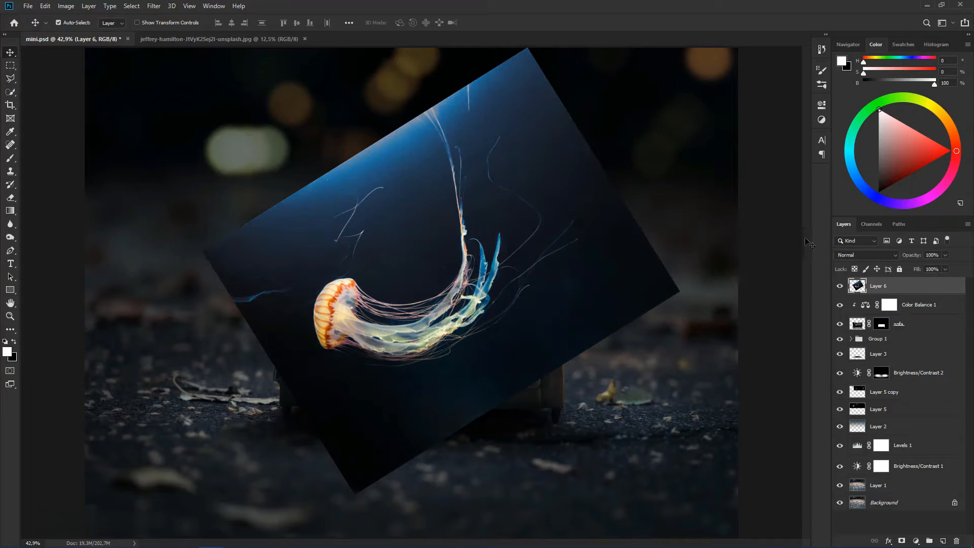
# Set the jellyfish layer to Screen blending and apply Levels with midtones about 0.46 and white input 227.
pyautogui.click(850, 253)
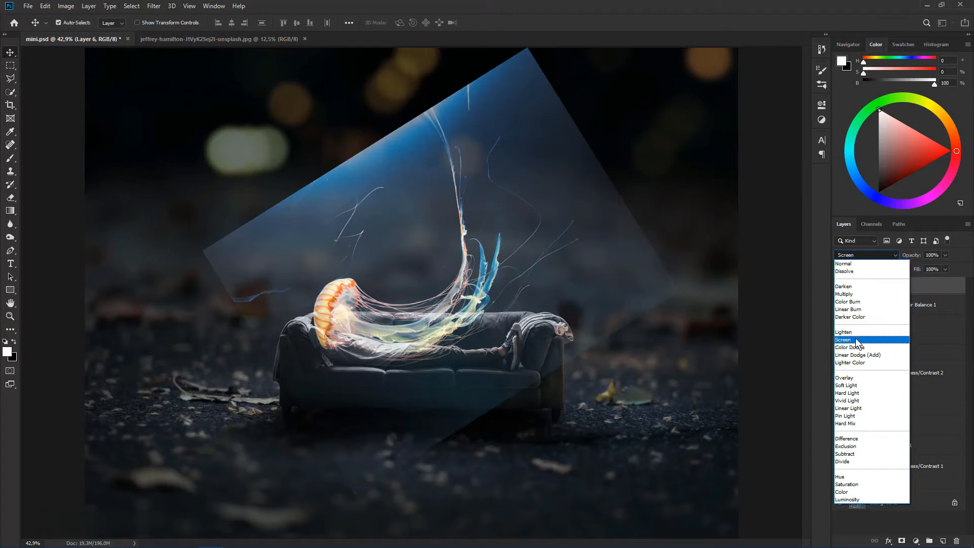
pyautogui.click(857, 340)
pyautogui.hotkey('ctrl', 'l')
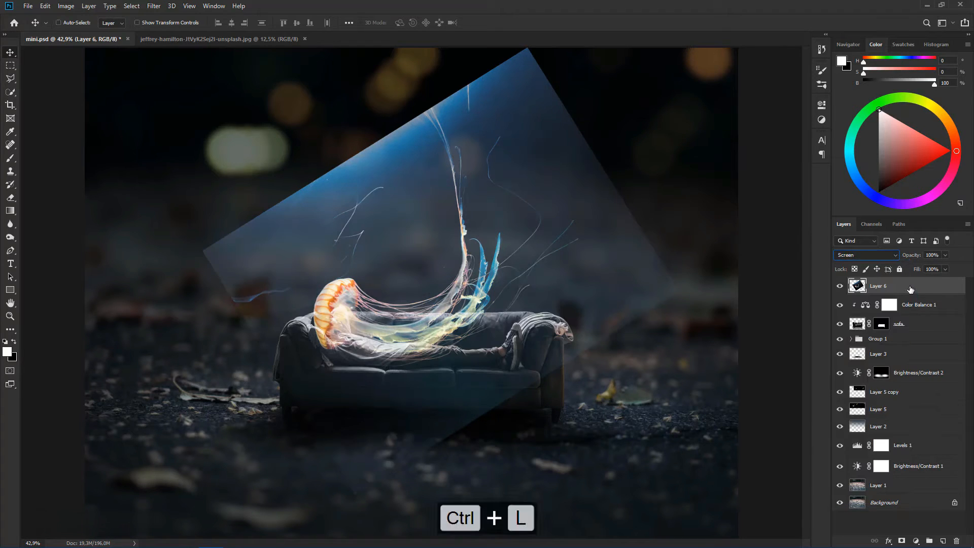
pyautogui.moveTo(646, 269); pyautogui.dragTo(690, 269)
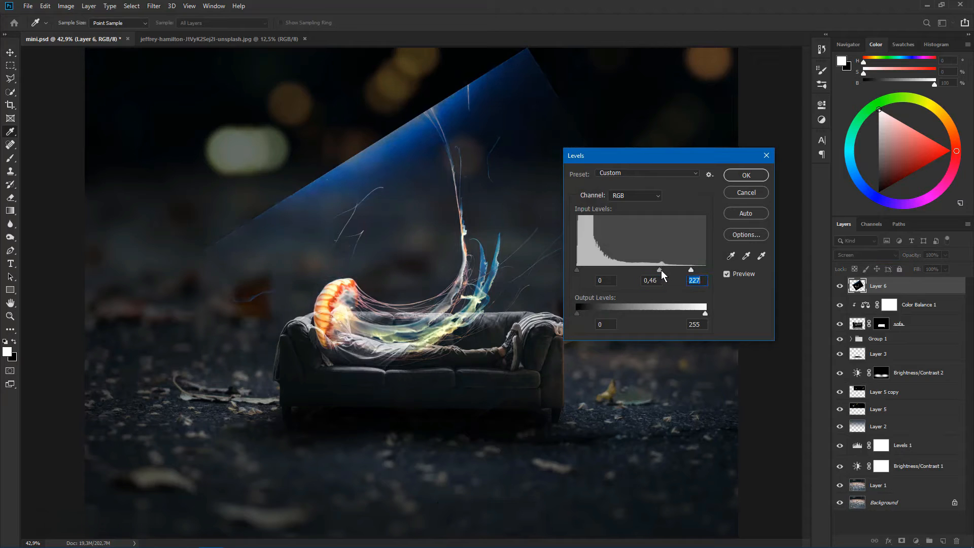
pyautogui.click(744, 178)
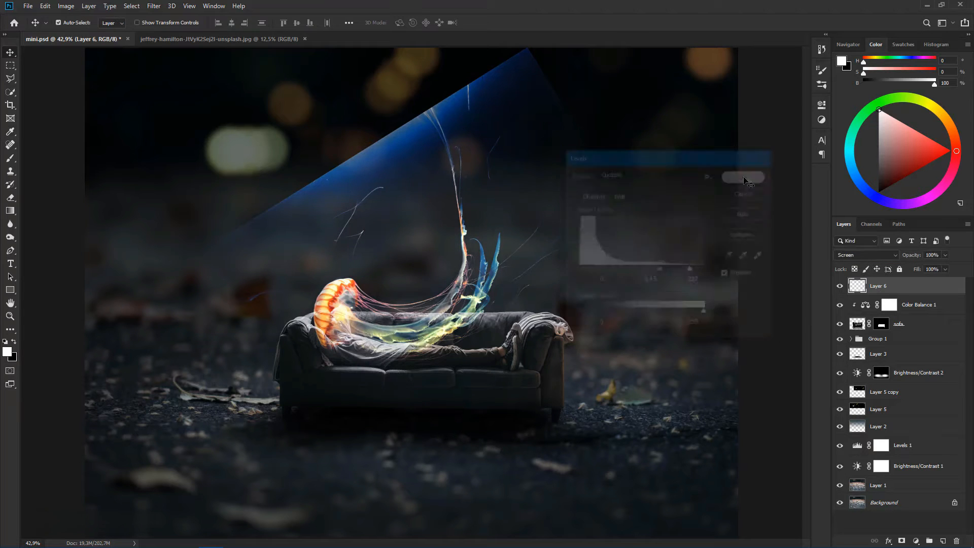
# Transform the jellyfish layer so it floats above the sofa, rotated about -3.5°.
pyautogui.scroll(-3, 744, 178)
pyautogui.hotkey('ctrl', 't')
pyautogui.moveTo(487, 304); pyautogui.dragTo(504, 201)
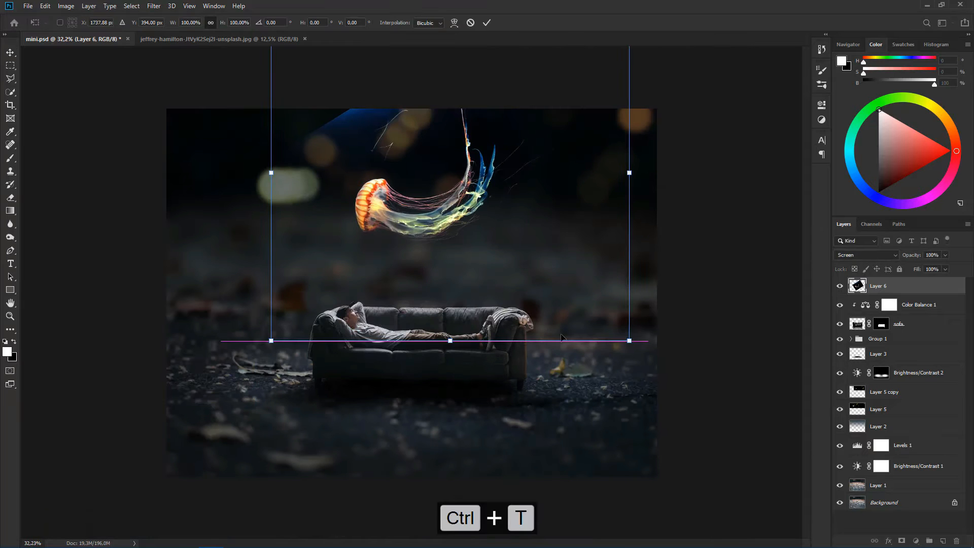
pyautogui.moveTo(570, 364); pyautogui.dragTo(617, 343)
pyautogui.moveTo(543, 248); pyautogui.dragTo(561, 289)
pyautogui.moveTo(665, 259); pyautogui.dragTo(686, 285)
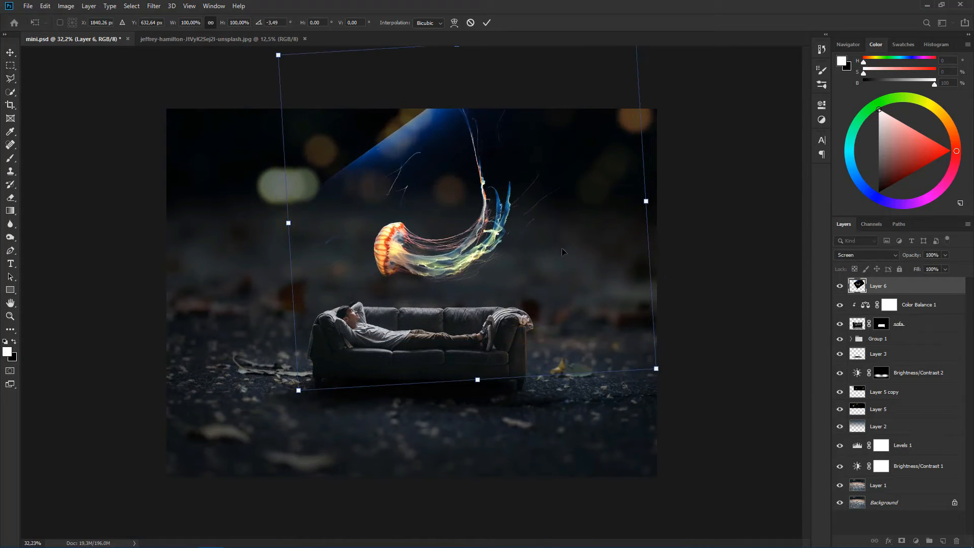
pyautogui.moveTo(561, 248); pyautogui.dragTo(564, 240)
pyautogui.click(486, 22)
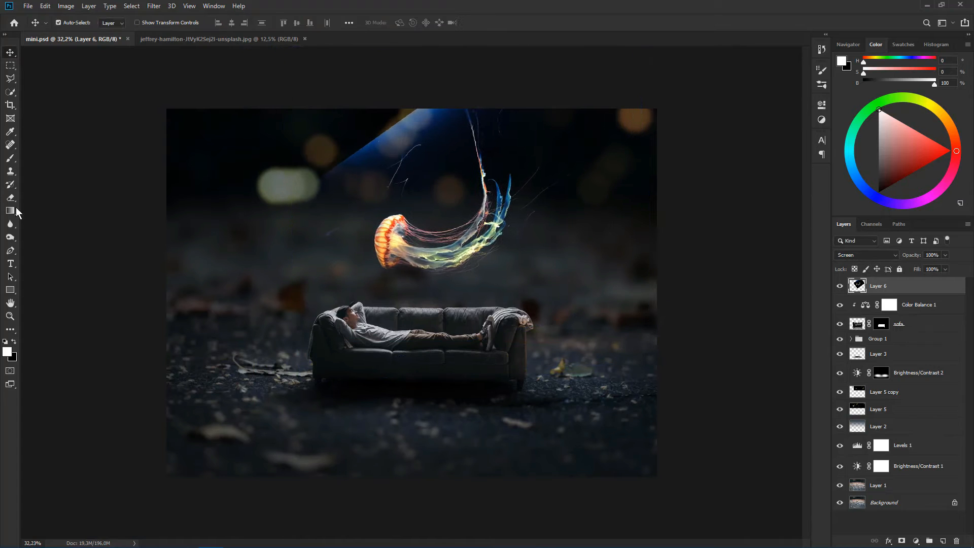
# Erase the leftover blue background around the jellyfish with a soft 400 px Eraser at 60% flow.
pyautogui.click(10, 199)
pyautogui.click(55, 198)
pyautogui.scroll(3, 289, 212)
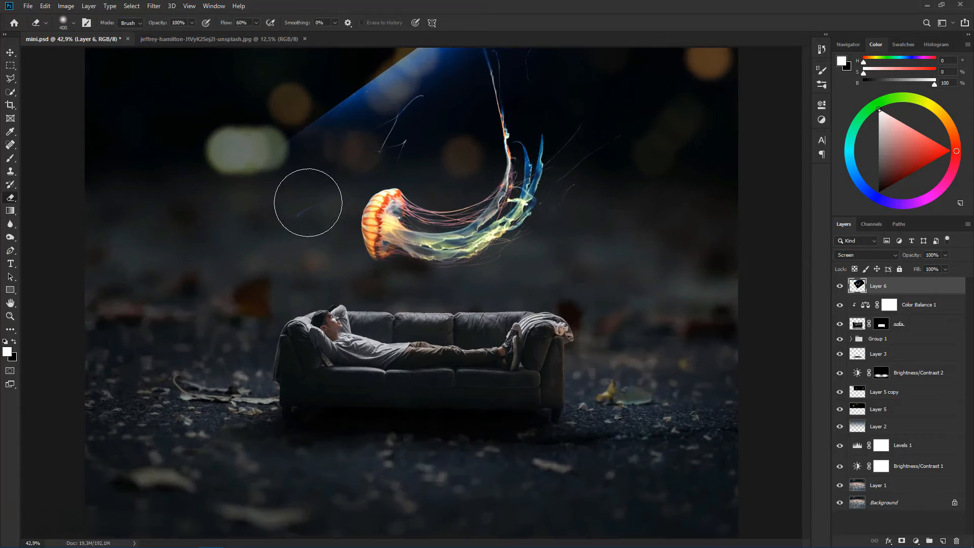
pyautogui.moveTo(295, 190)
pyautogui.mouseDown()
pyautogui.moveTo(286, 158)
pyautogui.moveTo(382, 78)
pyautogui.moveTo(362, 105)
pyautogui.moveTo(392, 138)
pyautogui.moveTo(408, 136)
pyautogui.moveTo(434, 98)
pyautogui.moveTo(426, 72)
pyautogui.mouseUp()
pyautogui.moveTo(477, 38)
pyautogui.mouseDown()
pyautogui.moveTo(398, 154)
pyautogui.moveTo(433, 124)
pyautogui.moveTo(497, 36)
pyautogui.mouseUp()
pyautogui.scroll(-2, 457, 69)
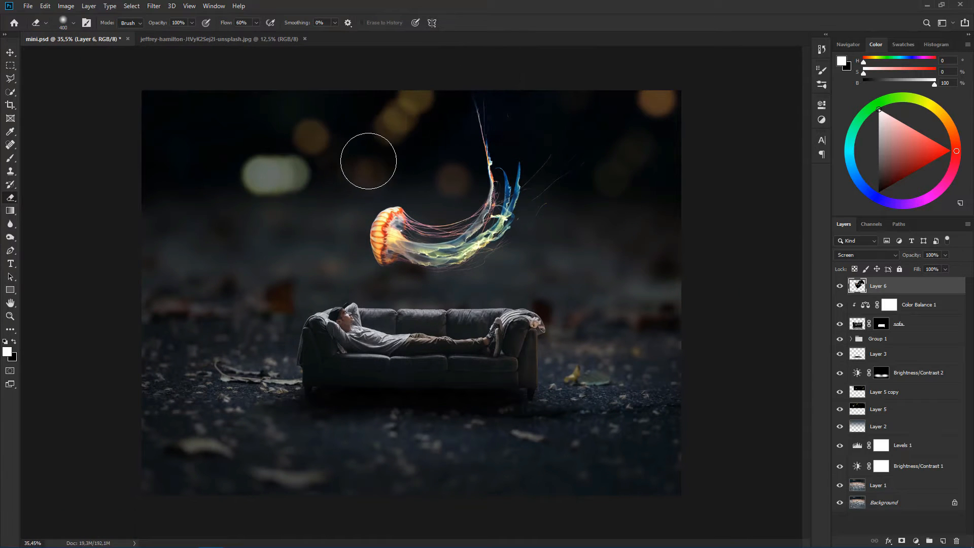
pyautogui.scroll(-3, 507, 221)
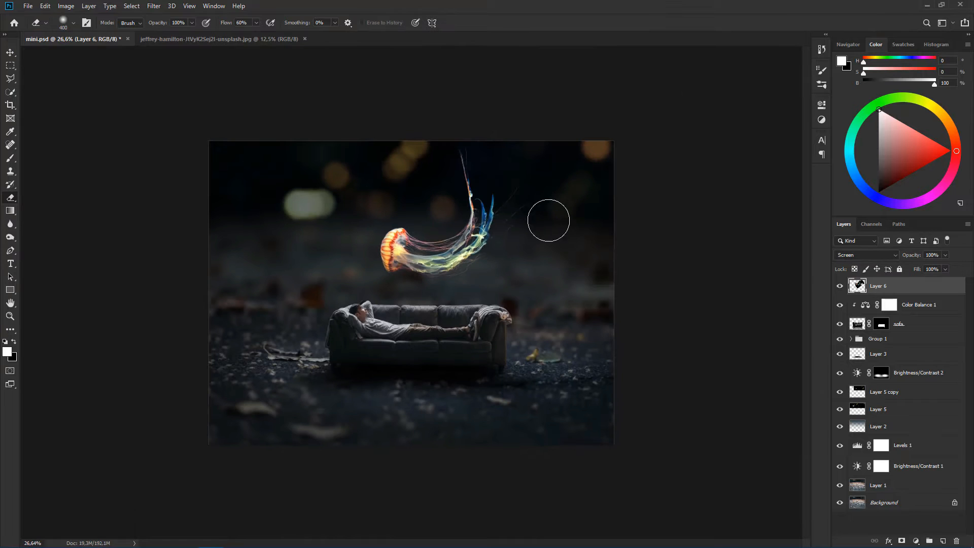
pyautogui.scroll(3, 501, 266)
pyautogui.scroll(1, 501, 265)
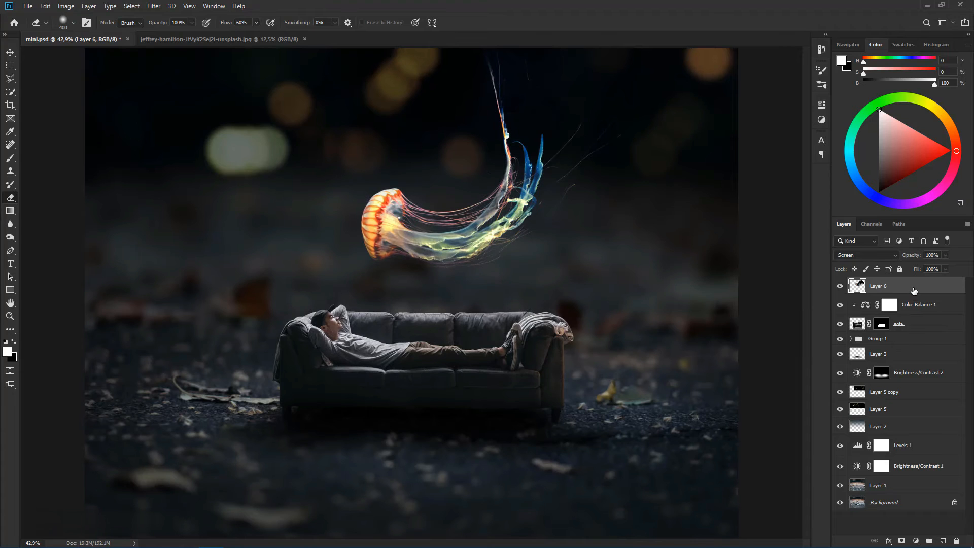
# Duplicate the jellyfish layer and keep the copy in Screen blending mode.
pyautogui.hotkey('ctrl', 'j')
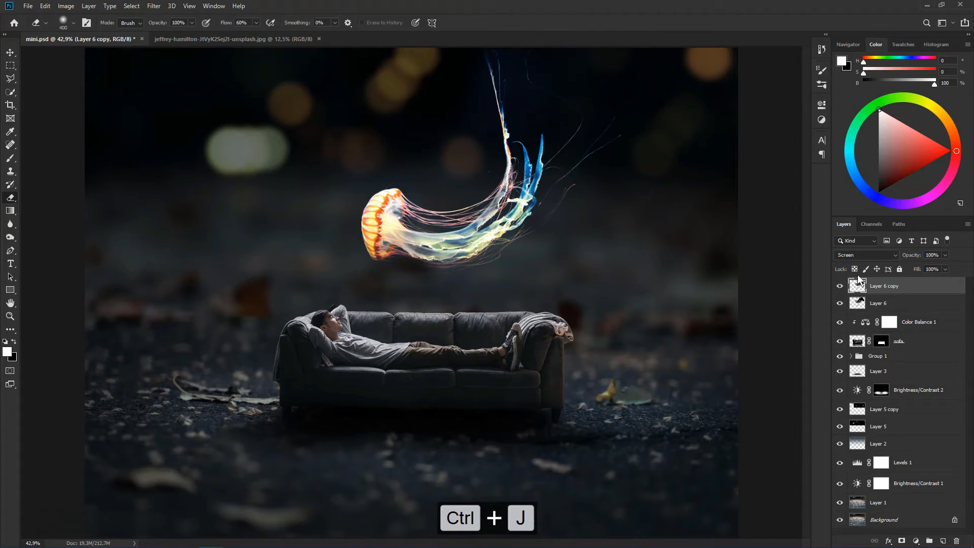
pyautogui.click(865, 253)
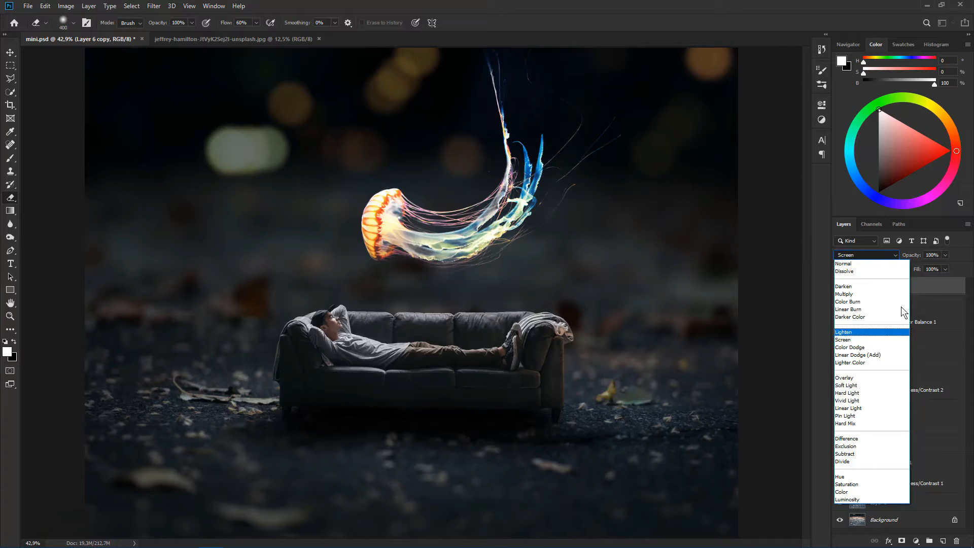
pyautogui.click(927, 282)
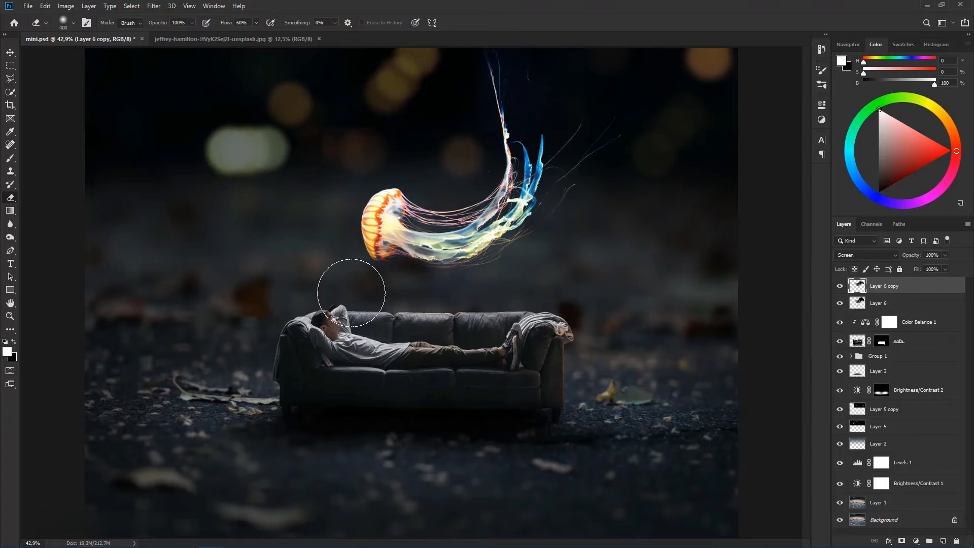
# Apply a 75.5 px Gaussian Blur to the jellyfish copy and compare the image with the copy hidden and shown.
pyautogui.scroll(1, 319, 280)
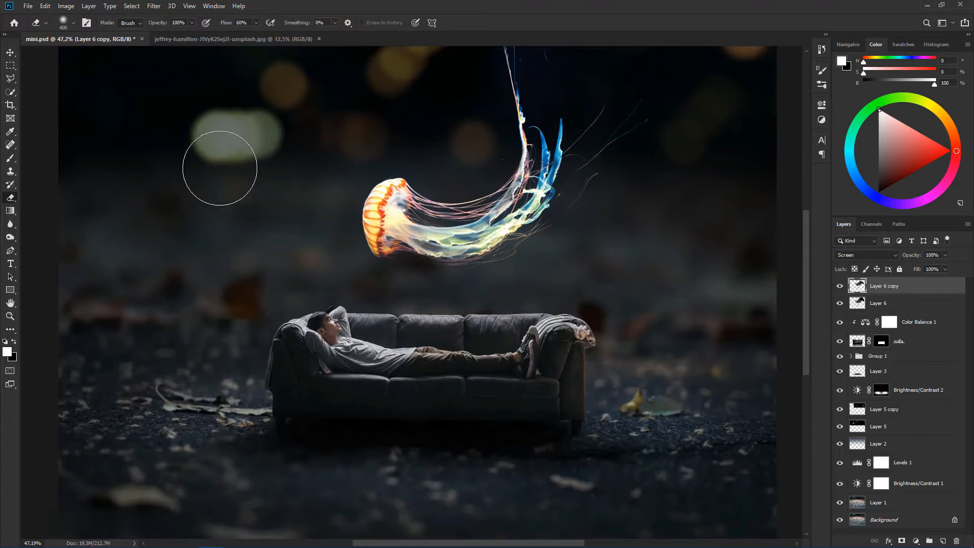
pyautogui.click(154, 7)
pyautogui.moveTo(215, 120)
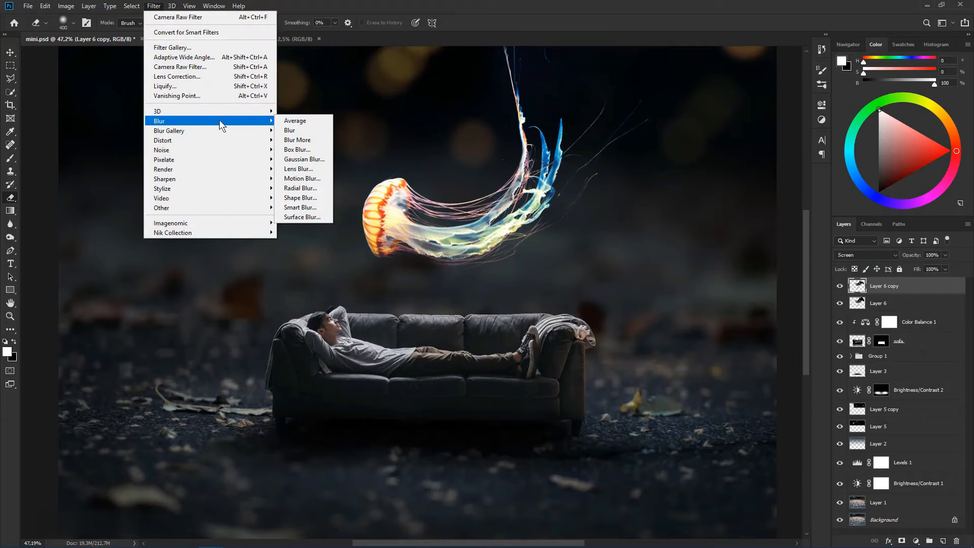
pyautogui.click(321, 159)
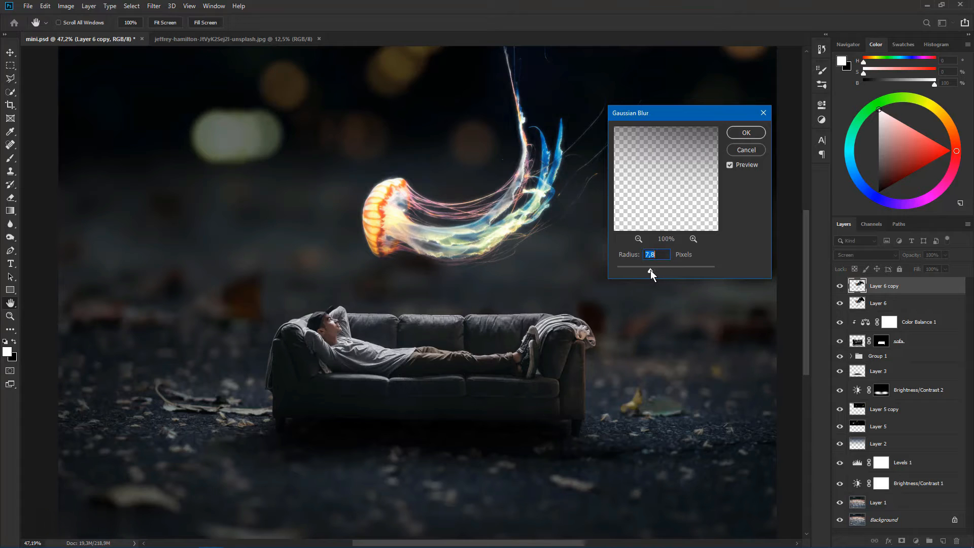
pyautogui.moveTo(661, 269)
pyautogui.mouseDown()
pyautogui.moveTo(686, 270)
pyautogui.moveTo(674, 270)
pyautogui.mouseUp()
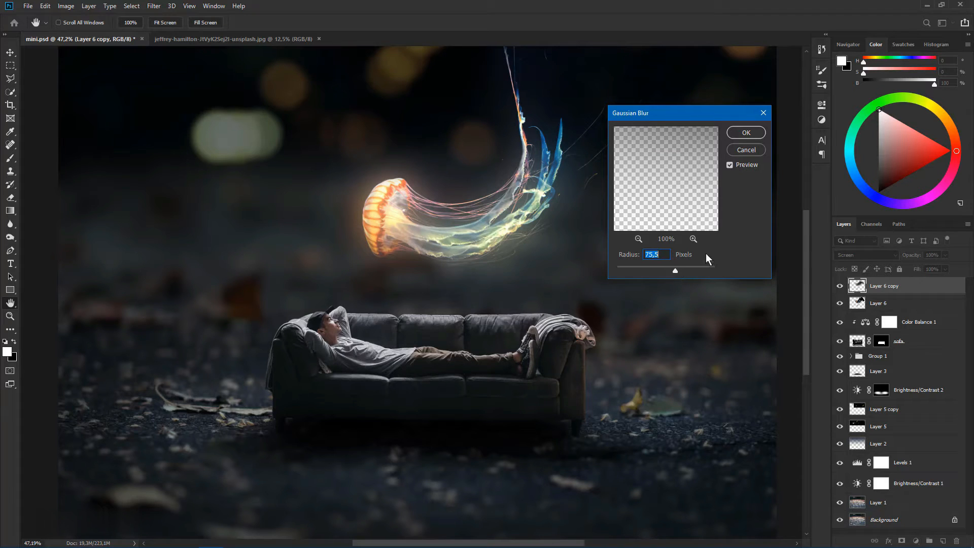
pyautogui.click(744, 133)
pyautogui.press('e')
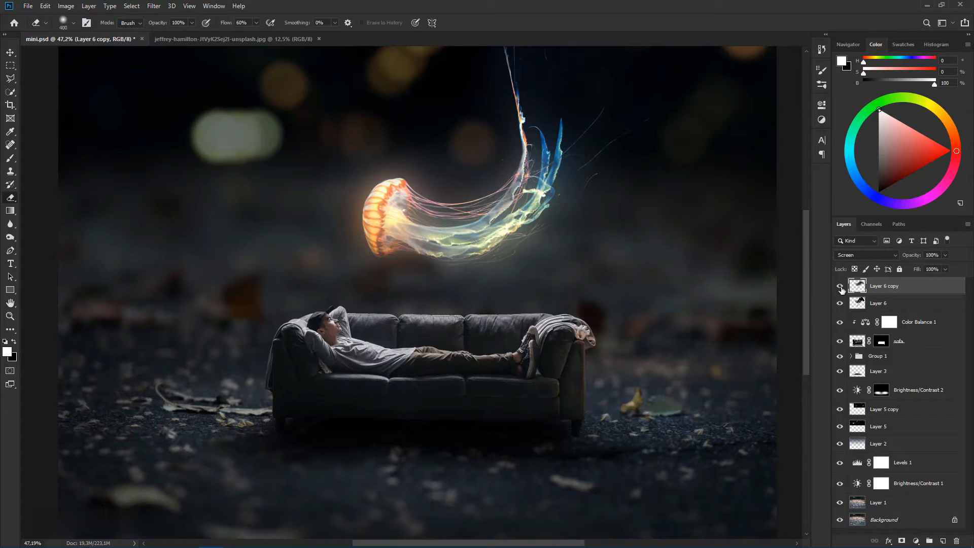
pyautogui.click(840, 287)
pyautogui.click(840, 286)
pyautogui.scroll(-3, 487, 272)
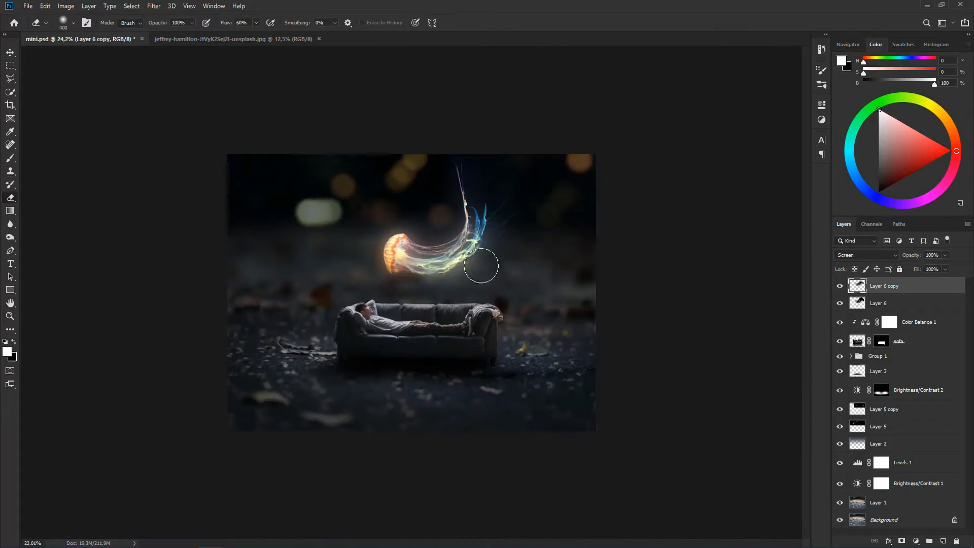
pyautogui.scroll(3, 428, 207)
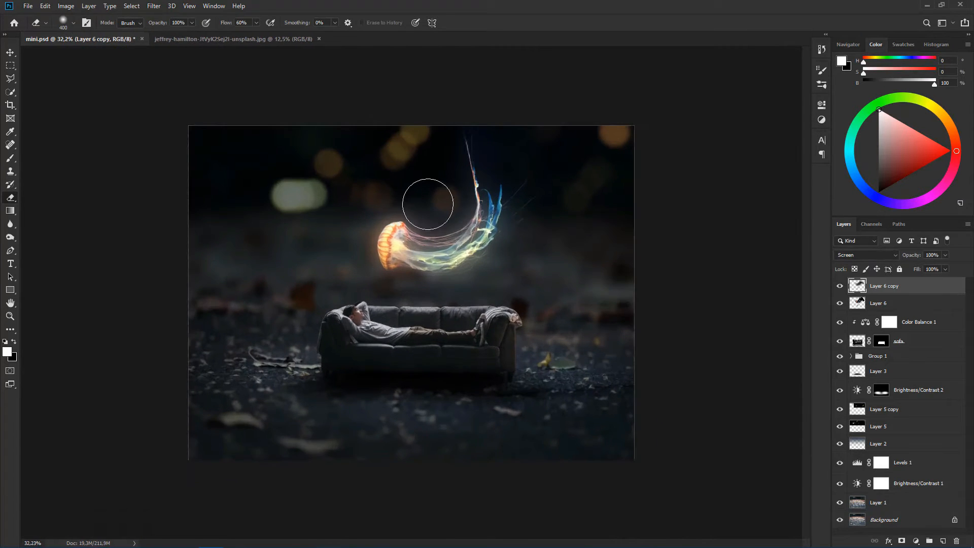
# Duplicate the blurred jellyfish glow layer and set the new copy's opacity to 18%.
pyautogui.hotkey('ctrl', 'j')
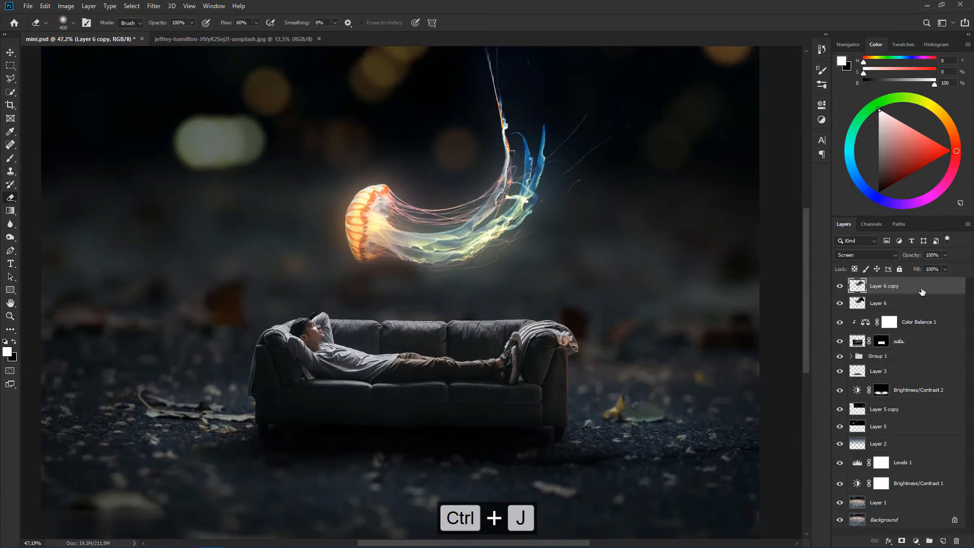
pyautogui.moveTo(874, 262); pyautogui.dragTo(866, 264)
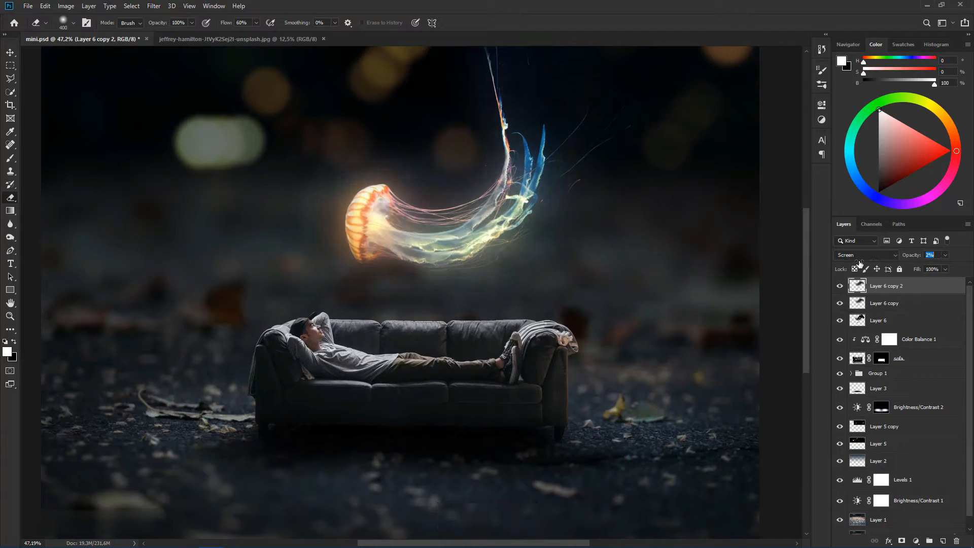
pyautogui.click(841, 288)
pyautogui.click(840, 288)
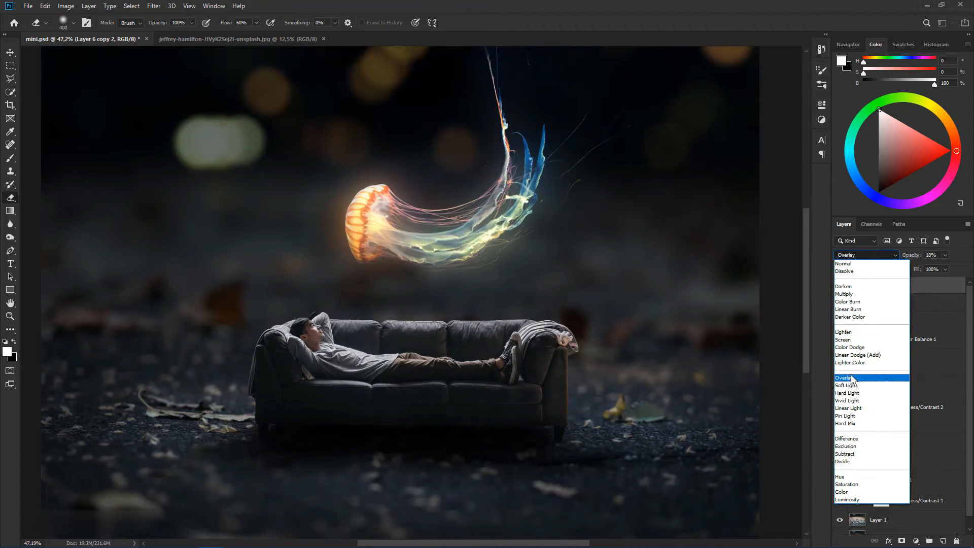
# Set the second glow copy to Overlay blending, move it directly beneath Layer 6 copy, and hide it to compare.
pyautogui.click(851, 377)
pyautogui.moveTo(906, 288); pyautogui.dragTo(906, 306)
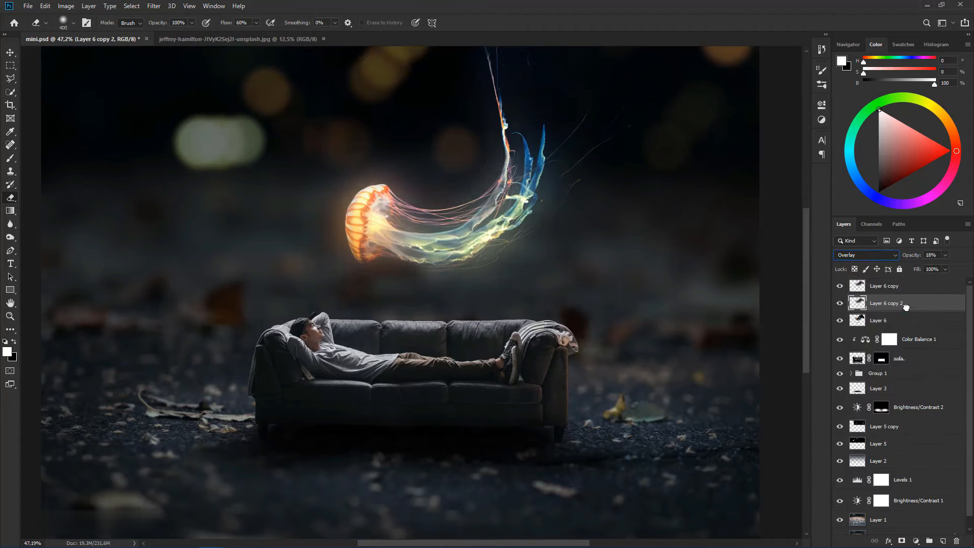
pyautogui.click(839, 304)
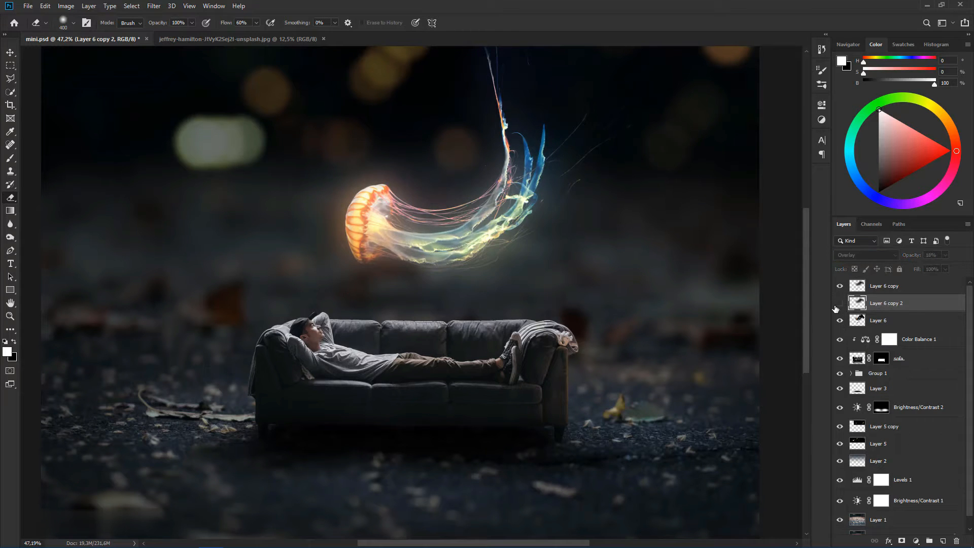
# Show the Overlay glow copy of the jellyfish again and check the composite.
pyautogui.click(839, 286)
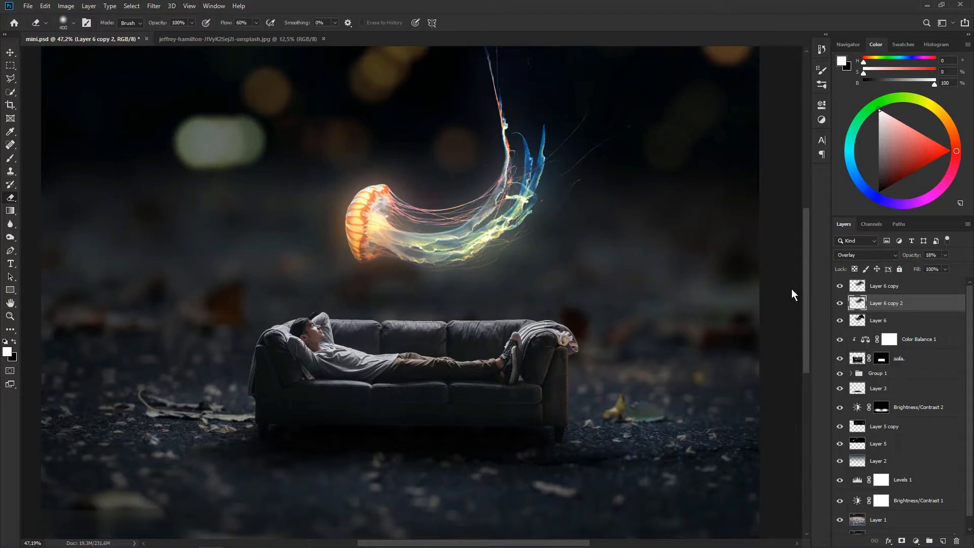
pyautogui.scroll(-4, 584, 253)
pyautogui.hotkey('ctrl', '+')
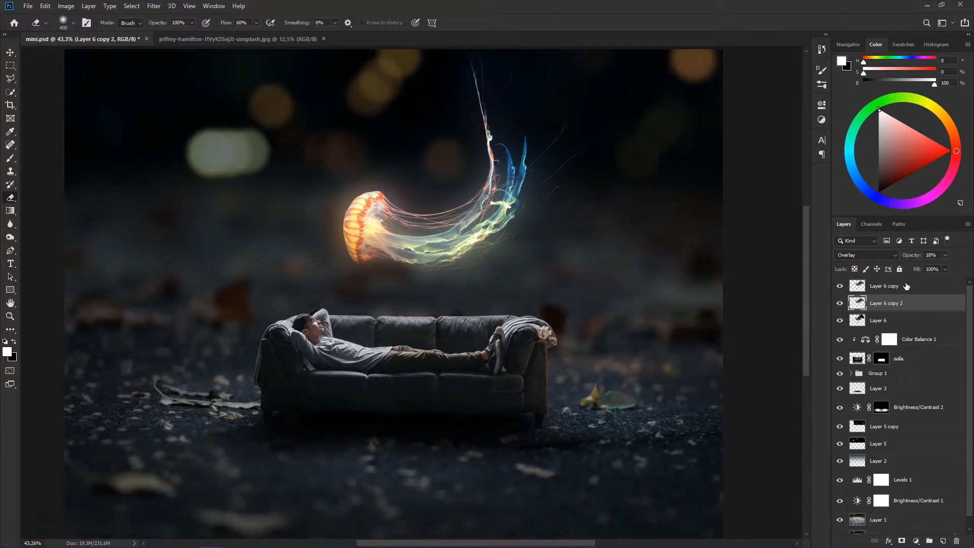
pyautogui.hotkey('ctrl', '-')
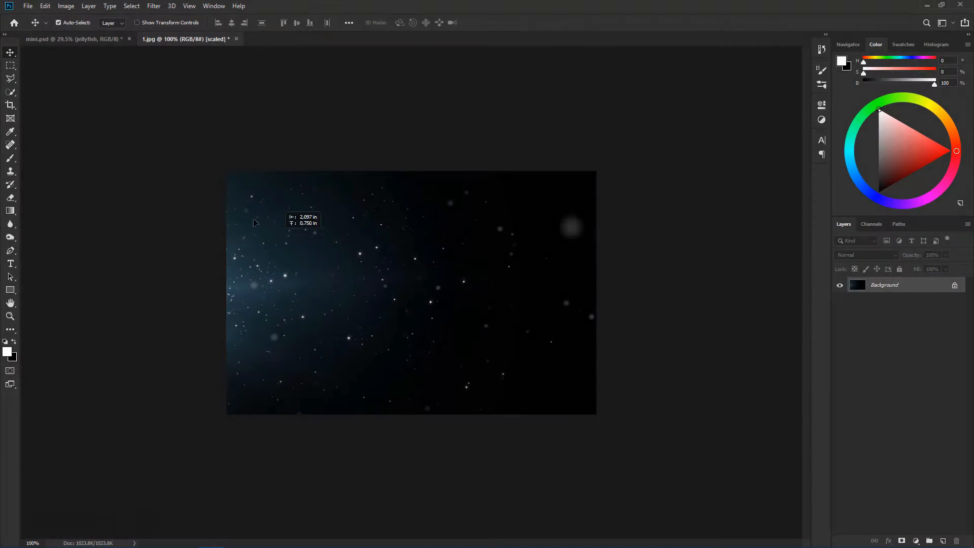
# Bring the starry image 1.jpg into mini.psd, place it over the jellyfish and set its blending mode to Screen.
pyautogui.moveTo(255, 222); pyautogui.dragTo(552, 300)
pyautogui.scroll(2, 414, 292)
pyautogui.hotkey('ctrl', 't')
pyautogui.moveTo(482, 244); pyautogui.dragTo(516, 250)
pyautogui.press('Return')
pyautogui.click(862, 255)
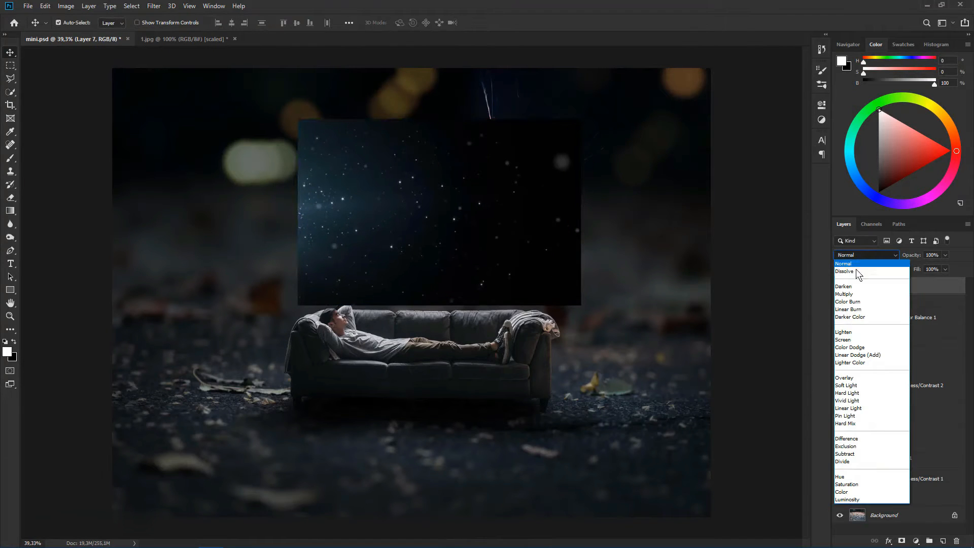
pyautogui.click(857, 340)
# Enlarge the star layer and position it so its specks spread around the jellyfish.
pyautogui.hotkey('ctrl', 't')
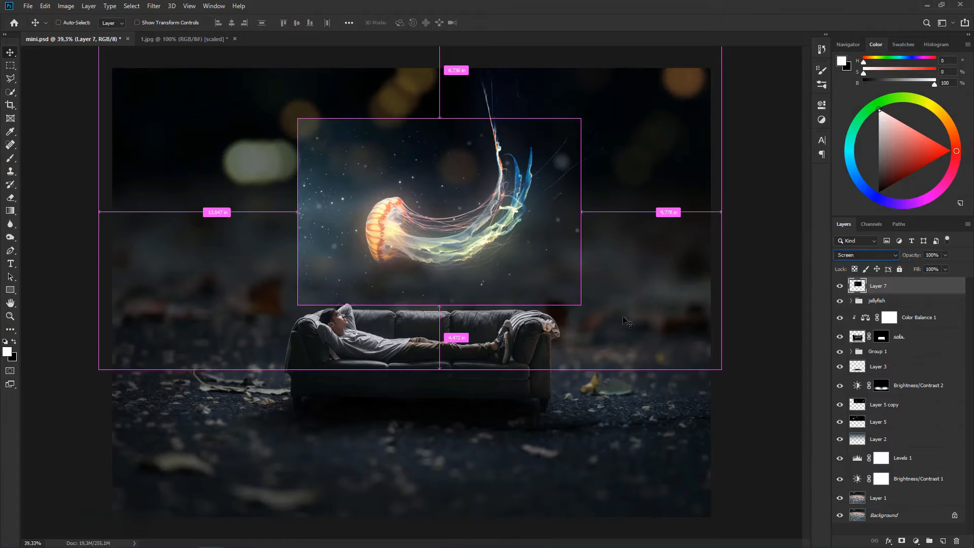
pyautogui.moveTo(588, 311); pyautogui.dragTo(632, 339)
pyautogui.moveTo(556, 277); pyautogui.dragTo(568, 275)
pyautogui.moveTo(638, 331); pyautogui.dragTo(647, 337)
pyautogui.moveTo(621, 274); pyautogui.dragTo(629, 274)
pyautogui.click(99, 221)
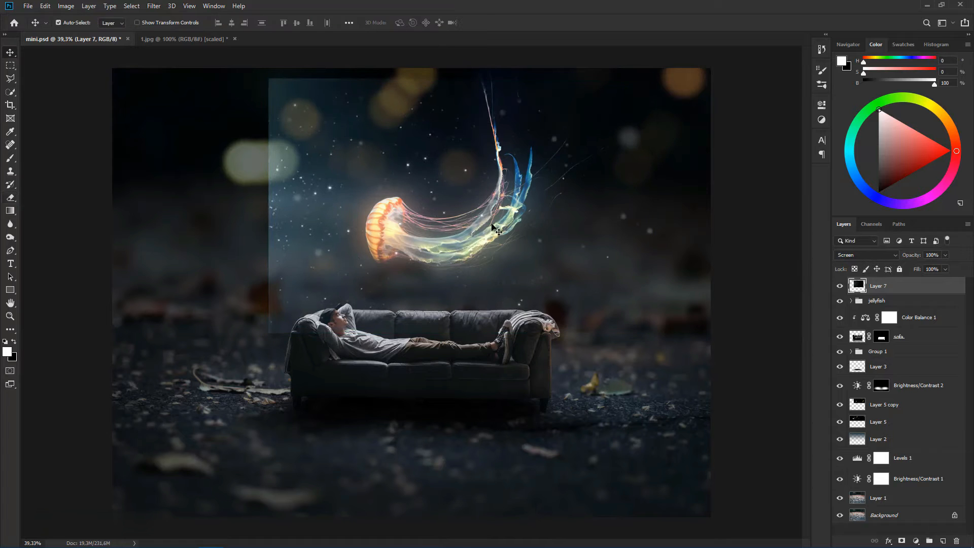
# Darken the star layer's haze with Levels, setting the midtone input to 0.5 and the white input to 225.
pyautogui.hotkey('ctrl', 'l')
pyautogui.moveTo(656, 270); pyautogui.dragTo(690, 269)
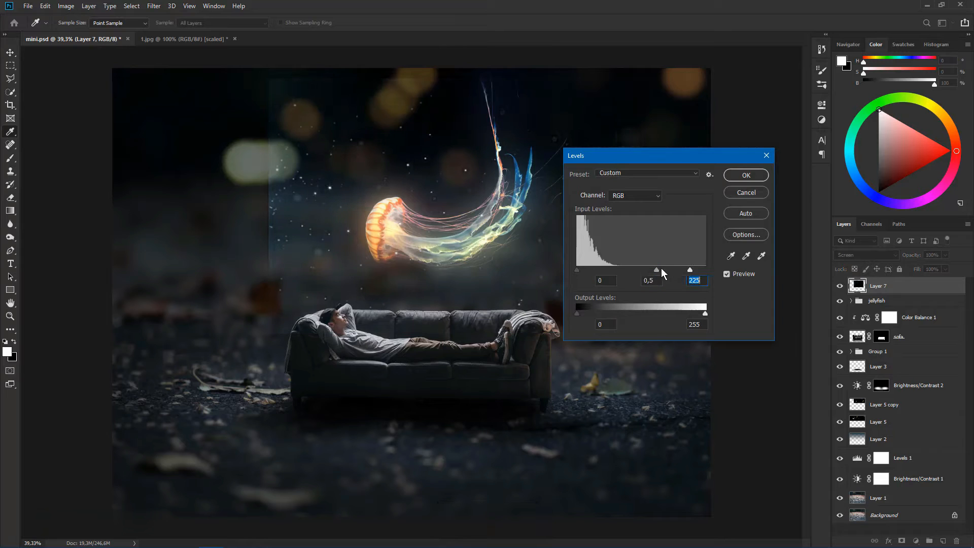
pyautogui.click(746, 175)
# Erase the star layer's visible hard edge beside the jellyfish with a soft Eraser, enlarging the brush to 700 px.
pyautogui.press('v')
pyautogui.moveTo(11, 195); pyautogui.dragTo(36, 199)
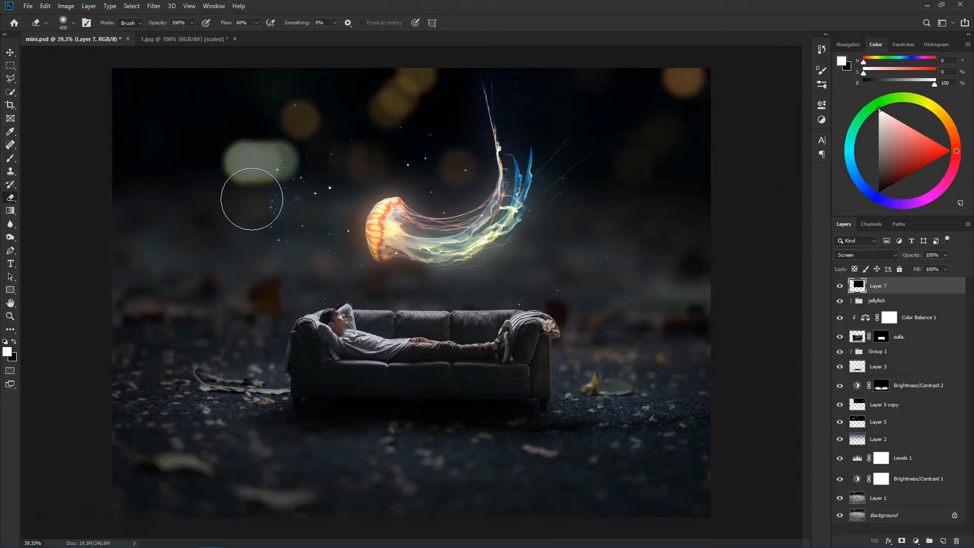
pyautogui.press(']')
pyautogui.press(']')
pyautogui.press(']')
# Transform the star layer so its specks surround the jellyfish.
pyautogui.hotkey('ctrl', 't')
pyautogui.moveTo(549, 316); pyautogui.dragTo(564, 319)
pyautogui.press('Return')
pyautogui.scroll(2, 448, 309)
pyautogui.scroll(-3, 562, 304)
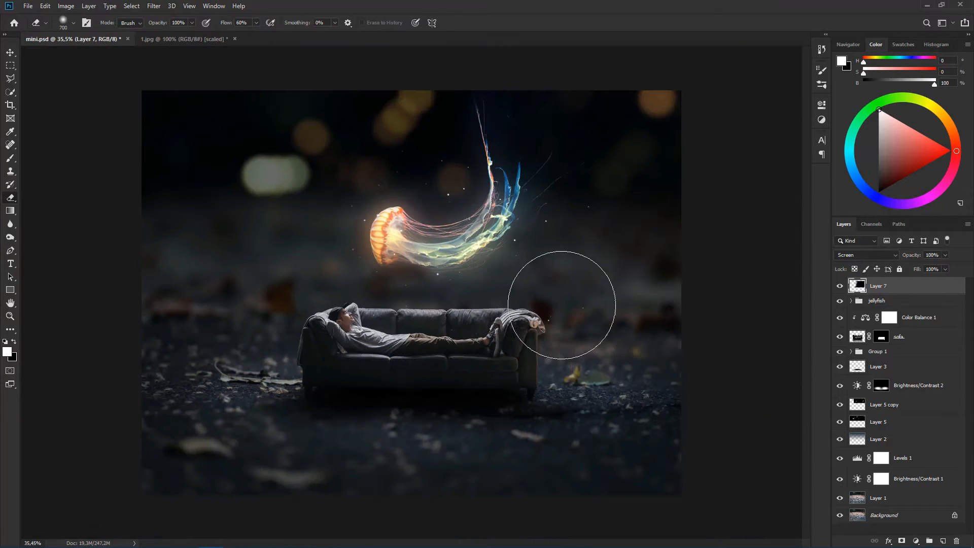
# Enlarge the star layer further and shift it so the specks spread wider over the jellyfish and sofa.
pyautogui.hotkey('ctrl', 't')
pyautogui.moveTo(671, 345); pyautogui.dragTo(720, 374)
pyautogui.moveTo(632, 339); pyautogui.dragTo(656, 342)
pyautogui.press('Return')
pyautogui.scroll(1, 517, 276)
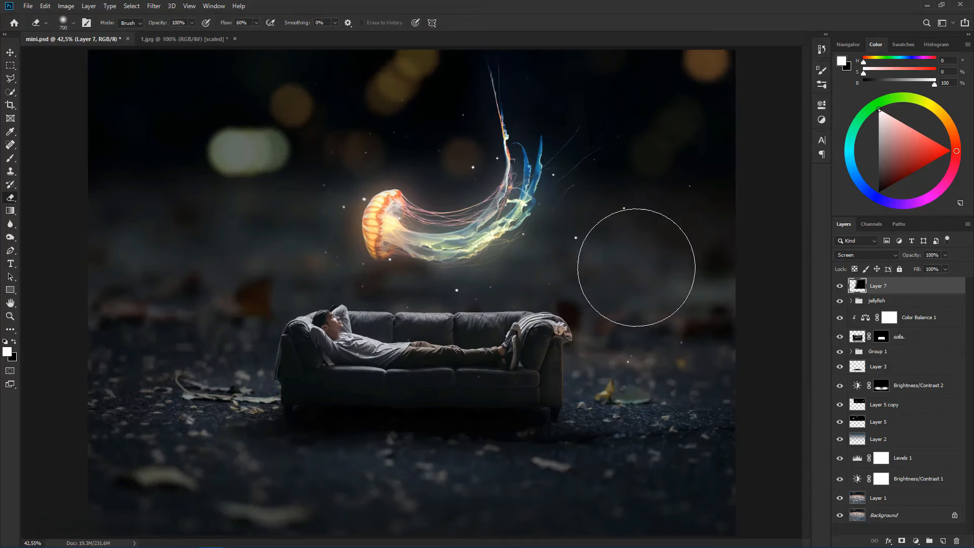
pyautogui.scroll(1, 521, 293)
pyautogui.scroll(-2, 626, 261)
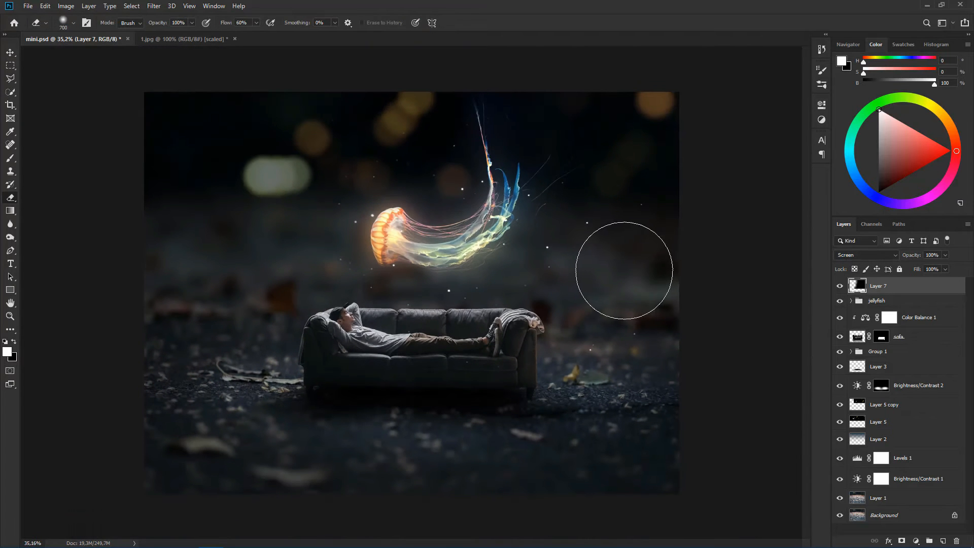
# Duplicate the star layer and apply a Gaussian Blur to the copy.
pyautogui.hotkey('ctrl', 'j')
pyautogui.scroll(1, 532, 269)
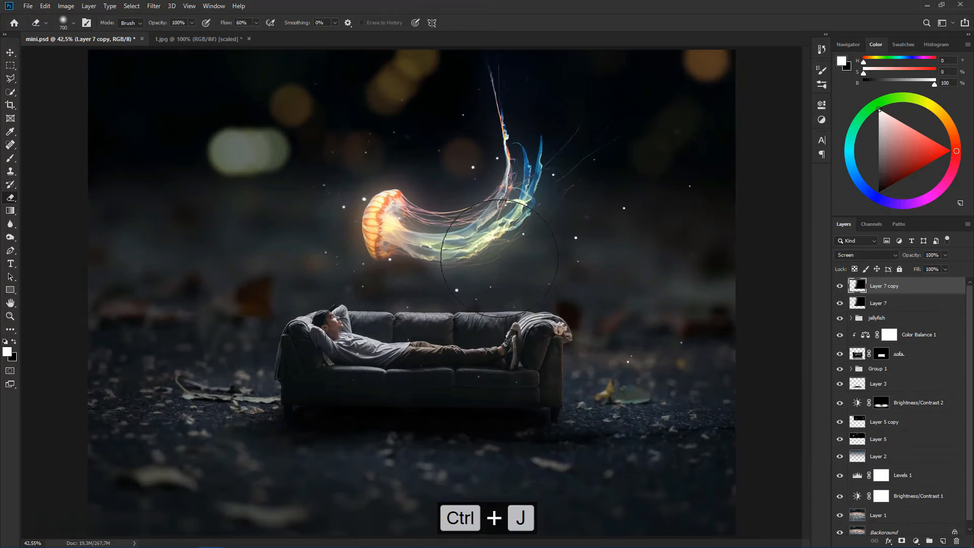
pyautogui.click(154, 6)
pyautogui.moveTo(214, 125)
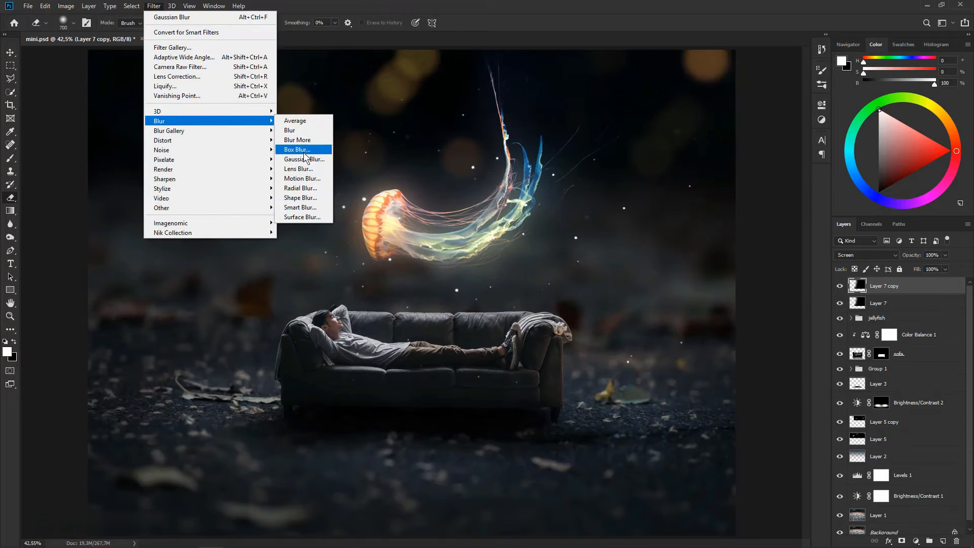
pyautogui.click(303, 159)
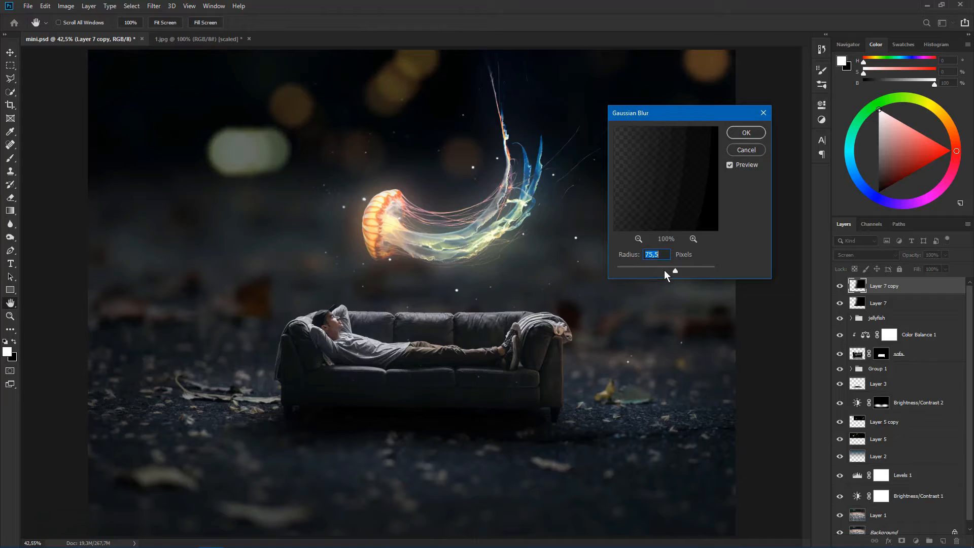
pyautogui.moveTo(659, 270); pyautogui.dragTo(652, 269)
pyautogui.click(746, 133)
# Erase excess areas of the blurred star copy and of Layer 7 with the soft Eraser.
pyautogui.press('e')
pyautogui.scroll(-3, 310, 254)
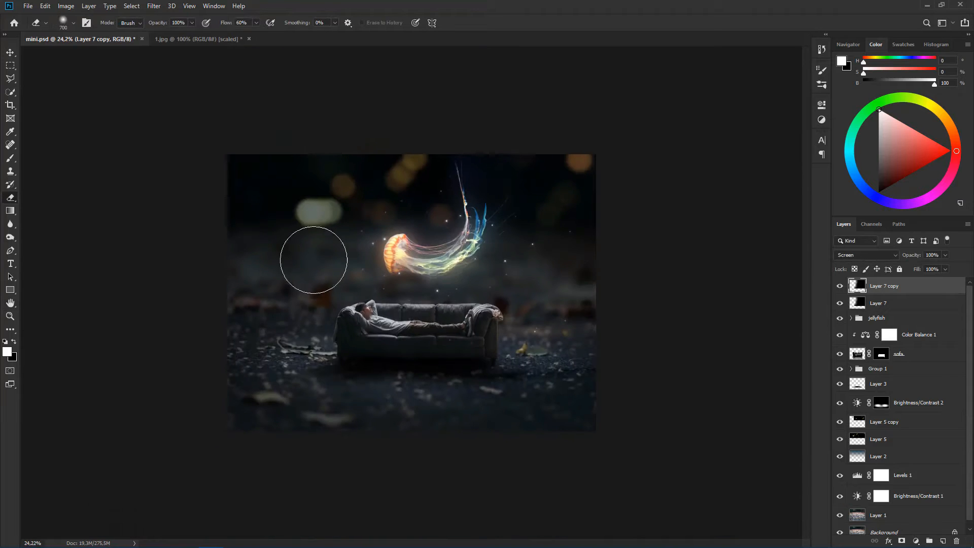
pyautogui.scroll(2, 319, 259)
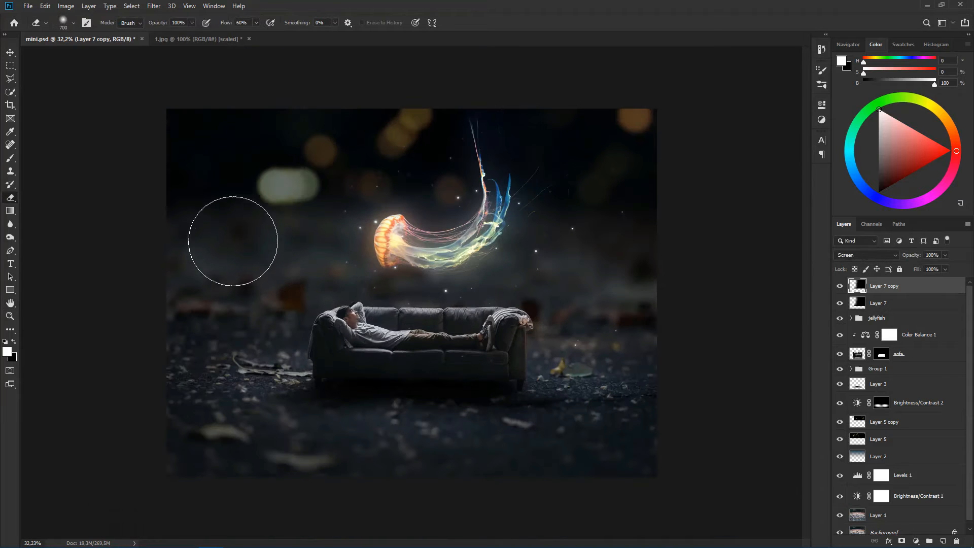
pyautogui.scroll(-2, 244, 226)
pyautogui.scroll(3, 244, 226)
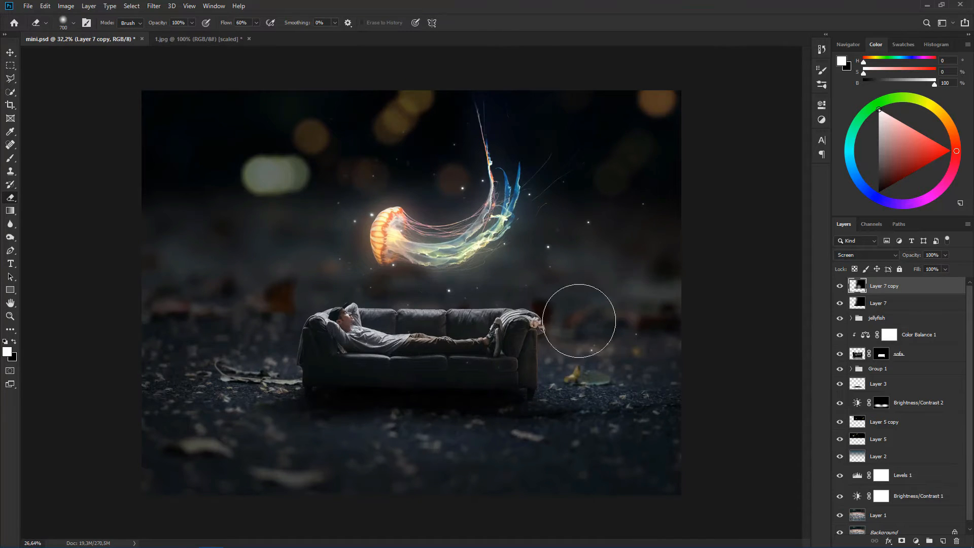
pyautogui.scroll(-1, 507, 335)
pyautogui.click(880, 303)
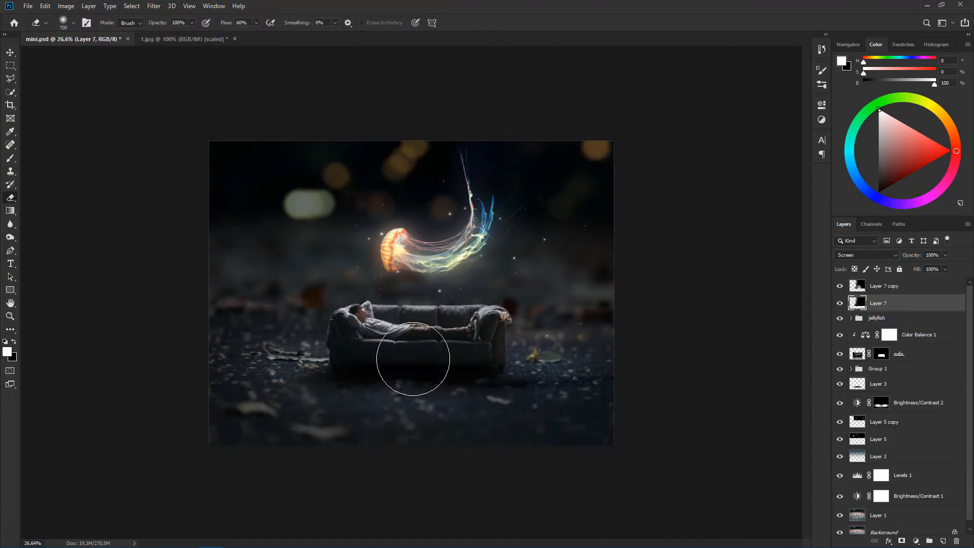
pyautogui.scroll(3, 409, 352)
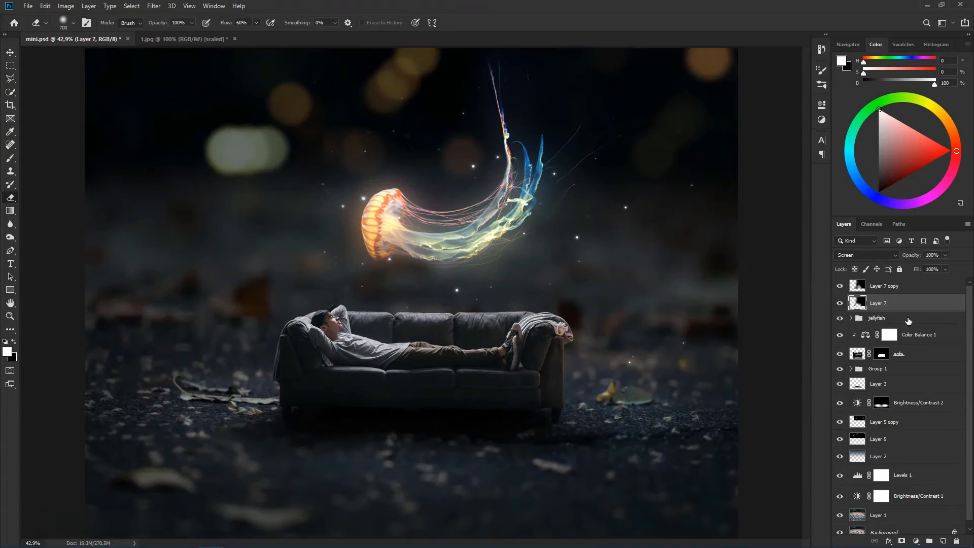
# Add a new empty layer above Layer 7 copy and choose the Brush with the Soft Round preset.
pyautogui.hotkey('alt', ']')
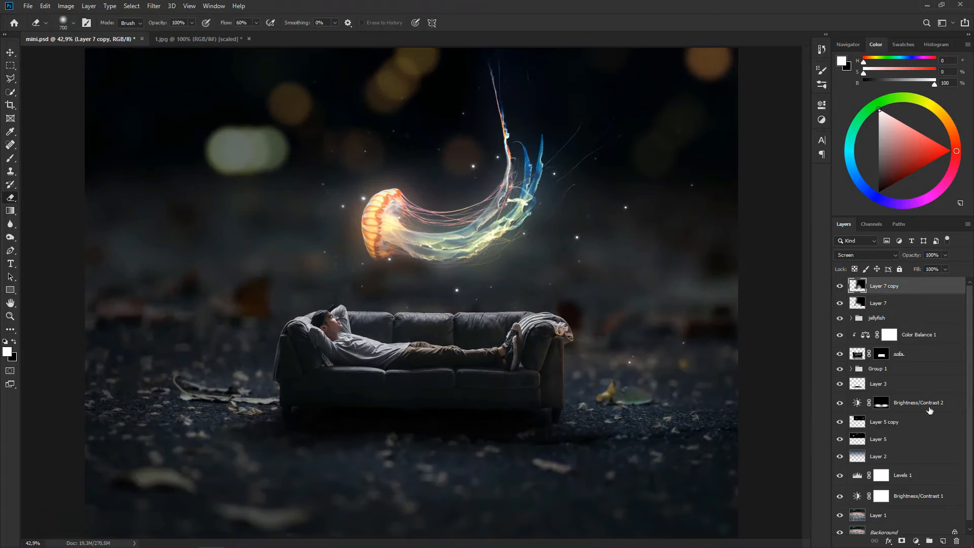
pyautogui.click(942, 539)
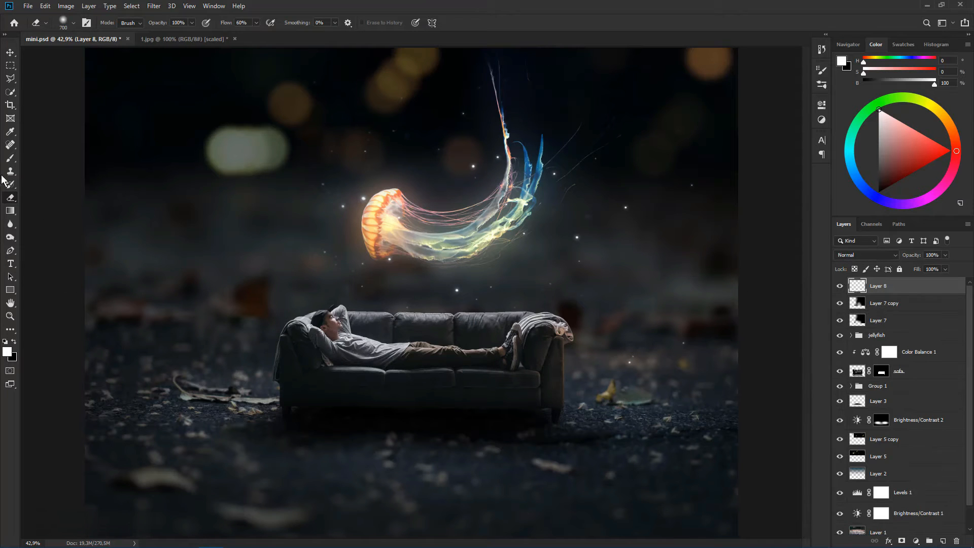
pyautogui.click(12, 159)
pyautogui.click(47, 158)
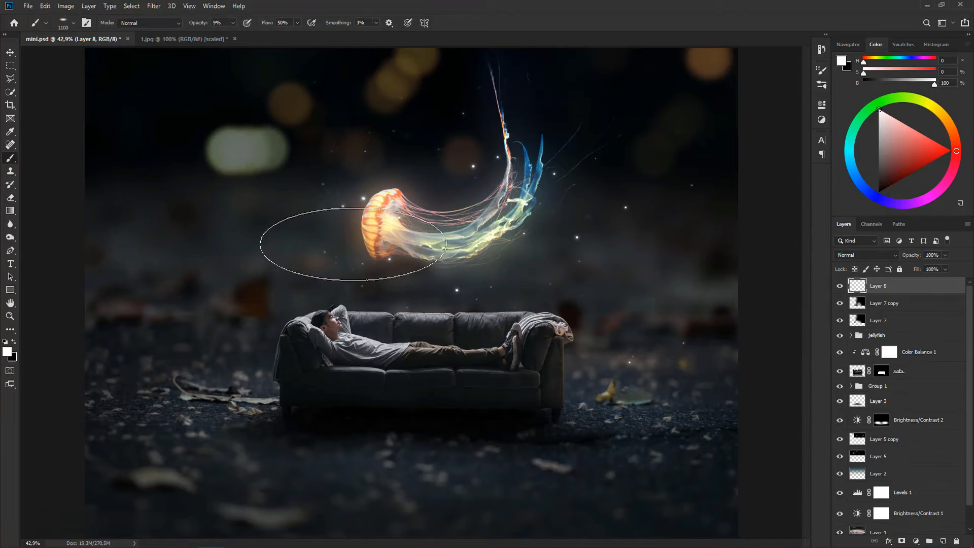
pyautogui.scroll(2, 353, 240)
pyautogui.rightClick(386, 218)
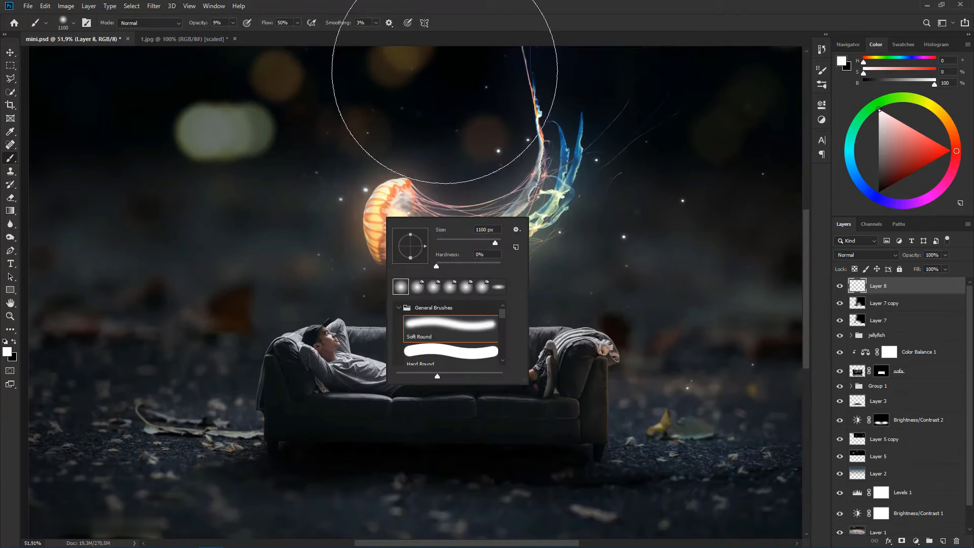
pyautogui.press('Return')
# Sample the orange of the jellyfish's bell as the brush colour and reduce the brush to 500 px.
pyautogui.keyDown('alt'); pyautogui.click(385, 214); pyautogui.keyUp('alt')
pyautogui.moveTo(385, 213); pyautogui.dragTo(382, 218)
pyautogui.press('[')
pyautogui.press('[')
pyautogui.press('[')
pyautogui.press('[')
pyautogui.press('[')
pyautogui.press('[')
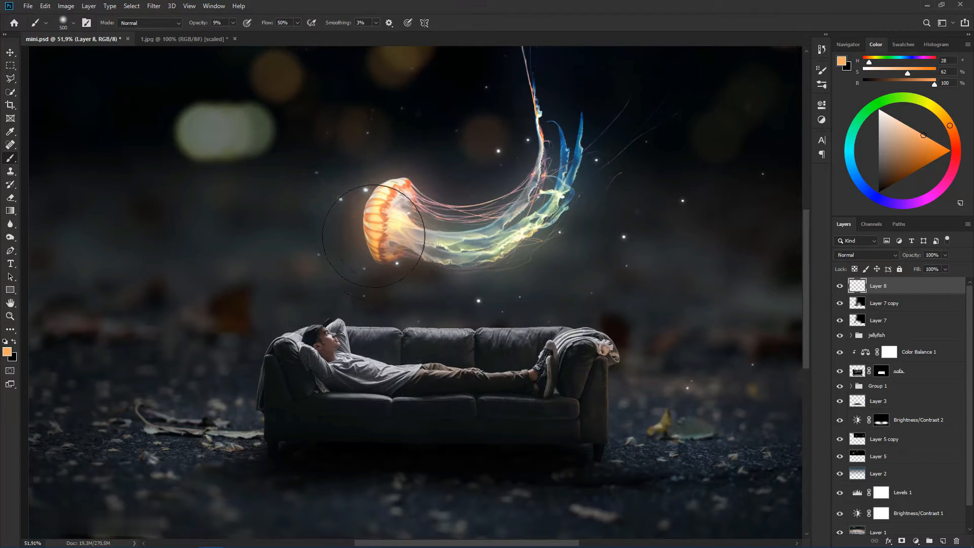
# Set Layer 8 to Overlay blending and reduce the brush to 250 px.
pyautogui.click(849, 255)
pyautogui.click(851, 379)
pyautogui.press('[')
pyautogui.press('[')
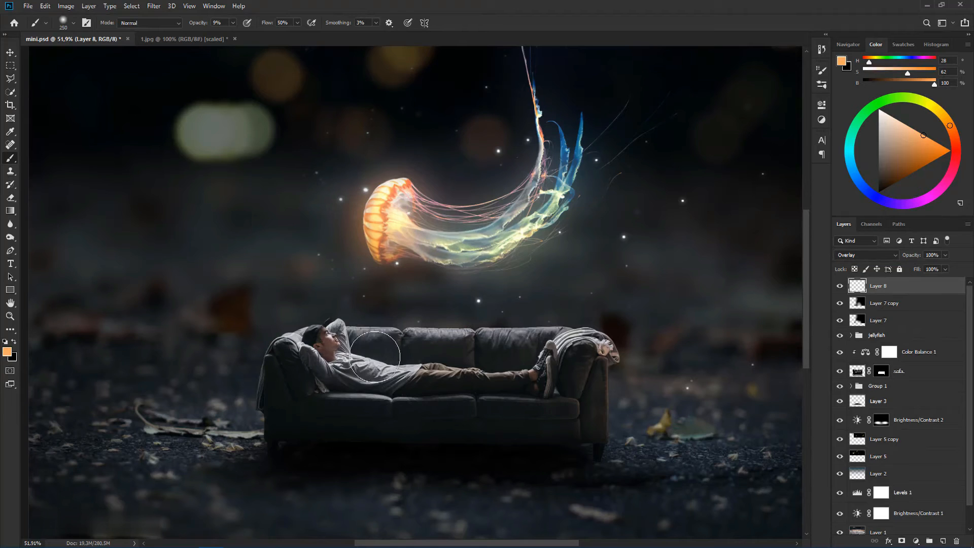
pyautogui.scroll(2, 408, 343)
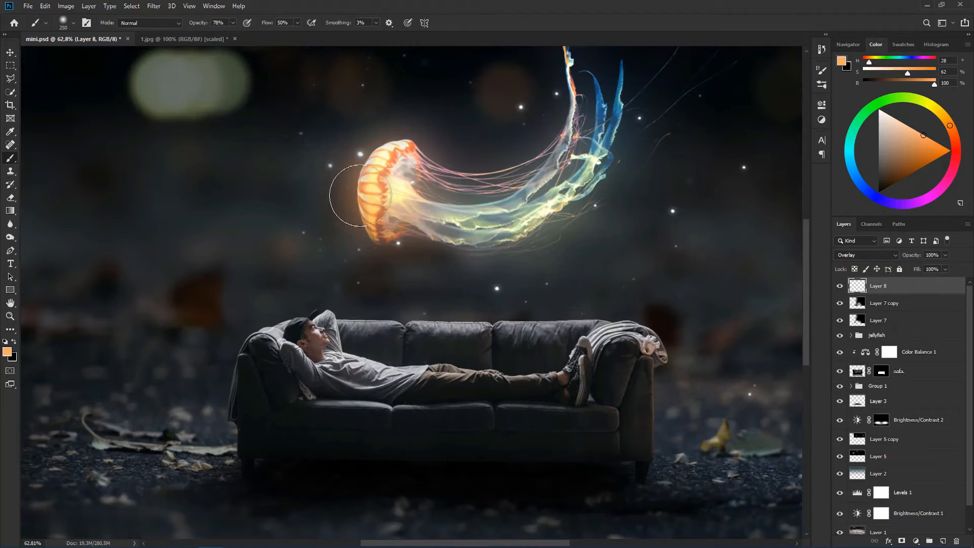
# Brush an orange glow over the jellyfish's bell with a 175 px brush at 40% opacity, undoing unwanted strokes.
pyautogui.moveTo(360, 195); pyautogui.dragTo(382, 231)
pyautogui.hotkey('ctrl', 'z')
pyautogui.press(']')
pyautogui.press('[')
pyautogui.press('[')
pyautogui.press('[')
pyautogui.press('[')
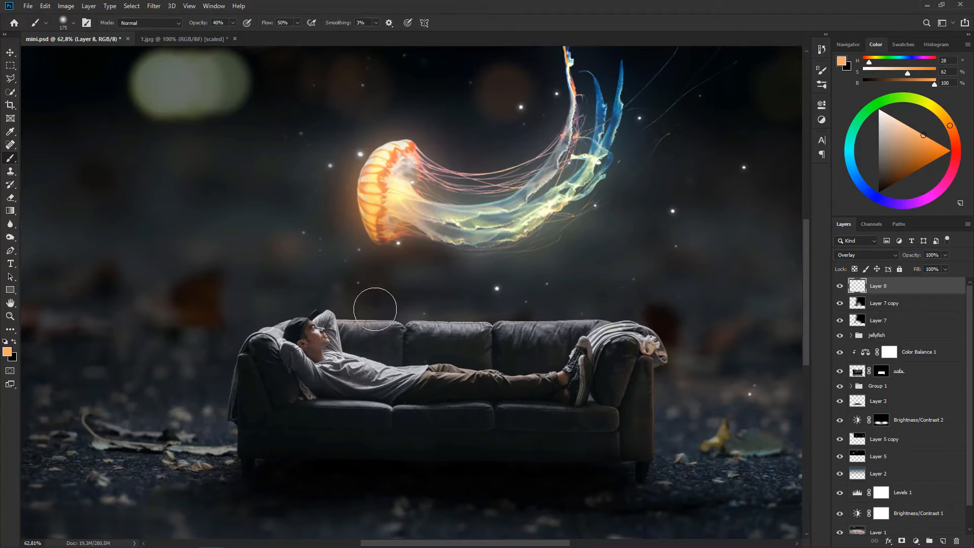
pyautogui.hotkey('ctrl', 'z')
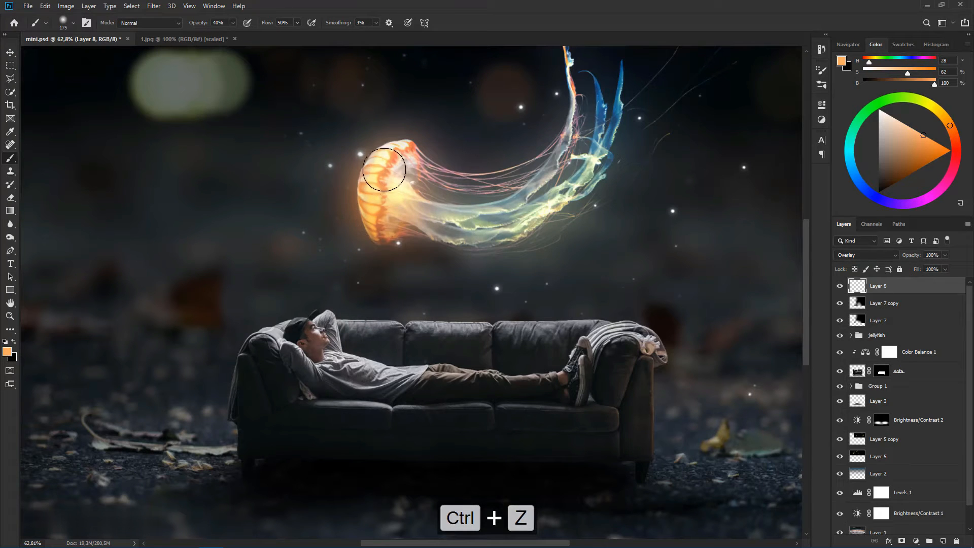
# Compare the image with the orange glow layer hidden and shown, and check the whole composite.
pyautogui.click(836, 287)
pyautogui.scroll(-8, 466, 241)
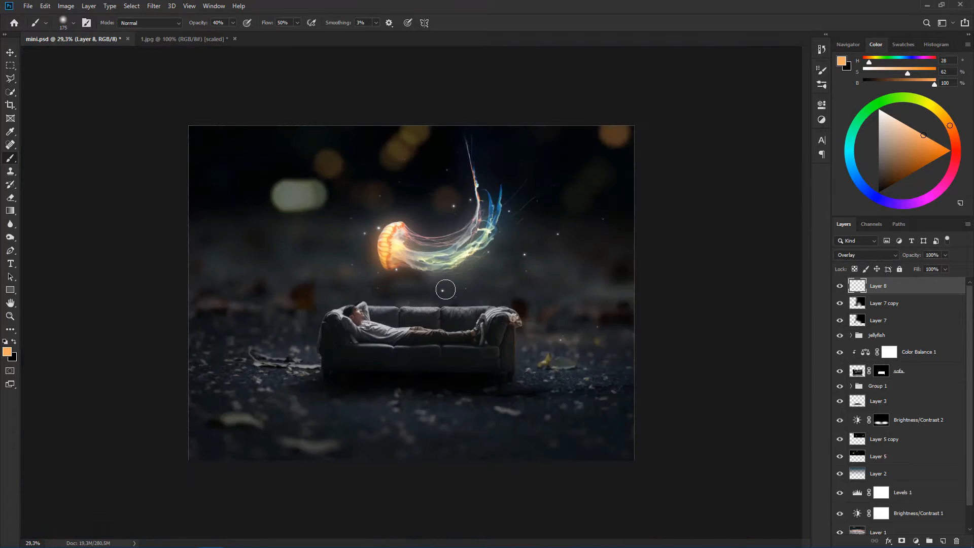
pyautogui.scroll(4, 446, 289)
pyautogui.scroll(-2, 868, 361)
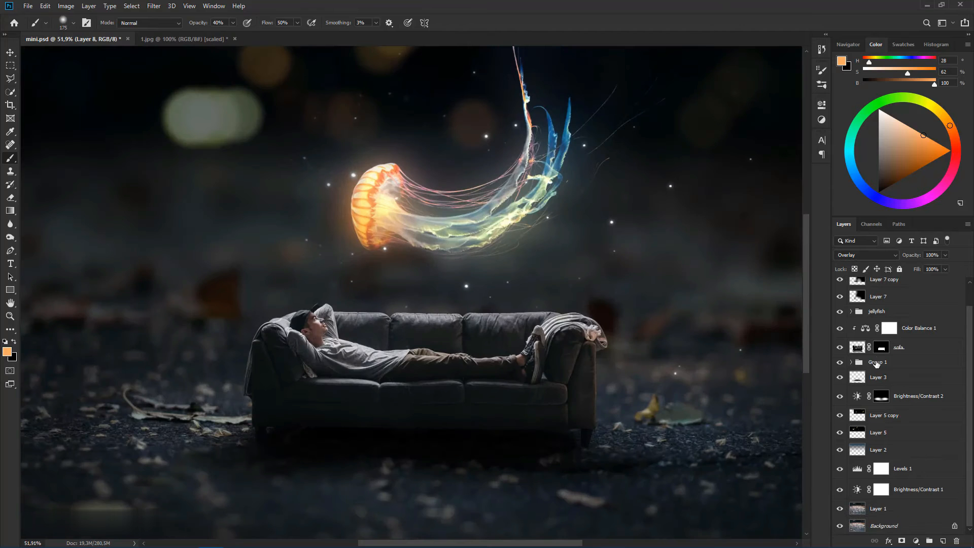
# Toggle the sofa layer's visibility to identify it, and add a new layer clipped to it.
pyautogui.click(840, 348)
pyautogui.click(840, 348)
pyautogui.click(909, 348)
pyautogui.click(944, 539)
# Brush orange light along the sofa's upper back edge on Layer 9 and set the layer to Overlay blending.
pyautogui.scroll(3, 441, 334)
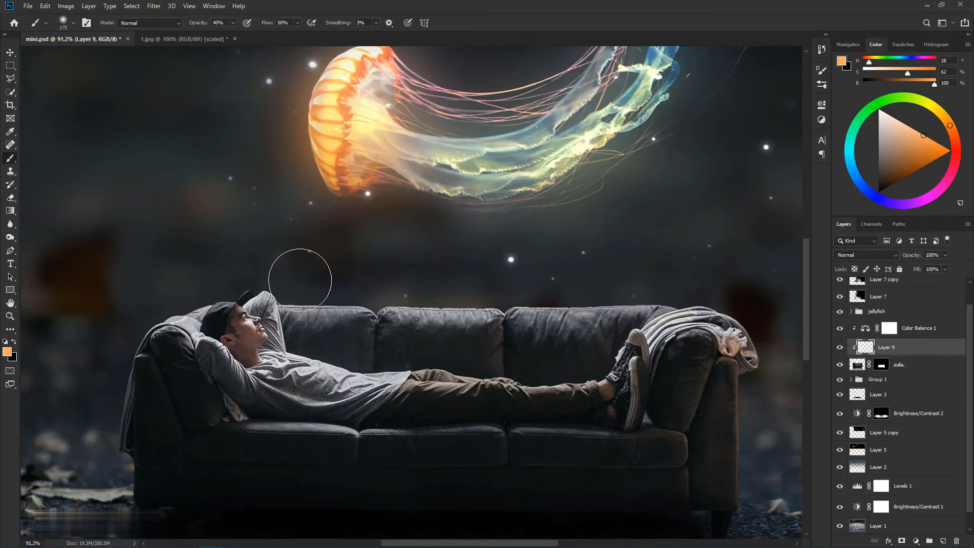
pyautogui.moveTo(302, 282)
pyautogui.mouseDown()
pyautogui.moveTo(496, 276)
pyautogui.moveTo(358, 279)
pyautogui.mouseUp()
pyautogui.click(844, 255)
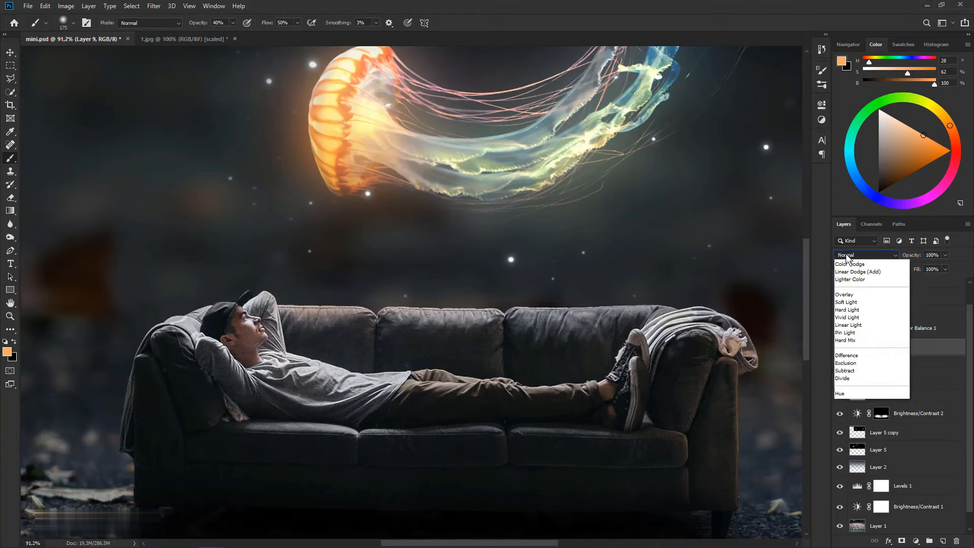
pyautogui.click(844, 378)
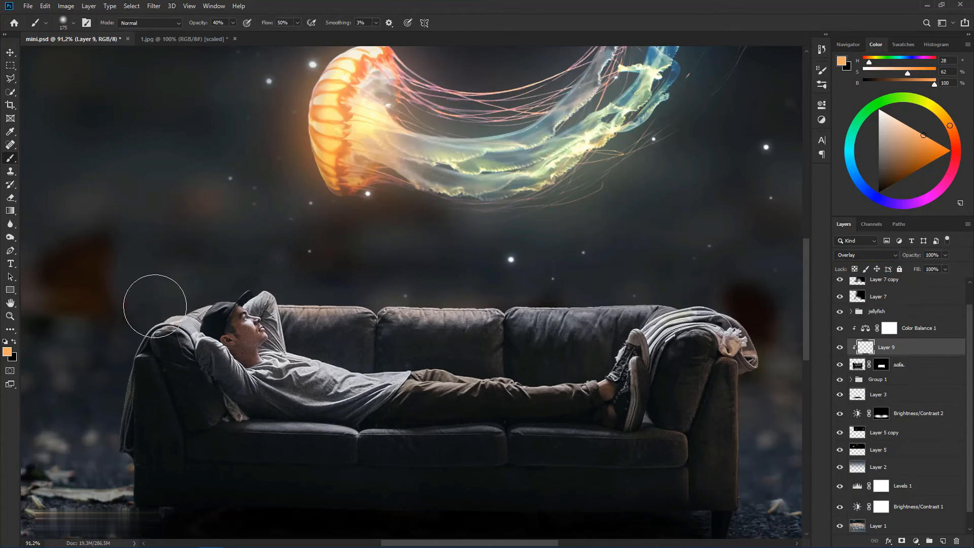
# Brush orange light over the man and the sofa's top with brush sizes from 125 to 200 px, undoing an unwanted stroke.
pyautogui.press('[')
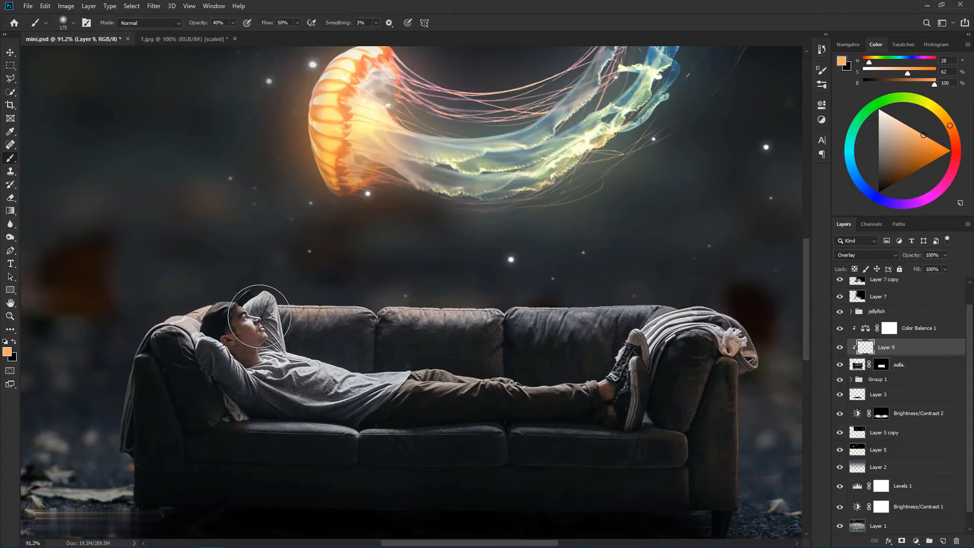
pyautogui.press('[')
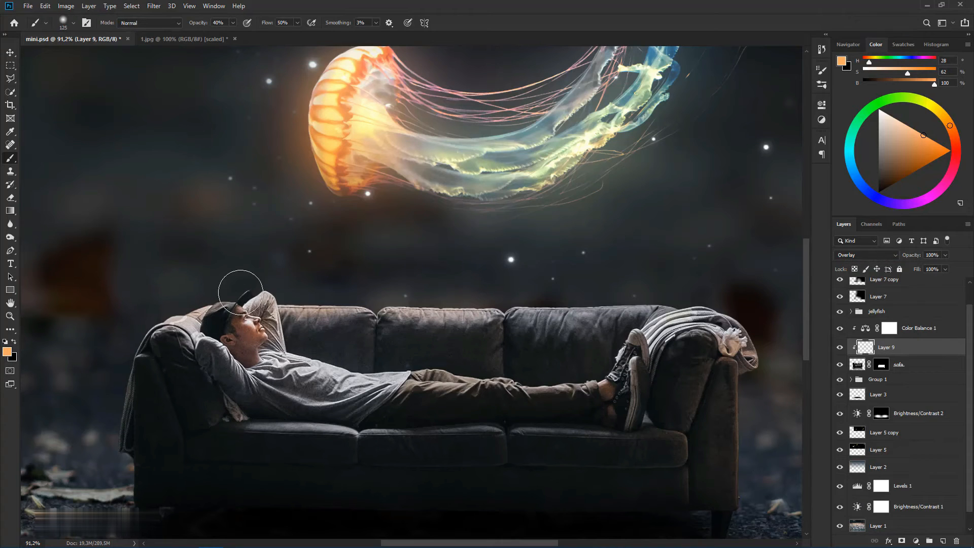
pyautogui.press(']')
pyautogui.press(']')
pyautogui.press(']')
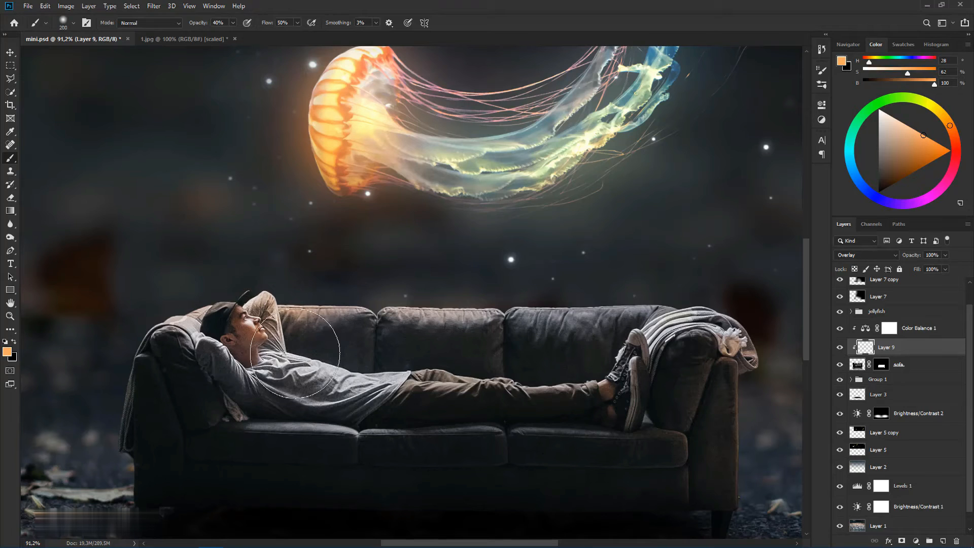
pyautogui.press('[')
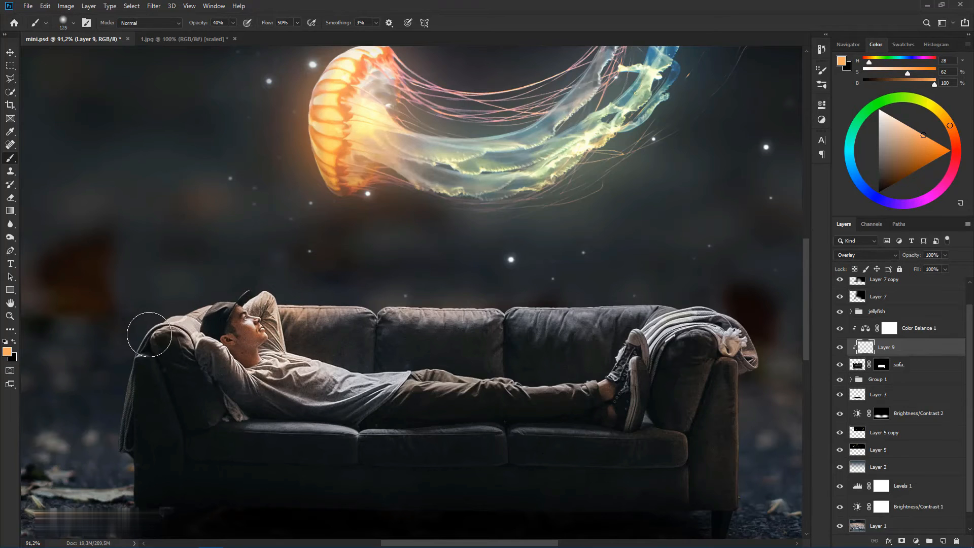
pyautogui.press(']')
pyautogui.moveTo(315, 346)
pyautogui.mouseDown()
pyautogui.moveTo(370, 384)
pyautogui.moveTo(489, 386)
pyautogui.mouseUp()
pyautogui.press('[')
pyautogui.hotkey('ctrl', 'z')
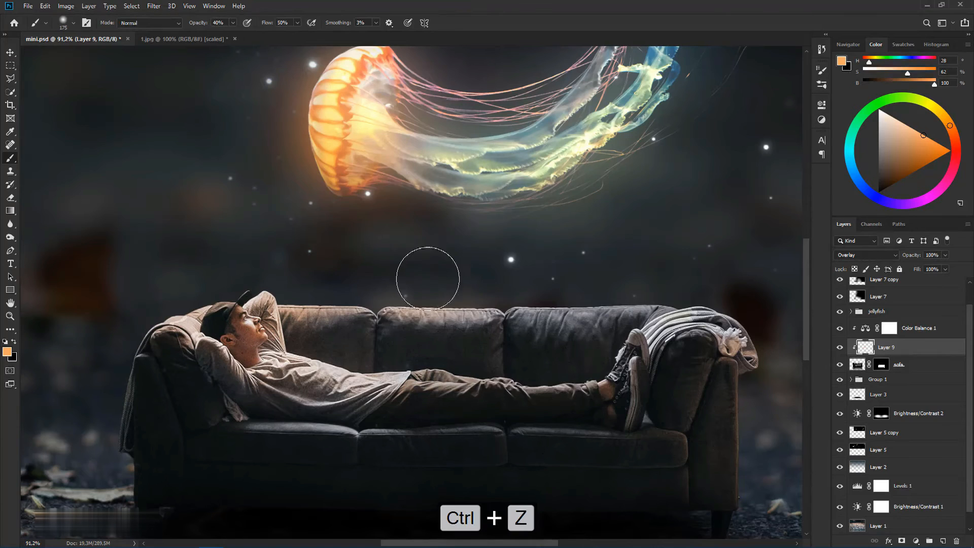
# Compare the whole image with Layer 9 hidden and shown, and lower the layer's opacity to 76%.
pyautogui.hotkey('ctrl', '0')
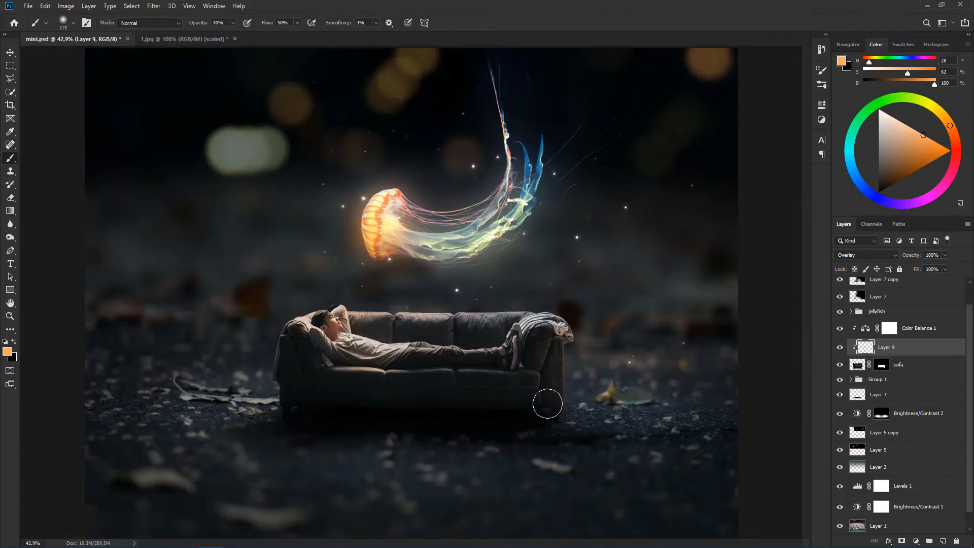
pyautogui.scroll(-2, 361, 303)
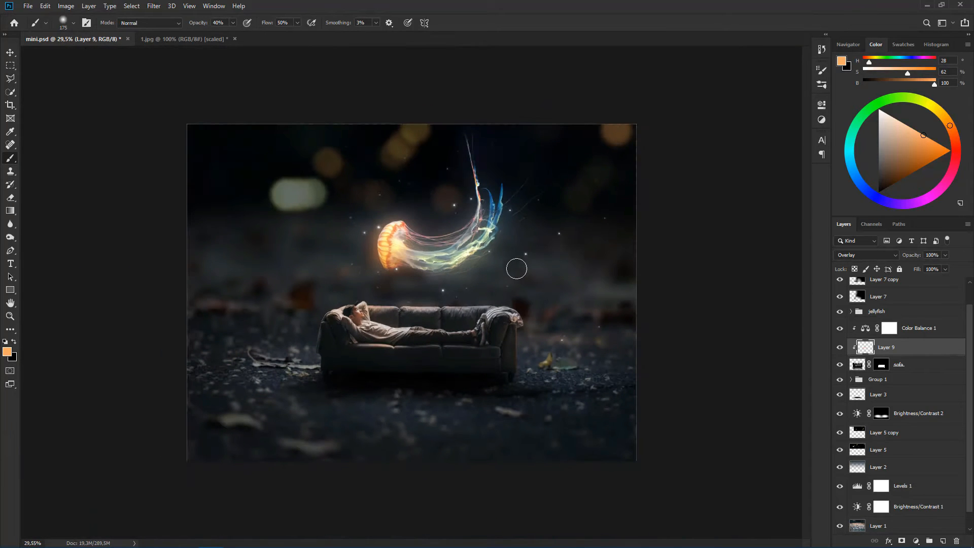
pyautogui.scroll(2, 527, 268)
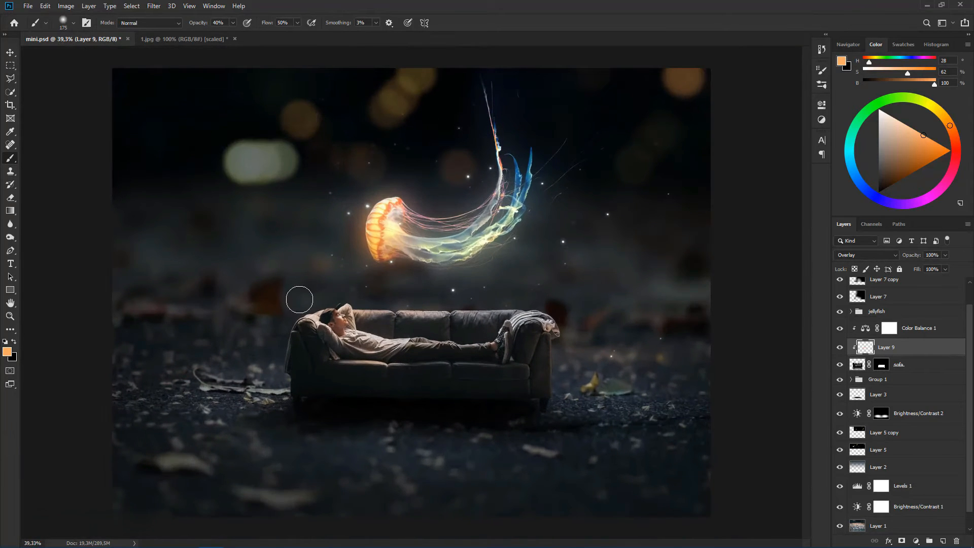
pyautogui.scroll(-1, 299, 299)
pyautogui.click(839, 348)
pyautogui.click(839, 348)
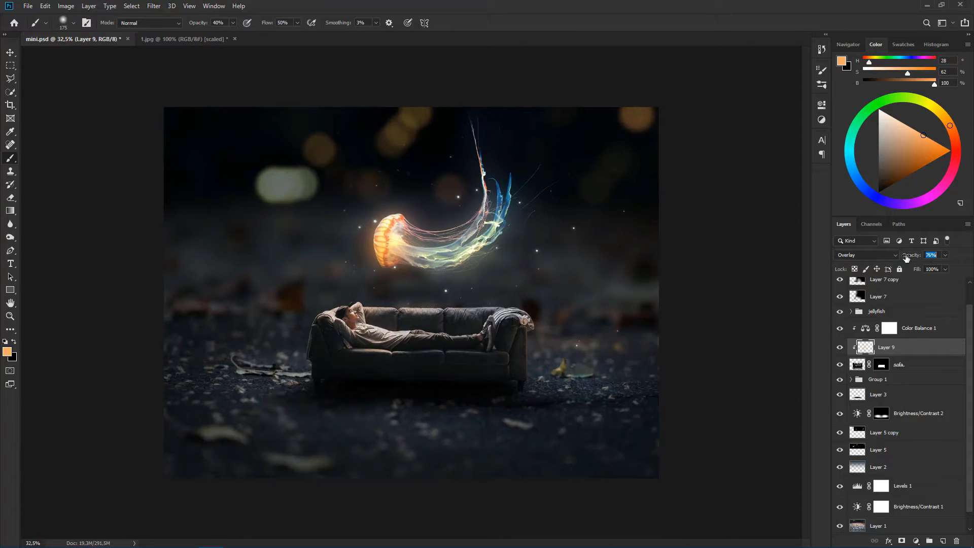
pyautogui.scroll(1, 381, 316)
pyautogui.scroll(-1, 471, 318)
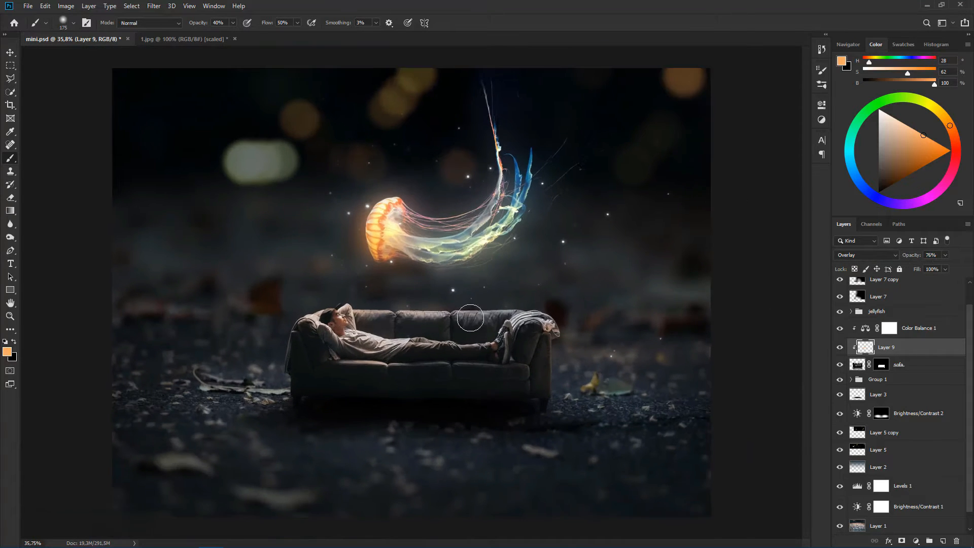
# Add a new layer above Layer 8, flatten the soft round brush into a wide ellipse and enlarge it to 1300 px.
pyautogui.scroll(1, 889, 306)
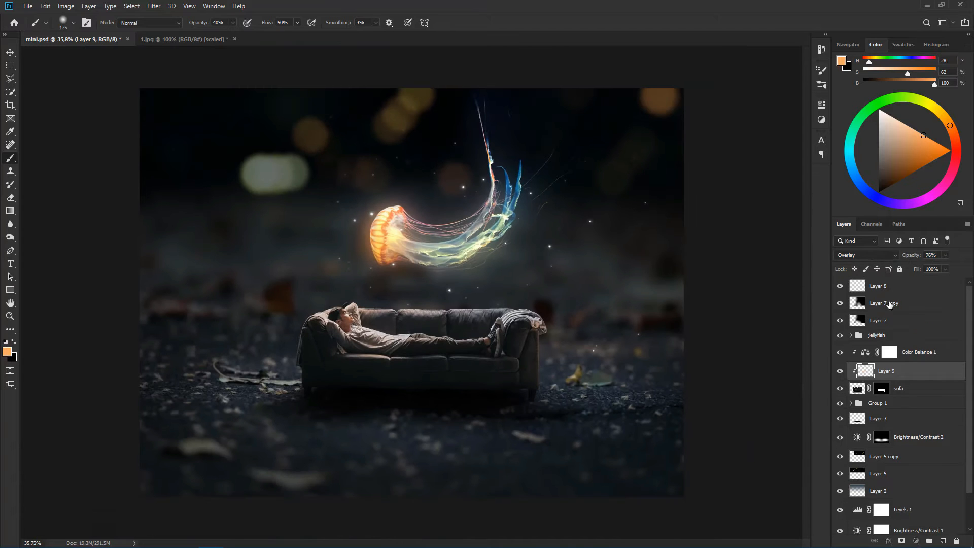
pyautogui.click(885, 286)
pyautogui.click(942, 542)
pyautogui.scroll(1, 305, 360)
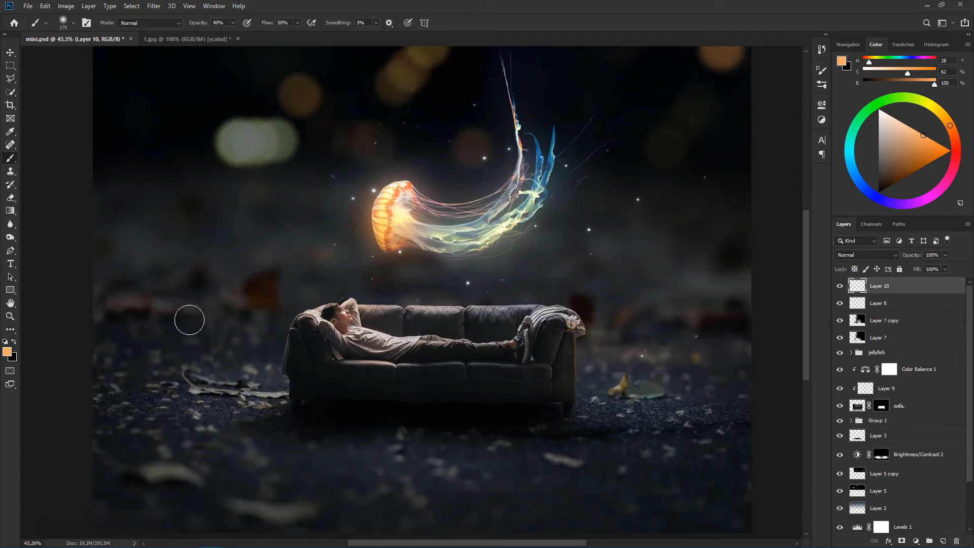
pyautogui.rightClick(395, 210)
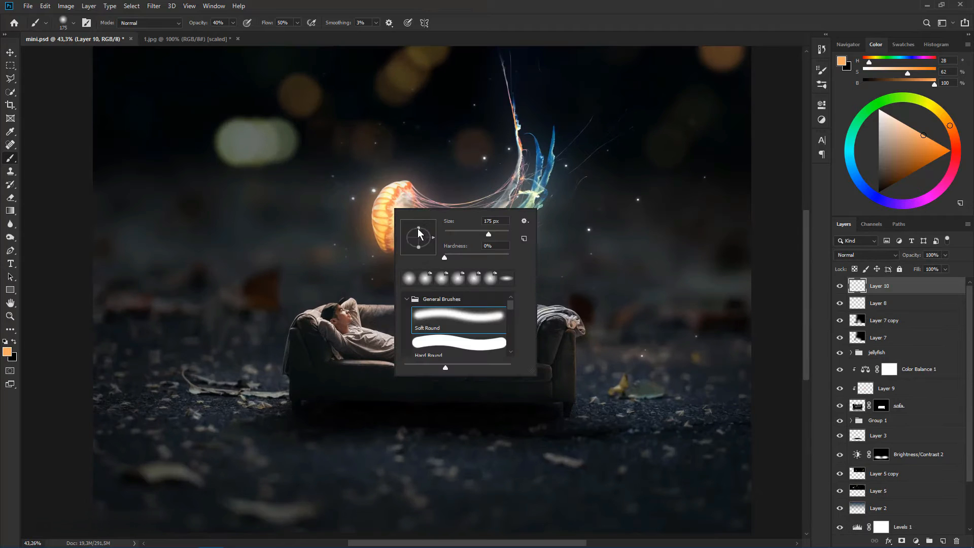
pyautogui.click(472, 28)
pyautogui.press(']')
pyautogui.press(']')
pyautogui.press(']')
pyautogui.press(']')
pyautogui.press(']')
pyautogui.press(']')
pyautogui.press(']')
pyautogui.press(']')
pyautogui.press(']')
pyautogui.press(']')
pyautogui.press(']')
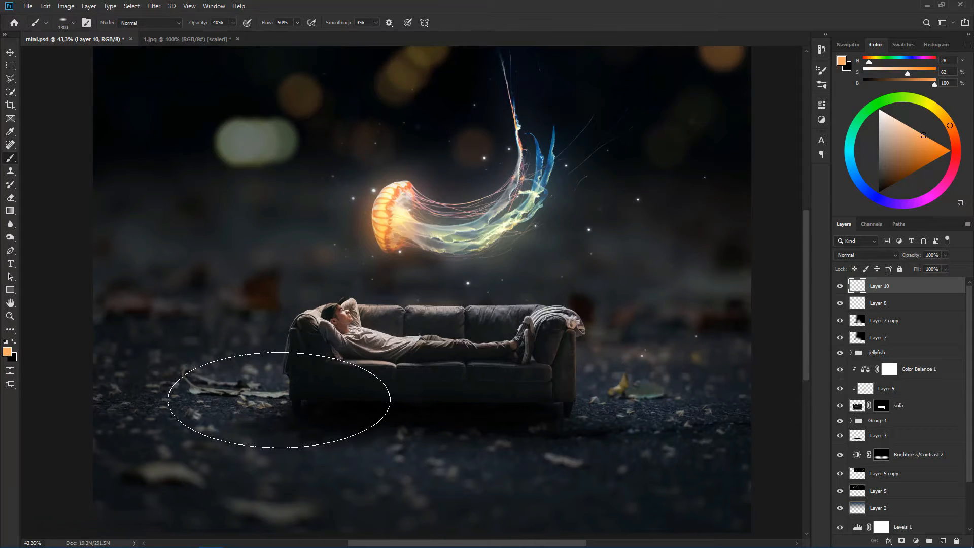
# Paint an orange glow on the ground near the man's head end, and set Layer 10 to Overlay at 49% opacity.
pyautogui.click(279, 400)
pyautogui.click(251, 401)
pyautogui.click(875, 256)
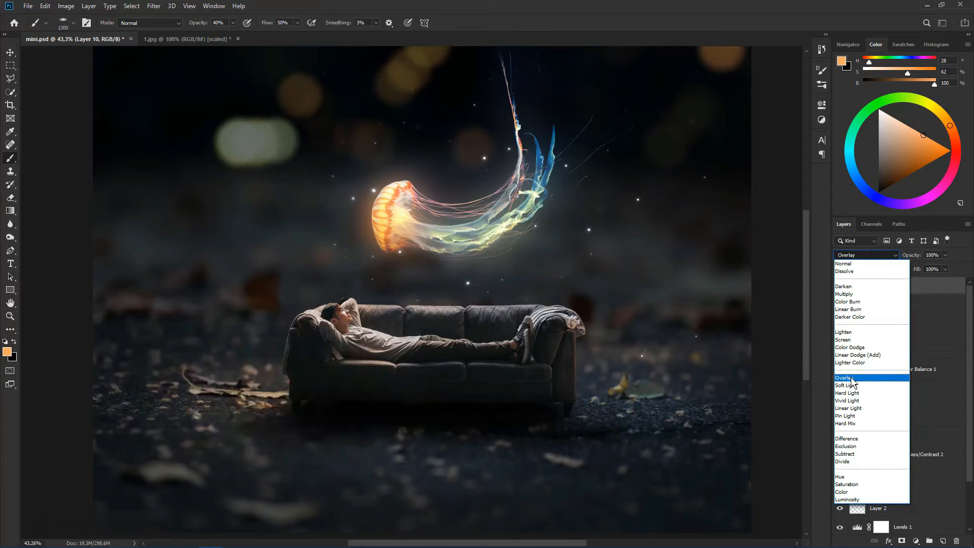
pyautogui.click(852, 379)
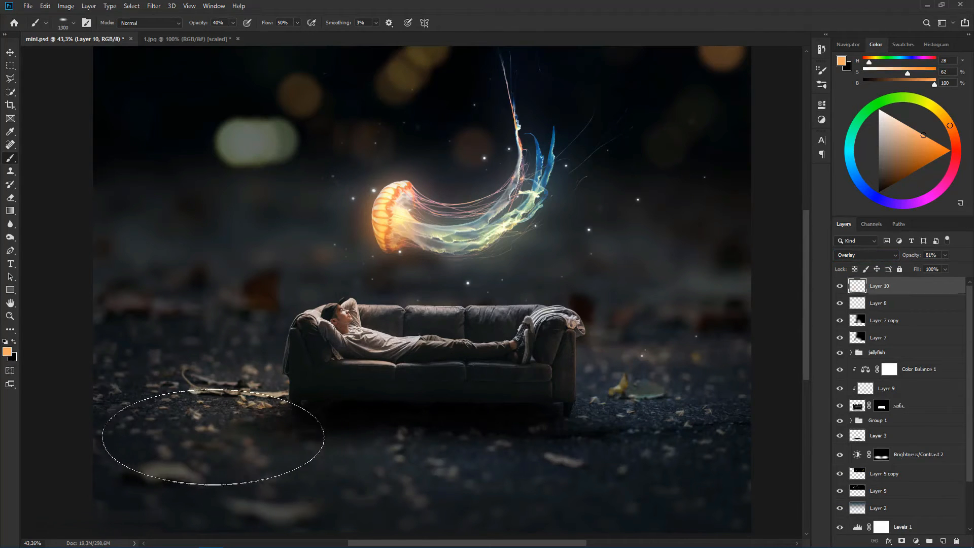
pyautogui.scroll(-2, 405, 355)
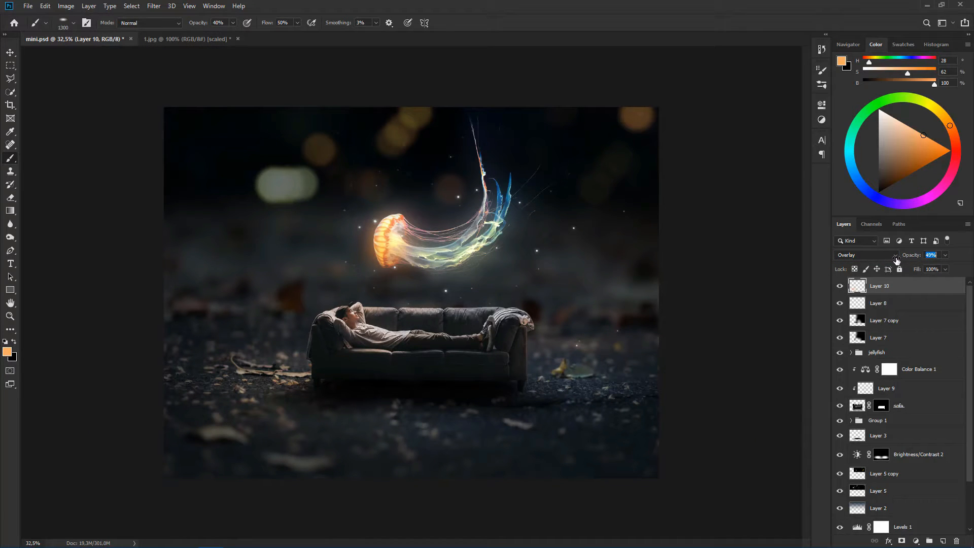
pyautogui.click(840, 286)
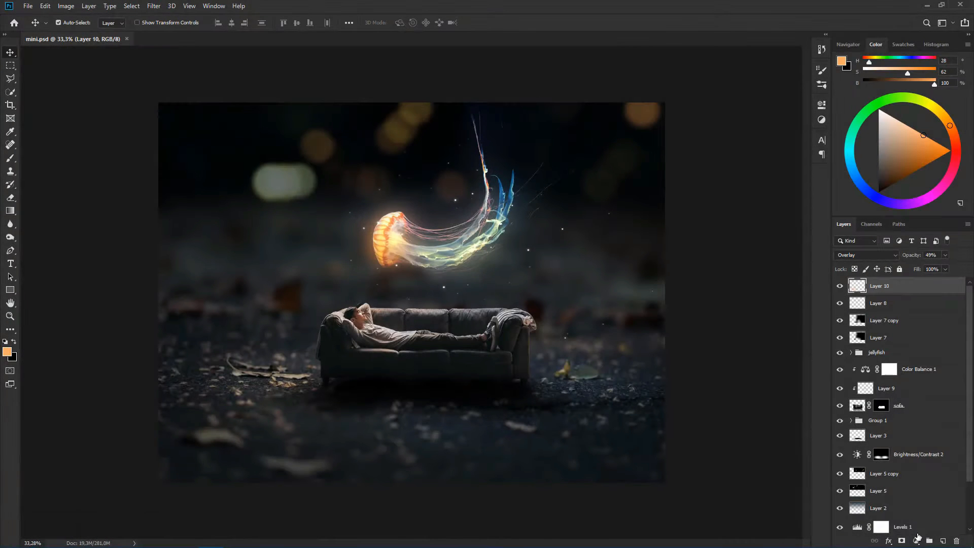
# Add a Curves adjustment layer above Layer 10 and raise the RGB curve's midpoint slightly.
pyautogui.click(916, 540)
pyautogui.click(929, 413)
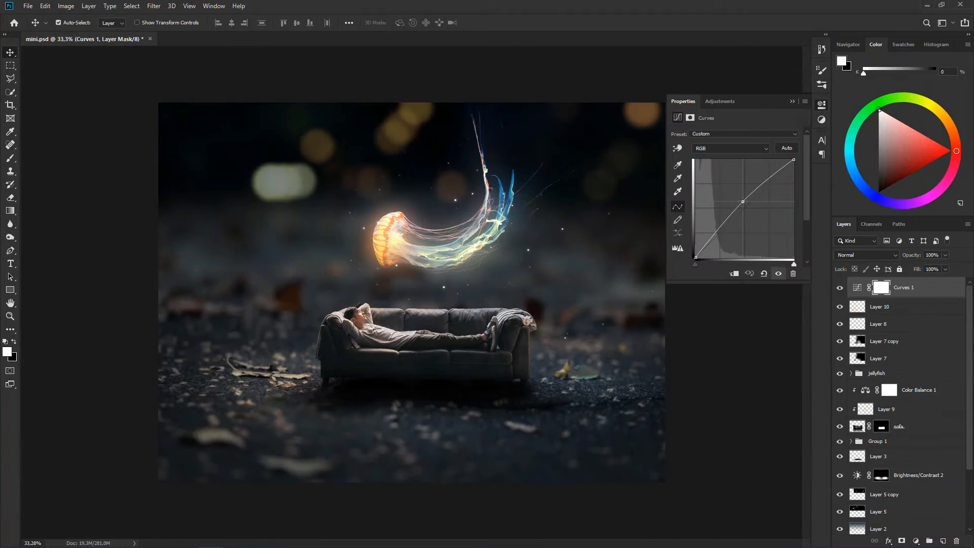
pyautogui.moveTo(743, 201); pyautogui.dragTo(746, 203)
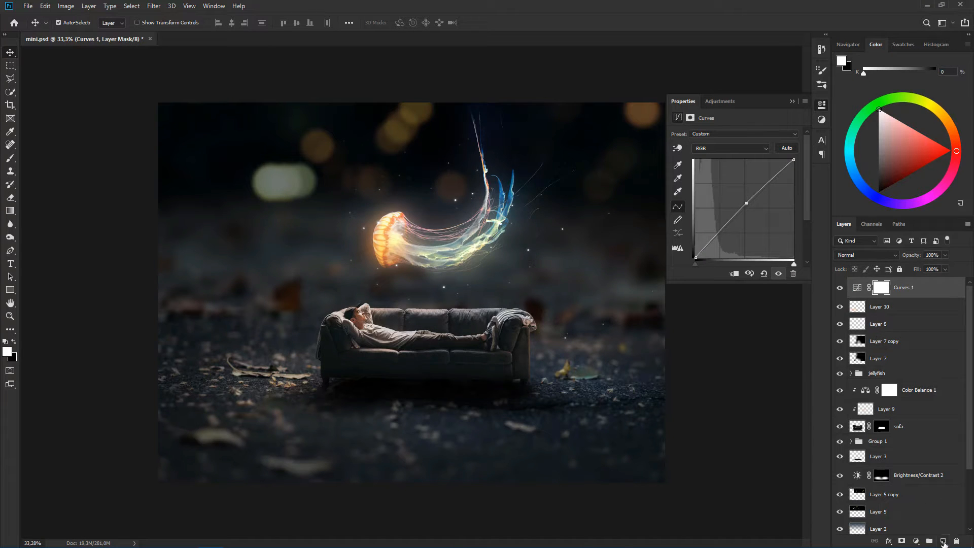
# Add a new layer above Curves 1 and prepare the Brush tool with the default black foreground colour.
pyautogui.click(944, 540)
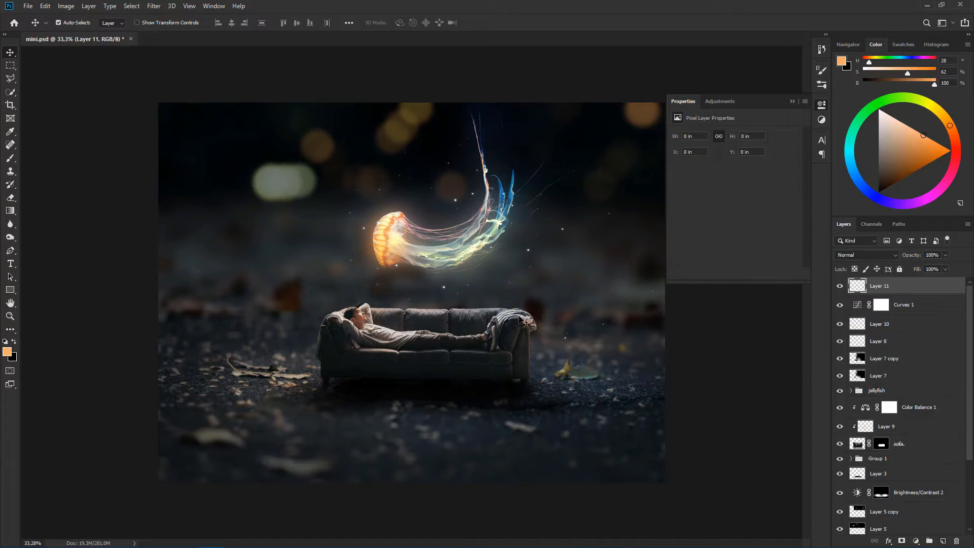
pyautogui.hotkey('ctrl', '-')
pyautogui.moveTo(11, 159); pyautogui.dragTo(31, 163)
pyautogui.click(31, 160)
pyautogui.click(5, 341)
pyautogui.scroll(-2, 710, 304)
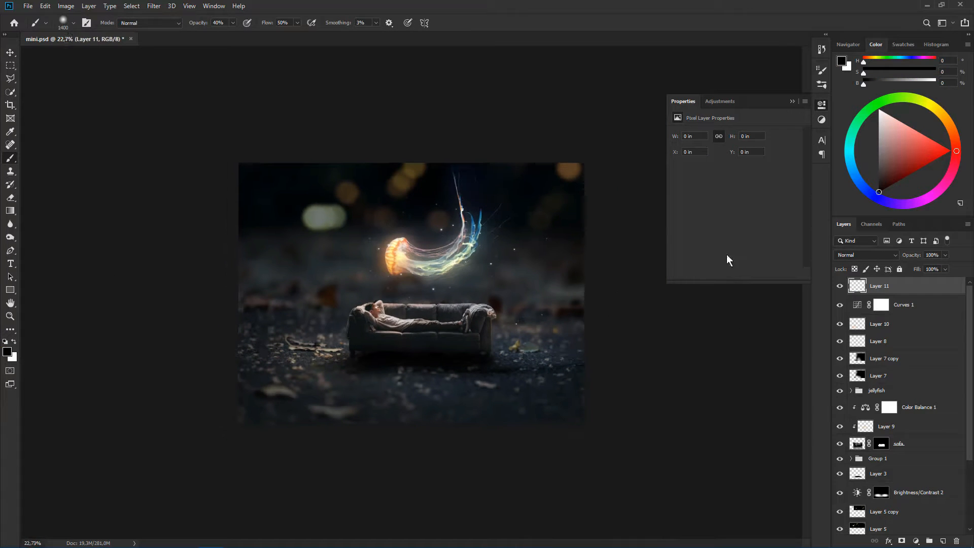
pyautogui.click(792, 101)
# Paint a soft black vignette around the image edges with a brush enlarged to 1600 px, and set Layer 11's opacity to 79%.
pyautogui.moveTo(610, 422)
pyautogui.mouseDown()
pyautogui.moveTo(572, 453)
pyautogui.moveTo(385, 476)
pyautogui.mouseUp()
pyautogui.press(']')
pyautogui.press(']')
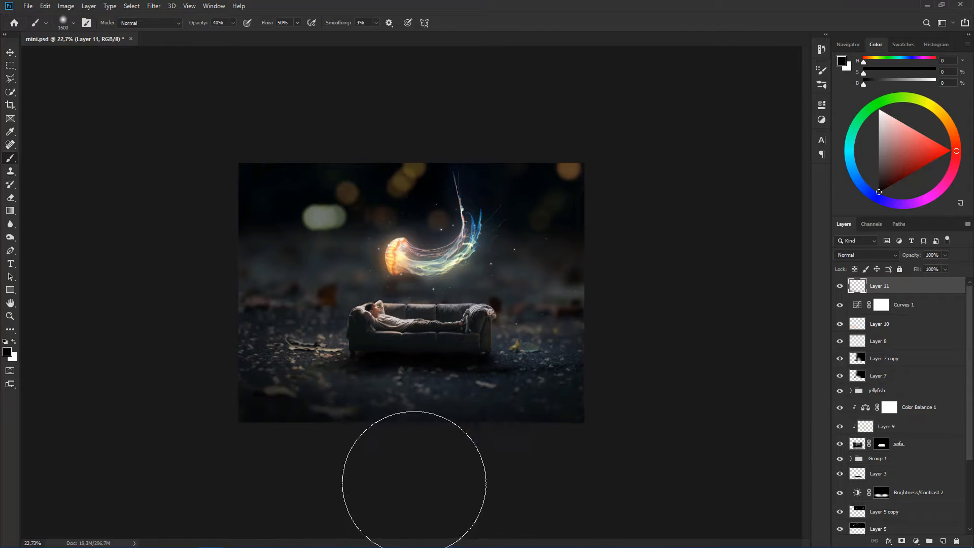
pyautogui.moveTo(656, 312)
pyautogui.mouseDown()
pyautogui.moveTo(631, 328)
pyautogui.moveTo(672, 385)
pyautogui.mouseUp()
pyautogui.moveTo(169, 360); pyautogui.dragTo(211, 308)
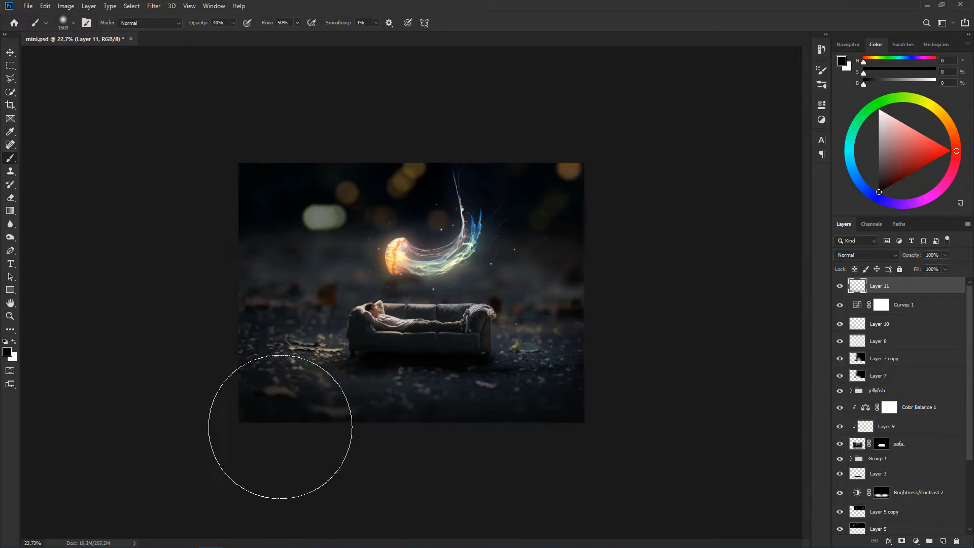
pyautogui.moveTo(914, 258); pyautogui.dragTo(903, 259)
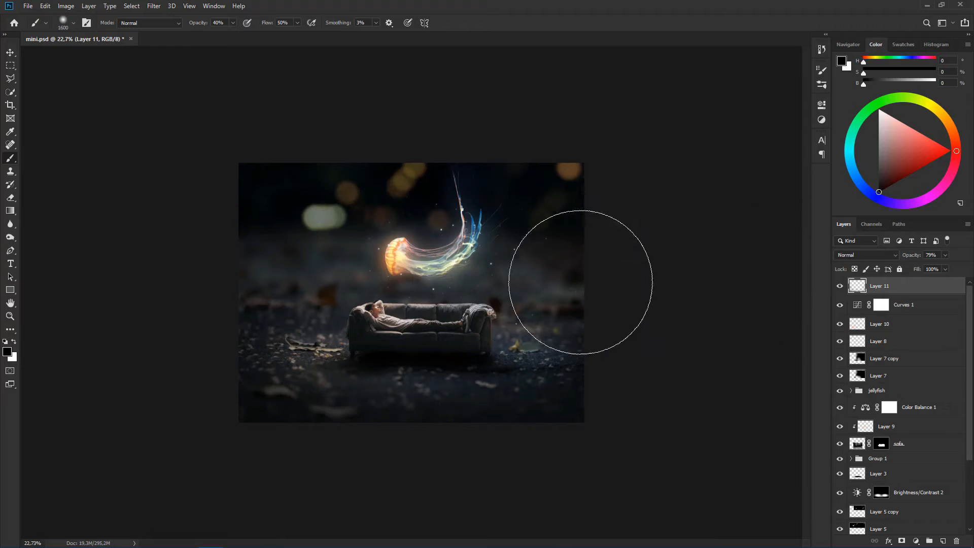
# Add a Curves adjustment layer above Layer 11 and raise the black point of its Blue channel slightly.
pyautogui.scroll(4, 580, 299)
pyautogui.click(919, 540)
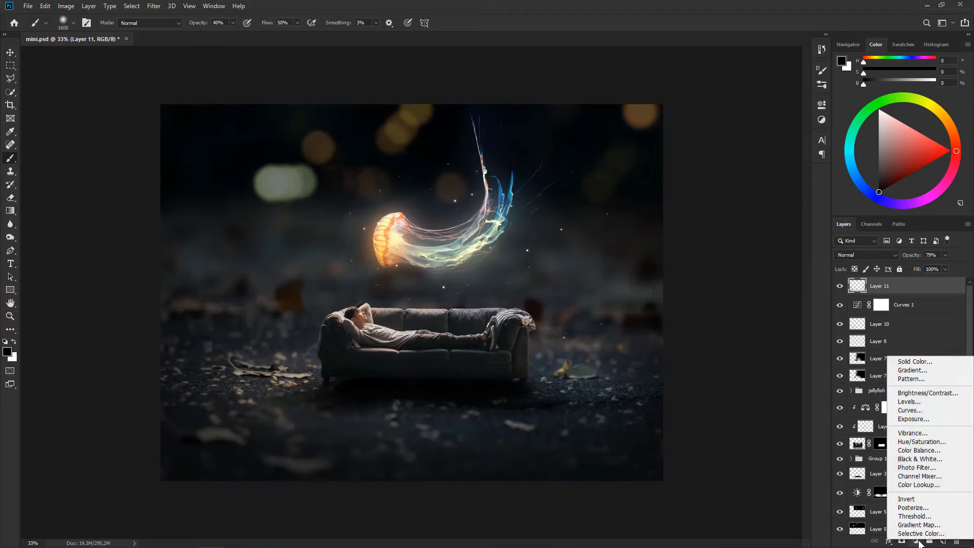
pyautogui.click(938, 409)
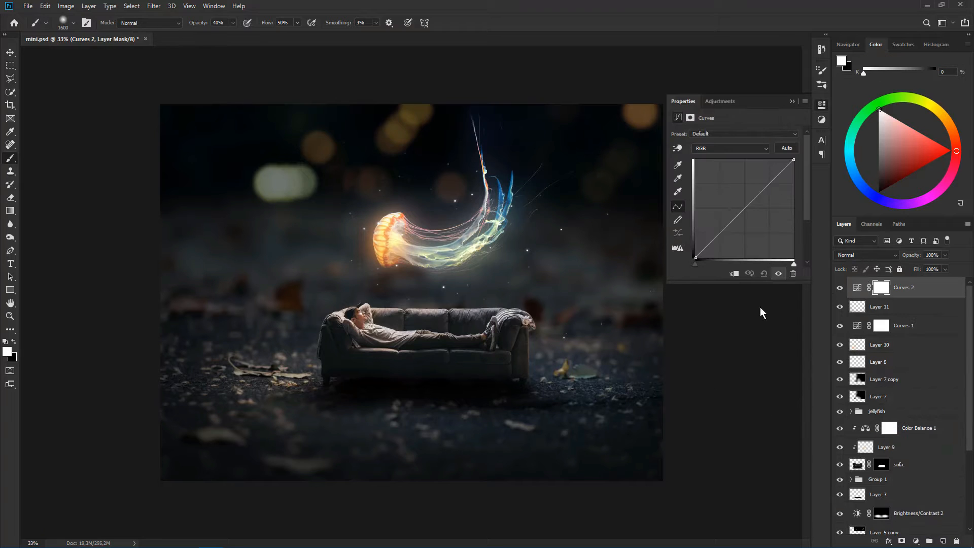
pyautogui.click(723, 151)
pyautogui.click(718, 173)
pyautogui.moveTo(695, 258)
pyautogui.mouseDown()
pyautogui.moveTo(706, 257)
pyautogui.moveTo(693, 254)
pyautogui.mouseUp()
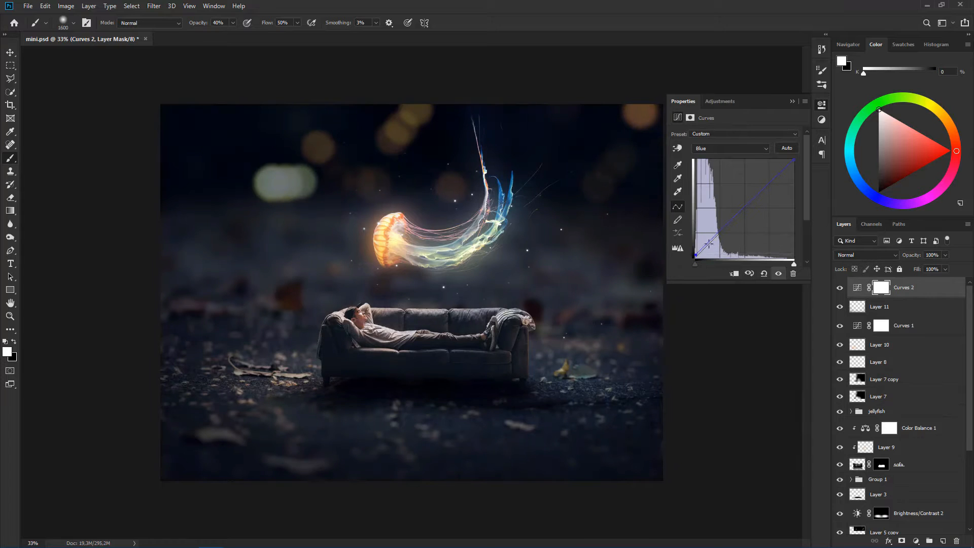
# Raise the Red channel's black point in Curves 2 and pull its midtones down slightly.
pyautogui.click(725, 148)
pyautogui.click(723, 158)
pyautogui.moveTo(696, 263); pyautogui.dragTo(685, 254)
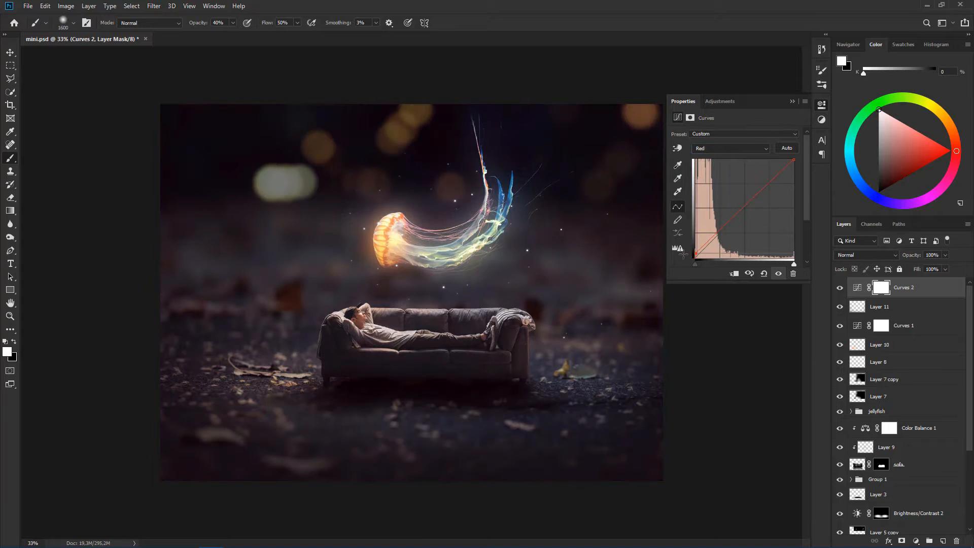
pyautogui.moveTo(749, 203); pyautogui.dragTo(748, 211)
# Add a midtone point to the Blue curve of Curves 2 and compare the image with the adjustment hidden and shown.
pyautogui.click(719, 149)
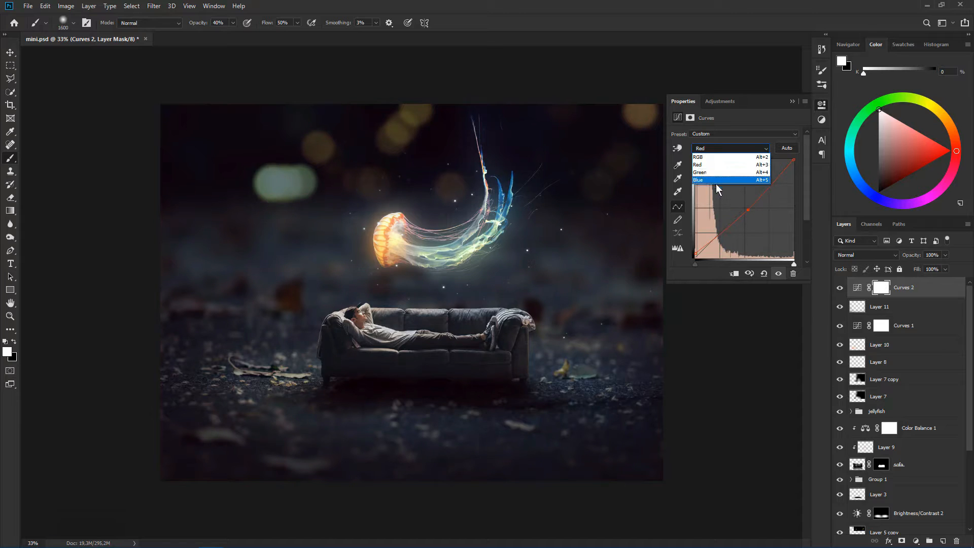
pyautogui.click(717, 180)
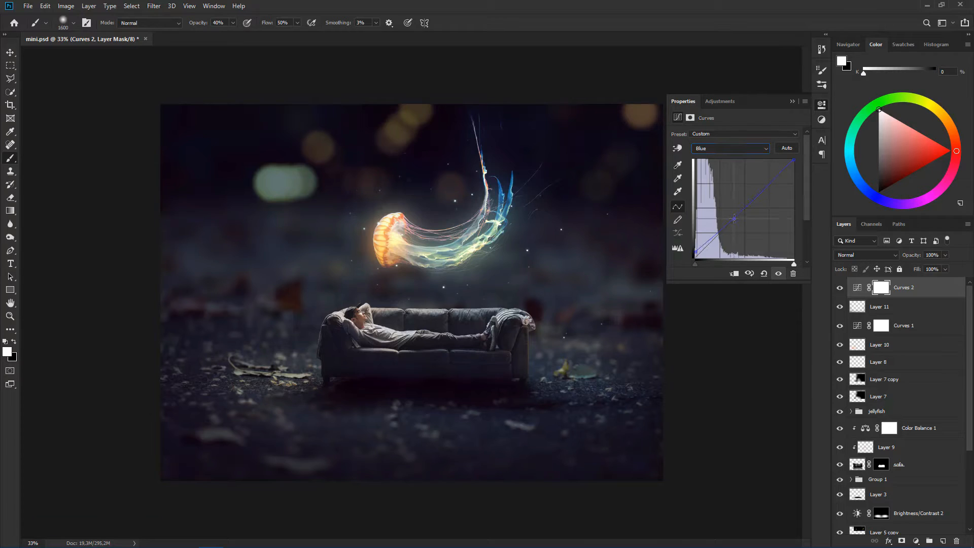
pyautogui.click(734, 218)
pyautogui.click(840, 288)
pyautogui.click(840, 288)
pyautogui.scroll(-3, 537, 240)
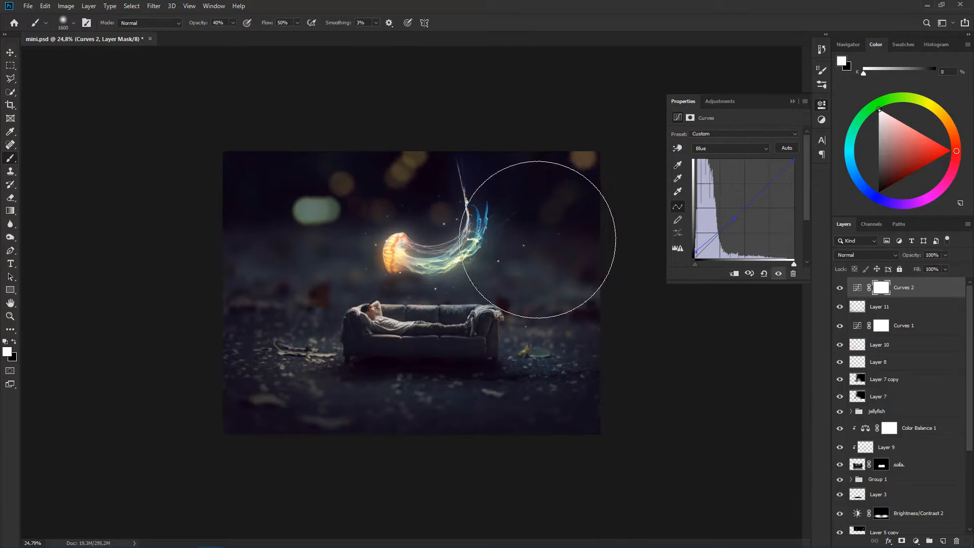
pyautogui.hotkey('ctrl', '+')
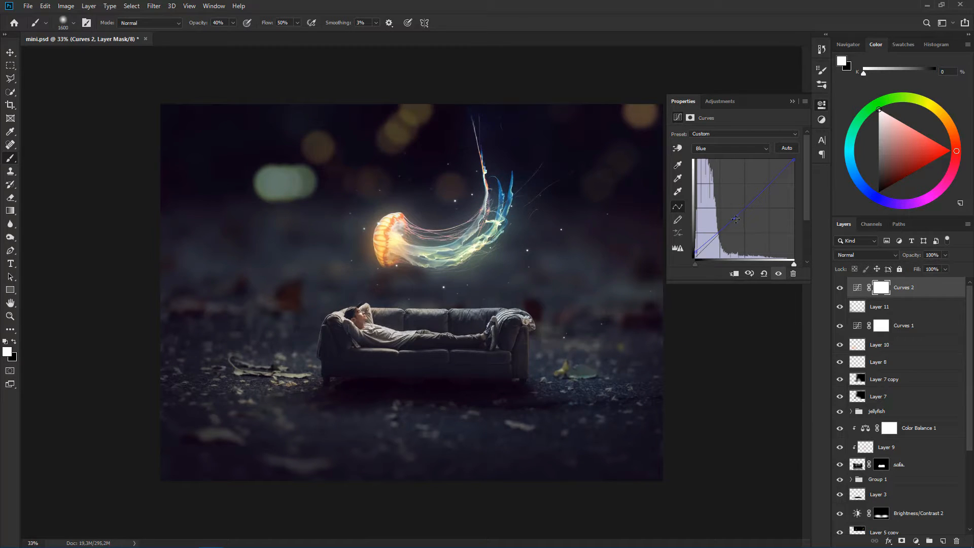
# Readjust the Red channel's black point in Curves 2 and toggle the adjustment's visibility to compare the grading.
pyautogui.click(726, 149)
pyautogui.click(719, 161)
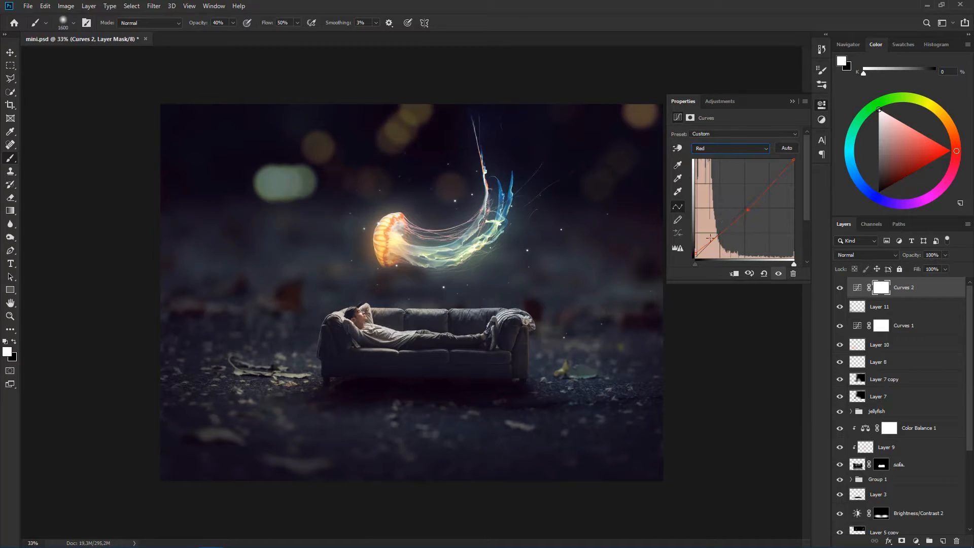
pyautogui.moveTo(697, 253); pyautogui.dragTo(693, 253)
pyautogui.click(839, 288)
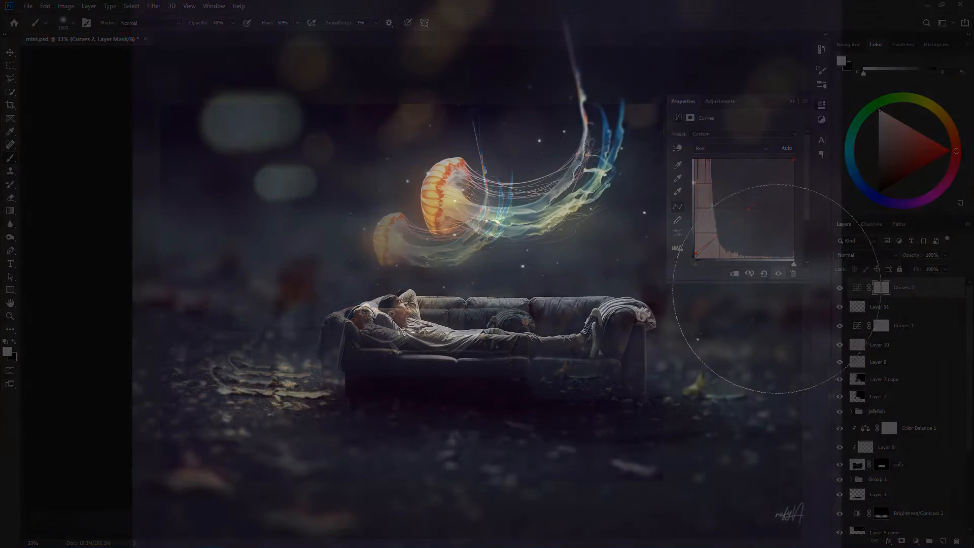